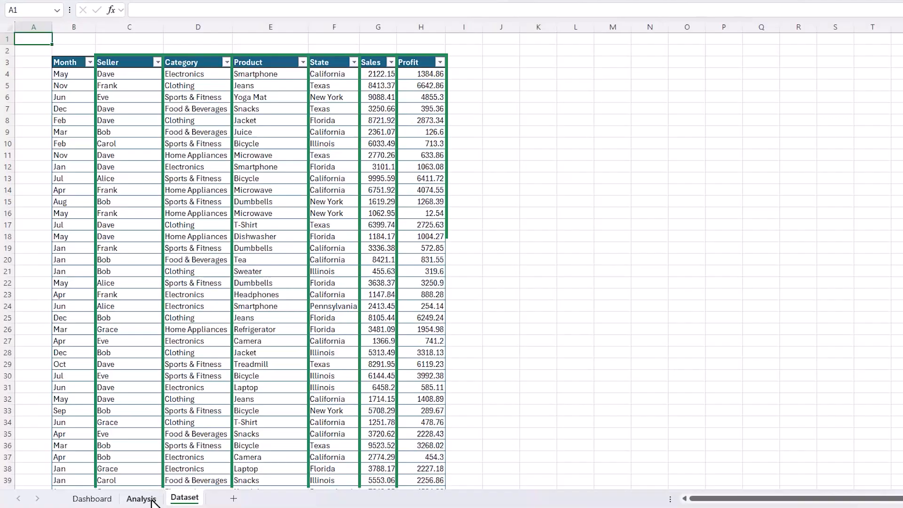
- Go to the blank Dashboard sheet and apply the custom Dark Reds colour scheme to the workbook
{"action": "left_click", "coordinate": [143, 497]}
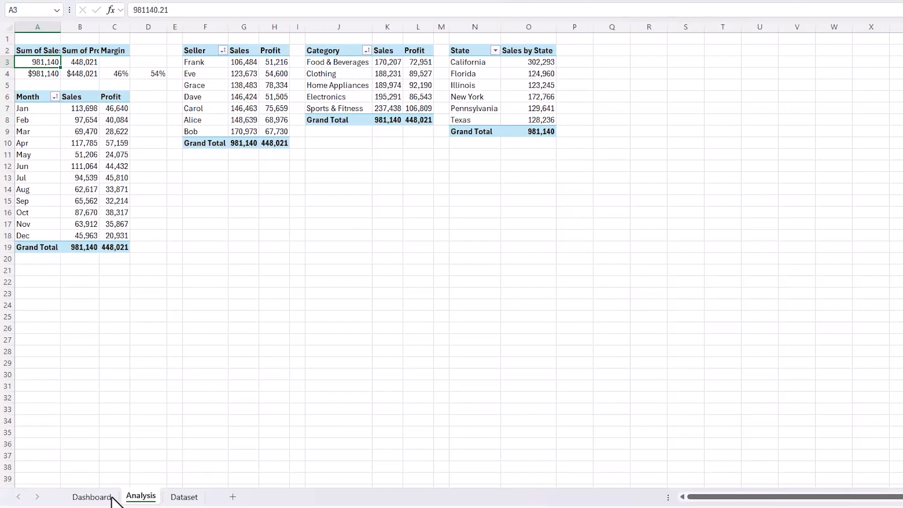
{"action": "left_click", "coordinate": [89, 495]}
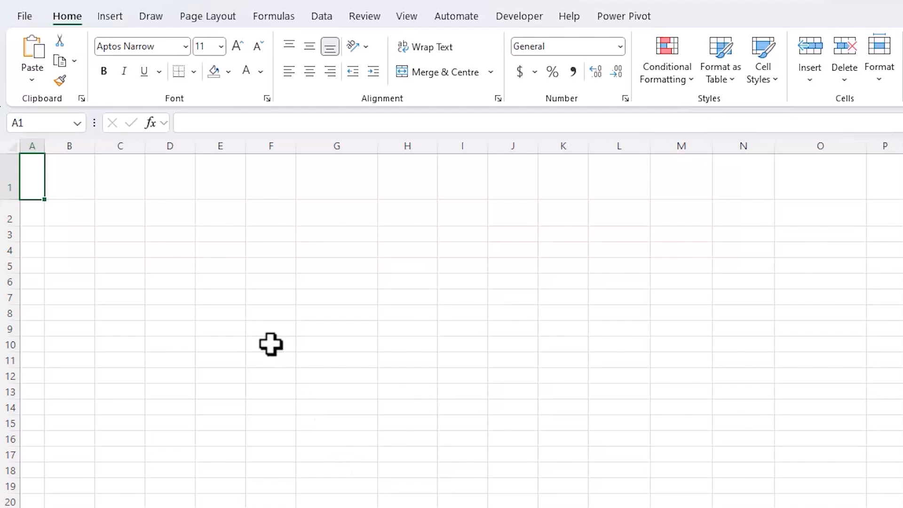
{"action": "left_click", "coordinate": [217, 21]}
{"action": "left_click", "coordinate": [107, 41]}
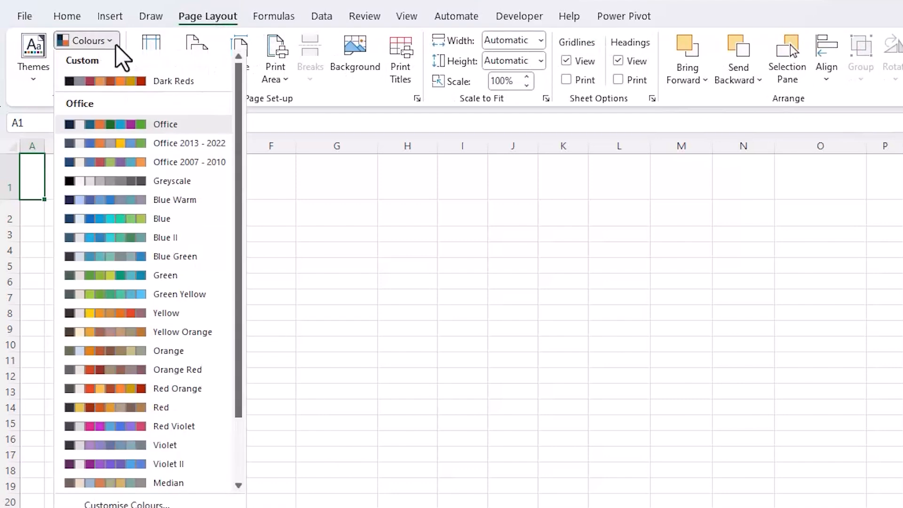
{"action": "left_click", "coordinate": [117, 85]}
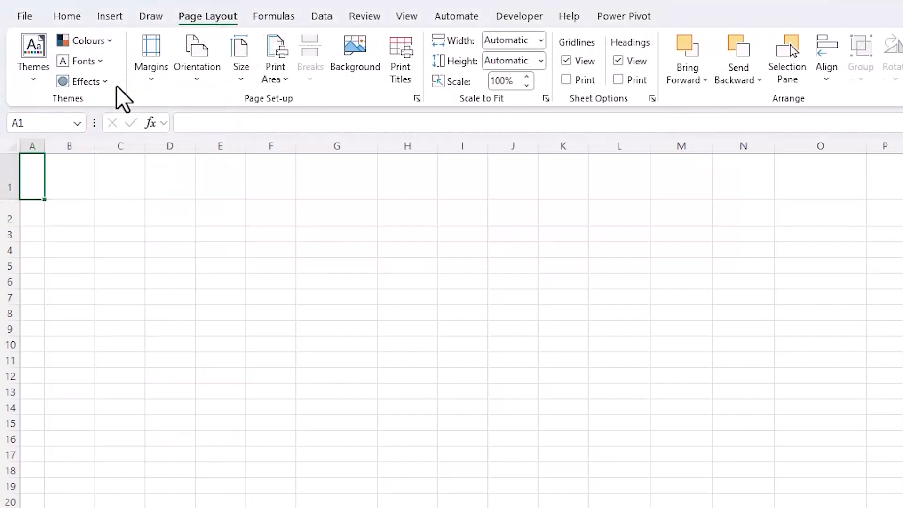
- Check the theme colours offered in the font colour palette
{"action": "left_click", "coordinate": [68, 18]}
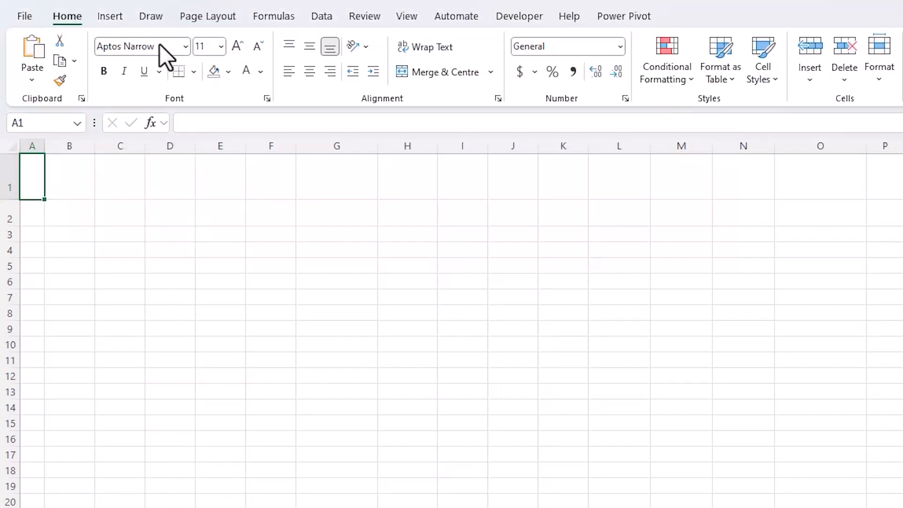
{"action": "left_click", "coordinate": [261, 72]}
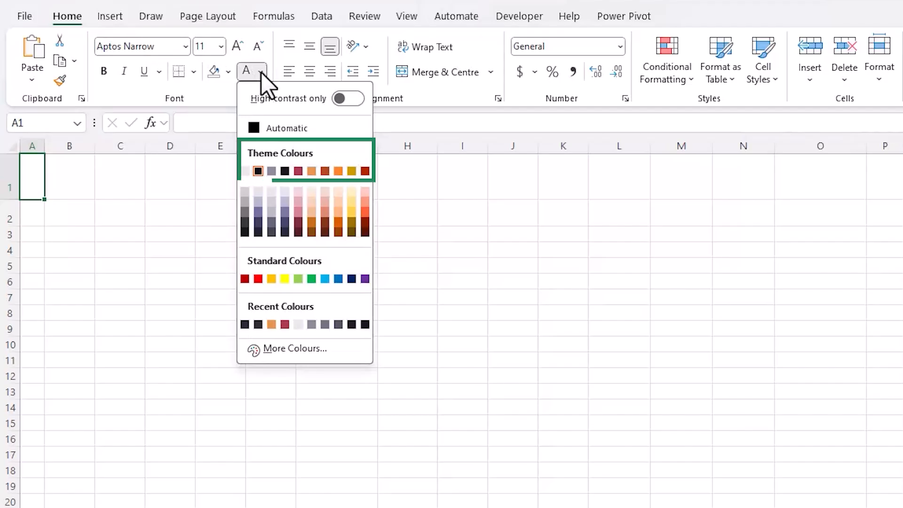
{"action": "left_click", "coordinate": [261, 72]}
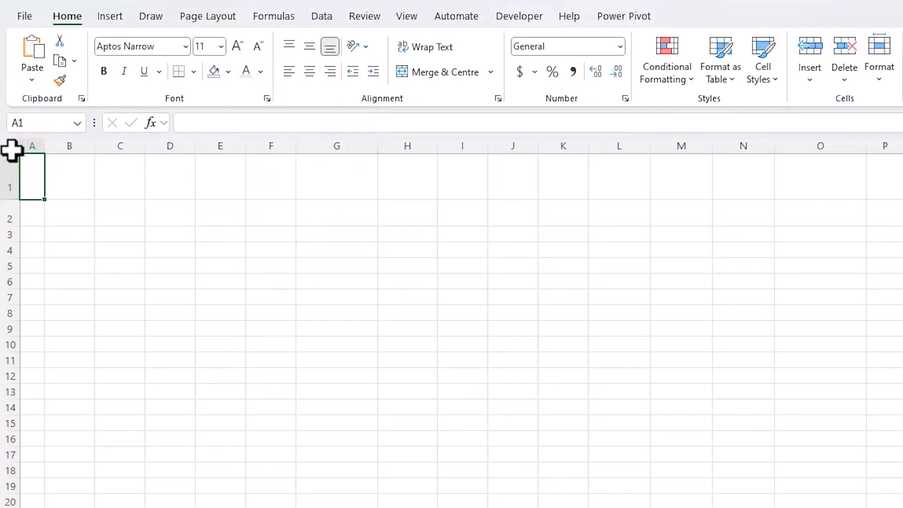
- Fill all cells of the Dashboard sheet with the theme colour Indigo, Text 1
{"action": "left_click", "coordinate": [10, 146]}
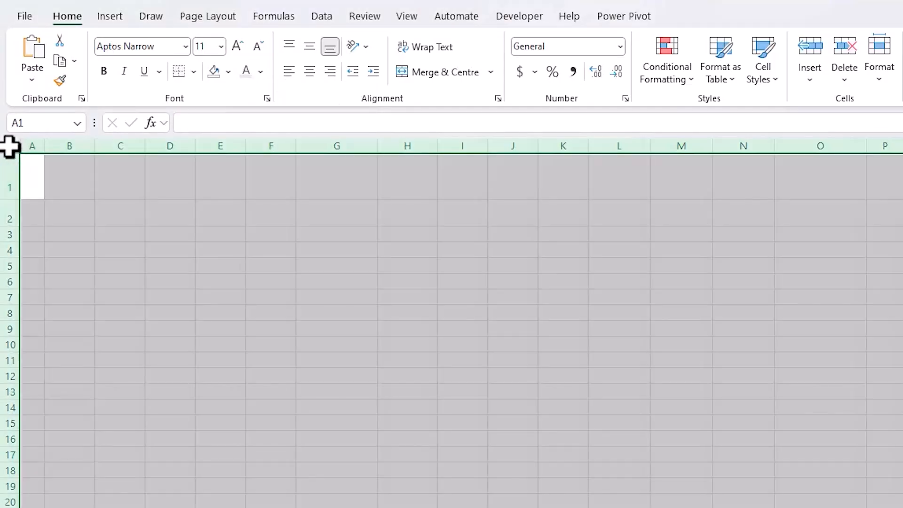
{"action": "left_click", "coordinate": [228, 72]}
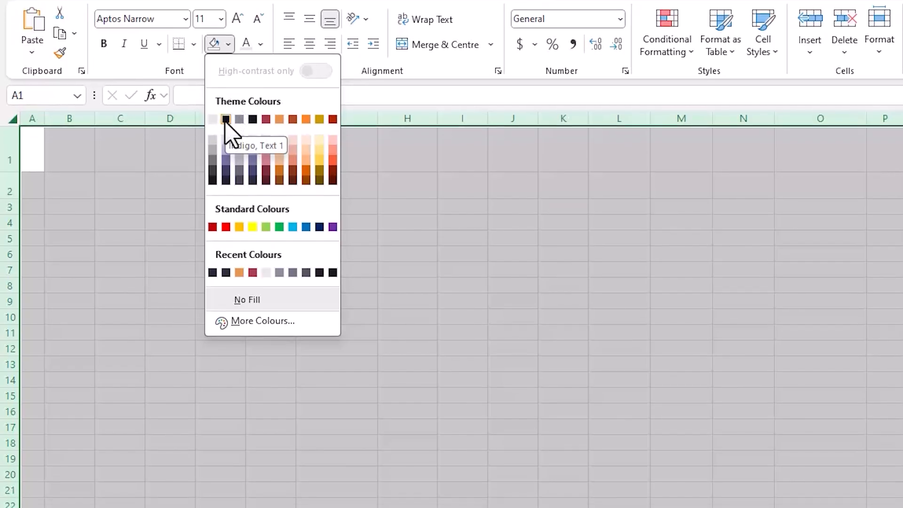
{"action": "left_click", "coordinate": [225, 147]}
- Enter the title "Sales Performance Dashboard" in cell B1 and the subtitle "January - December 2024" in B2
{"action": "left_click", "coordinate": [79, 191]}
{"action": "type", "text": "Sales Performance Dashboard"}
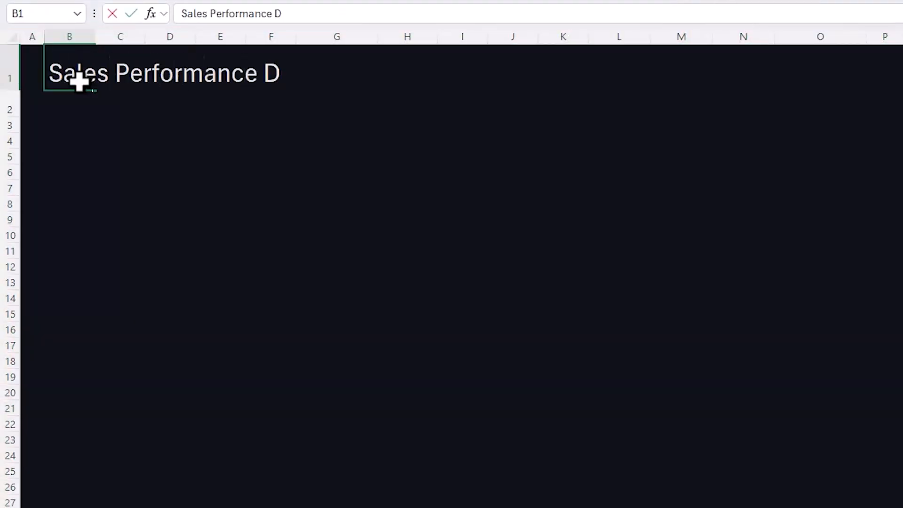
{"action": "key", "text": "Return"}
{"action": "type", "text": "January - Dec"}
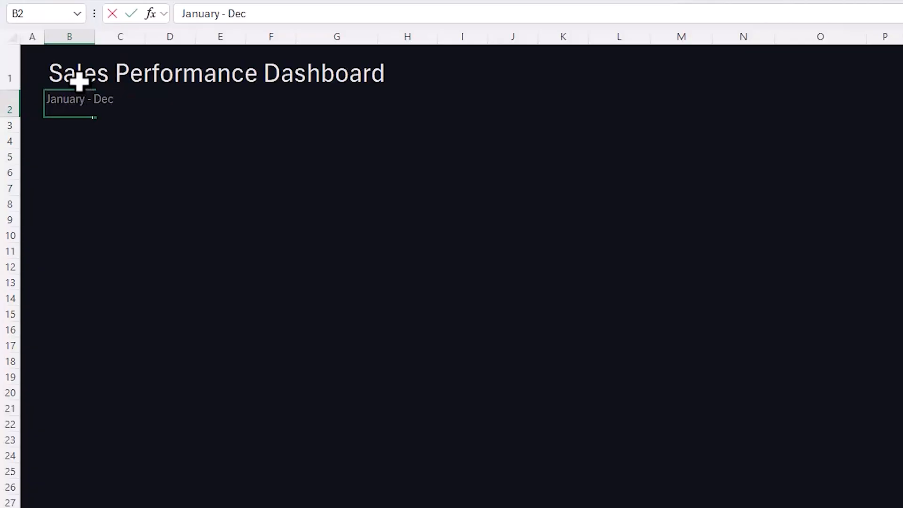
{"action": "type", "text": "ember 2024"}
{"action": "key", "text": "Return"}
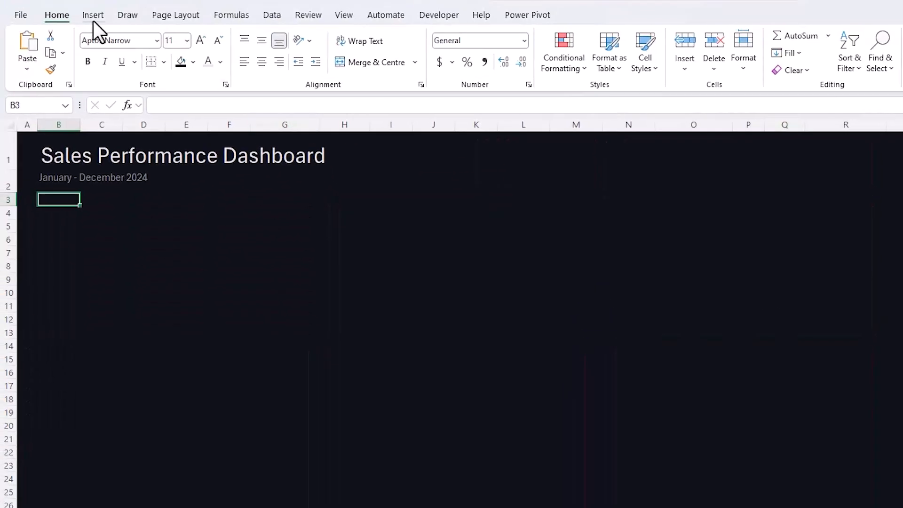
- Insert two stock icons: the solid headset agent found under "telephone" and the solid banknotes found under "money"
{"action": "left_click", "coordinate": [93, 20]}
{"action": "left_click", "coordinate": [225, 68]}
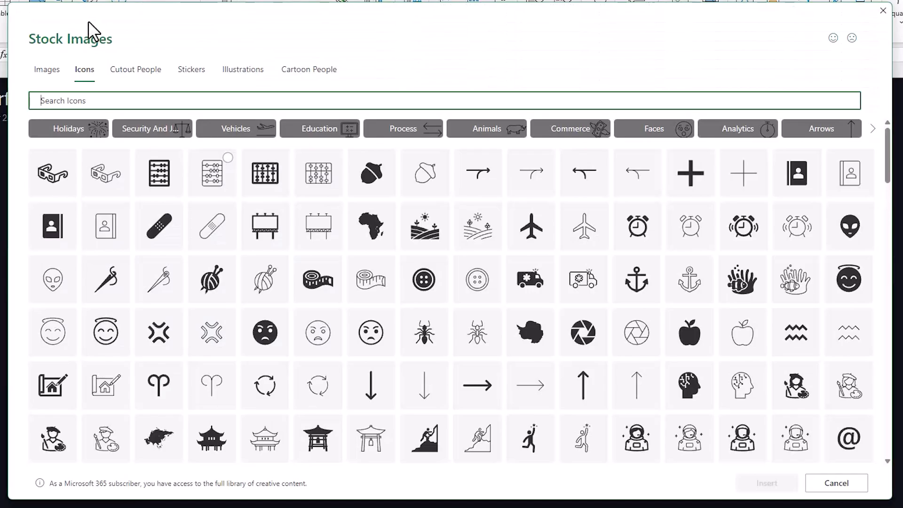
{"action": "type", "text": "telephone"}
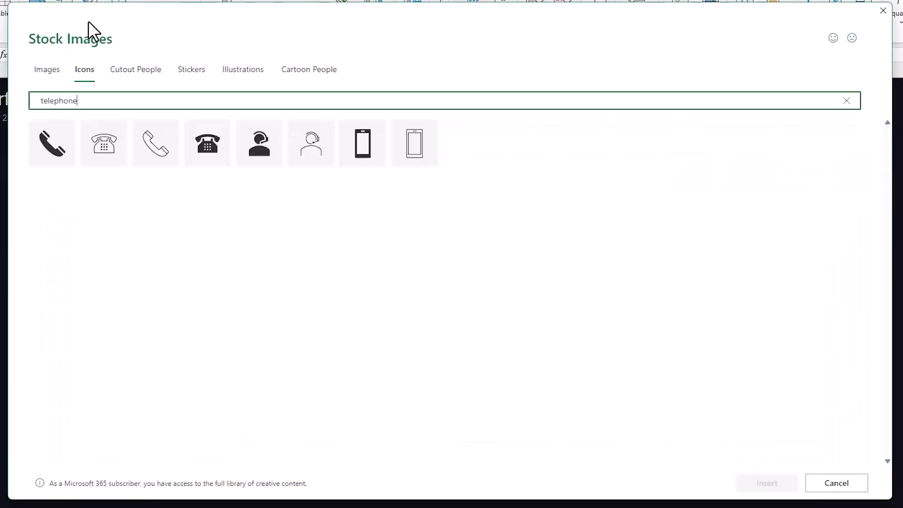
{"action": "left_click", "coordinate": [258, 149]}
{"action": "double_click", "coordinate": [66, 100]}
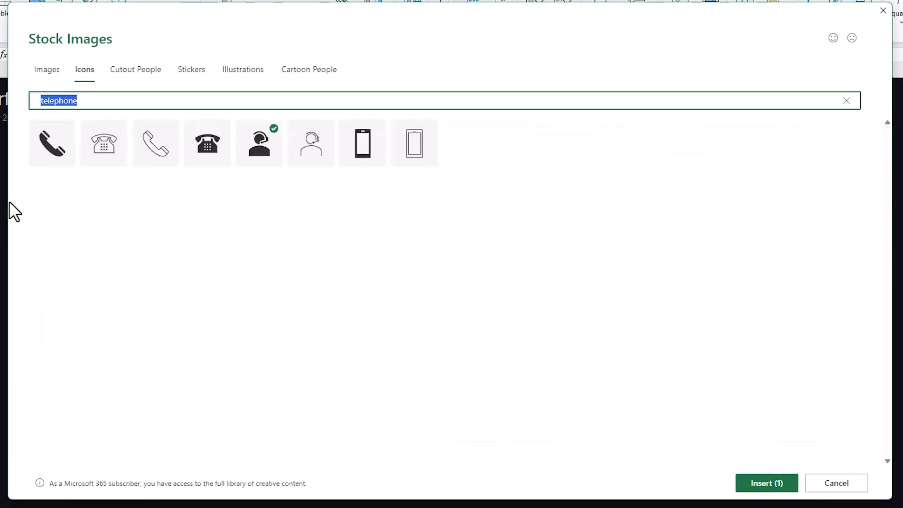
{"action": "type", "text": "money"}
{"action": "left_click", "coordinate": [304, 206]}
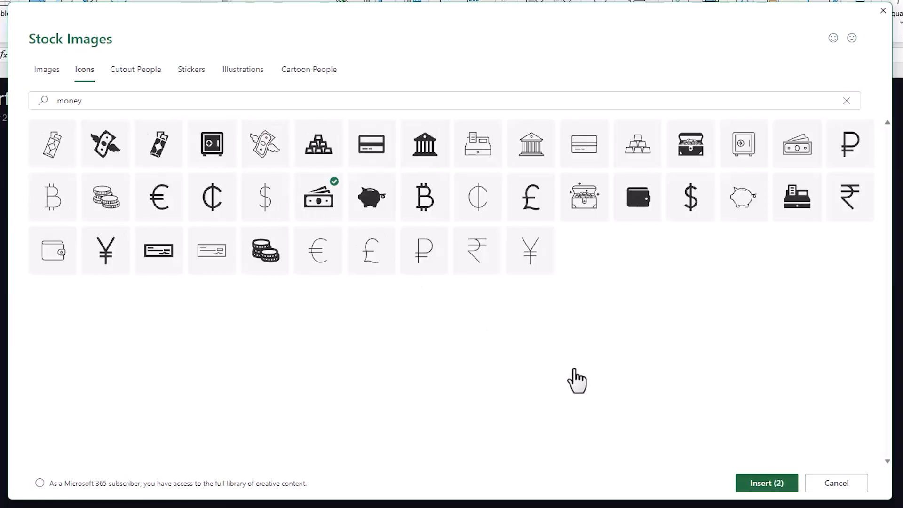
{"action": "left_click", "coordinate": [761, 483]}
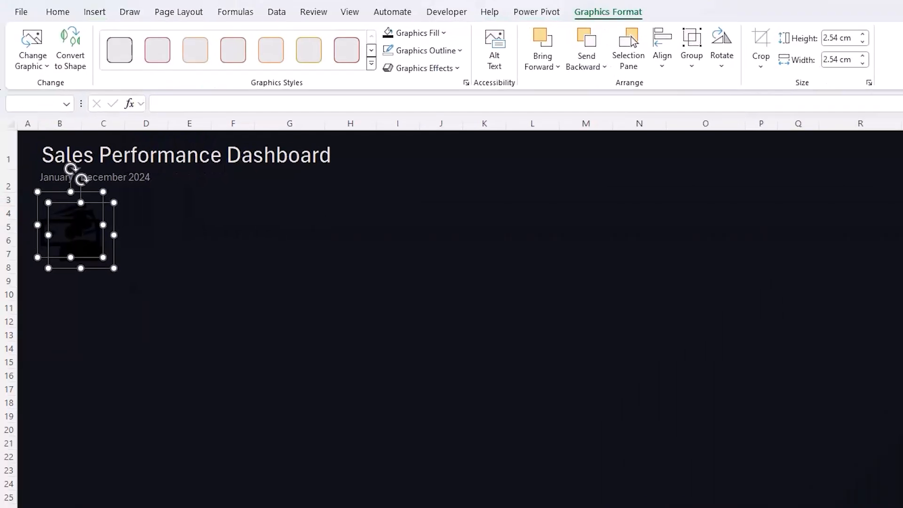
- Fill both icons with Light Grey, Background 1 and set their height to 1.5 cm
{"action": "left_click", "coordinate": [440, 34]}
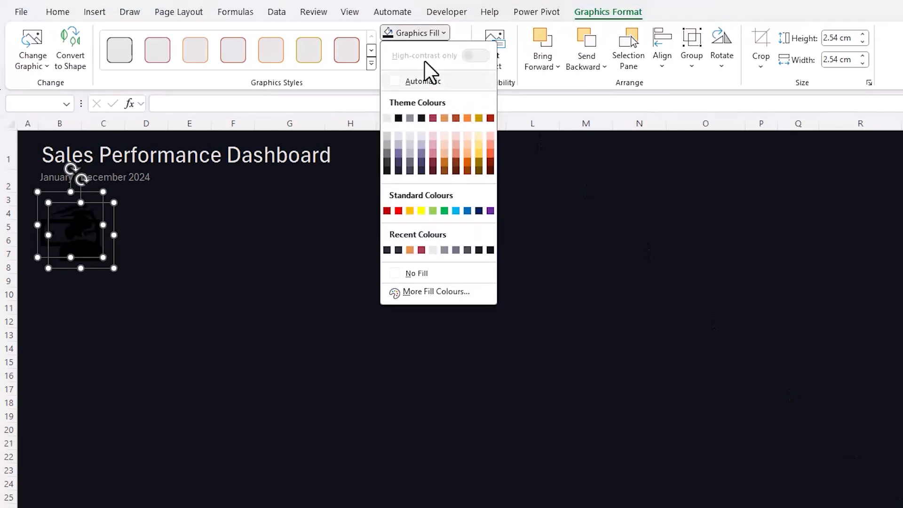
{"action": "left_click", "coordinate": [387, 121]}
{"action": "left_click", "coordinate": [840, 38]}
{"action": "type", "text": "1.5"}
{"action": "key", "text": "Tab"}
- Move the banknotes icon to column N and the headset agent icon to column K in the header rows
{"action": "left_click_drag", "start_coordinate": [61, 216], "coordinate": [642, 157]}
{"action": "left_click", "coordinate": [532, 184]}
{"action": "left_click_drag", "start_coordinate": [498, 194], "coordinate": [504, 157]}
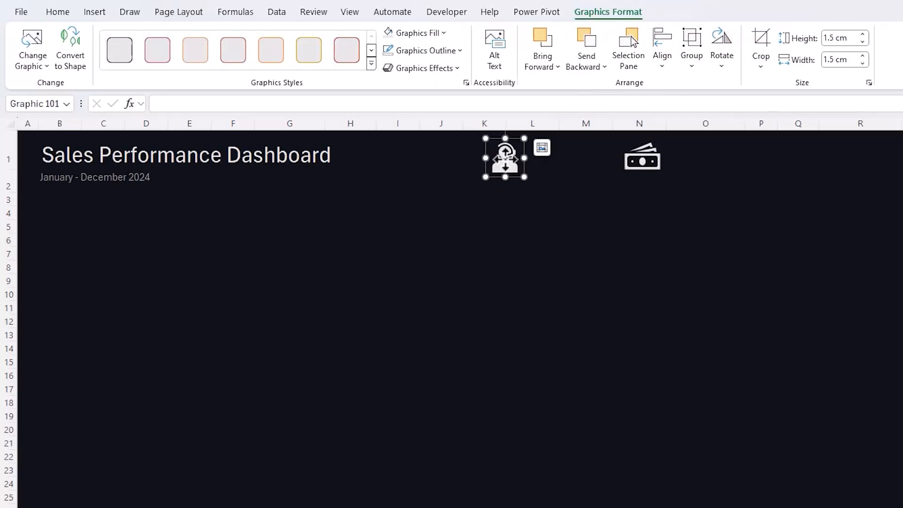
- Recolour the headset agent icon with the crimson theme colour and the banknotes icon with the light orange theme colour
{"action": "left_click", "coordinate": [445, 34]}
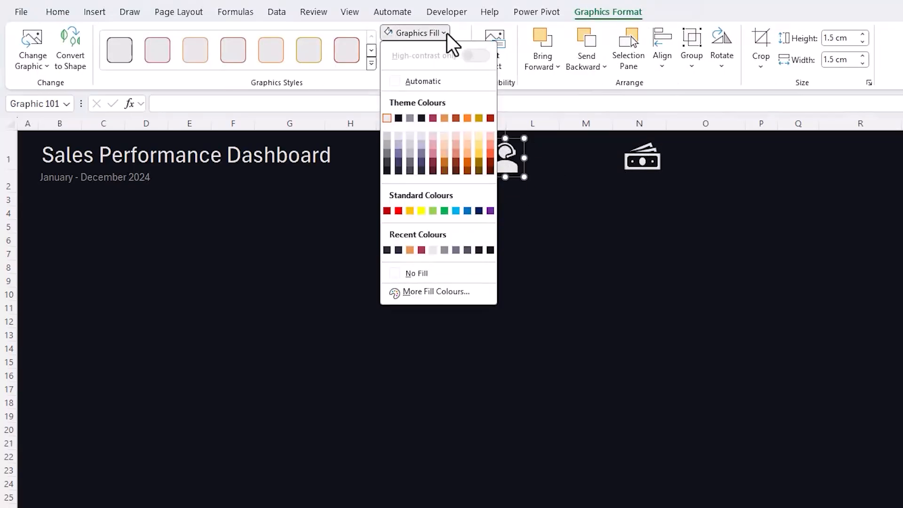
{"action": "left_click", "coordinate": [435, 118]}
{"action": "left_click", "coordinate": [634, 167]}
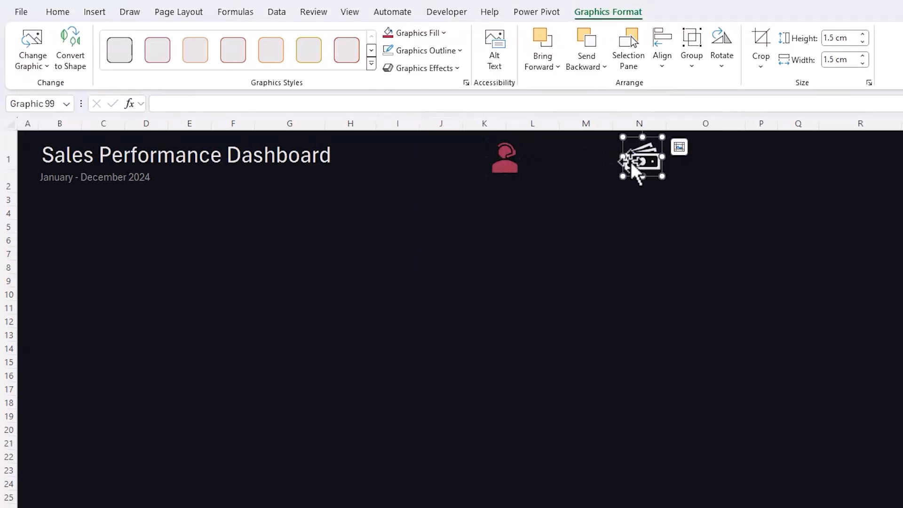
{"action": "left_click", "coordinate": [443, 34]}
{"action": "left_click", "coordinate": [444, 120]}
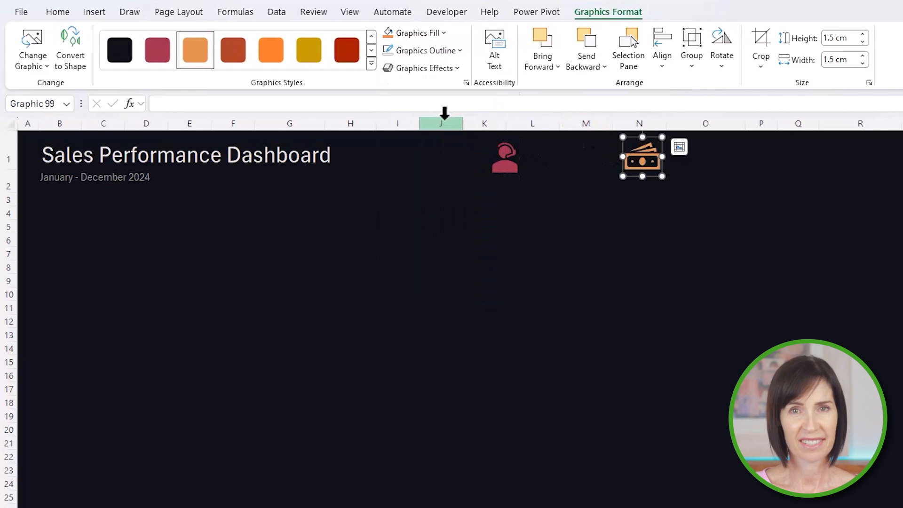
{"action": "left_click", "coordinate": [400, 223]}
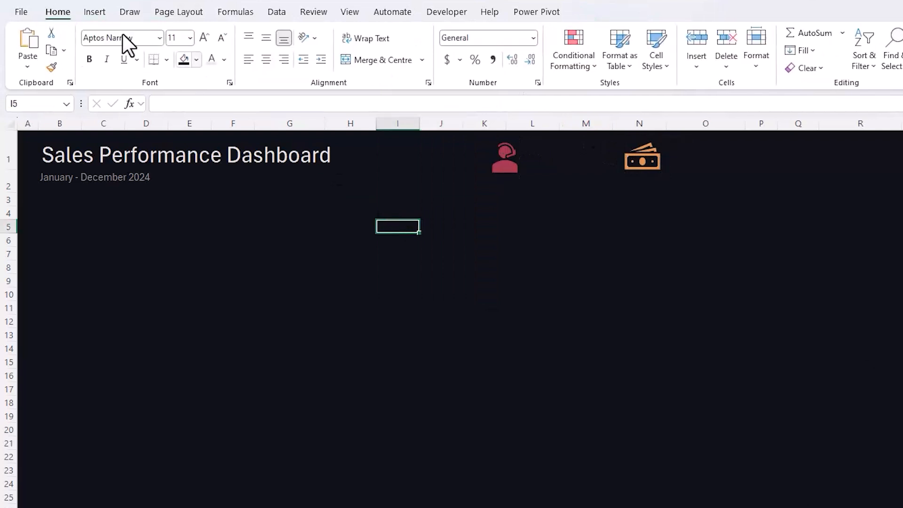
- Insert a text box between the two icons and size it 1 cm high by 3.3 cm wide
{"action": "left_click", "coordinate": [94, 15]}
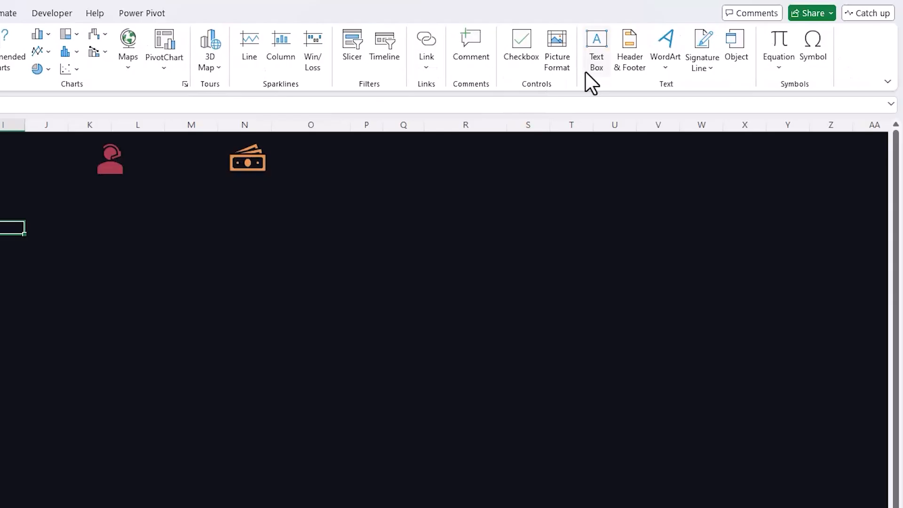
{"action": "left_click", "coordinate": [587, 66]}
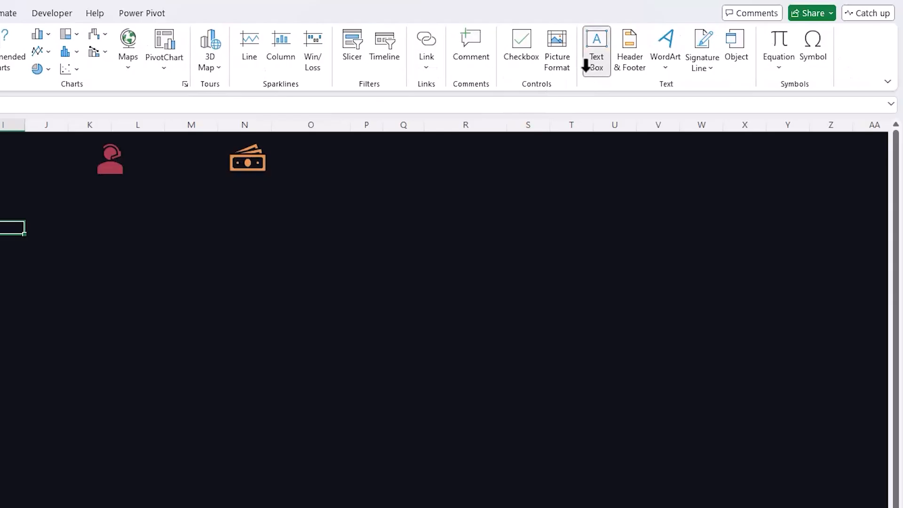
{"action": "left_click_drag", "start_coordinate": [338, 175], "coordinate": [348, 176]}
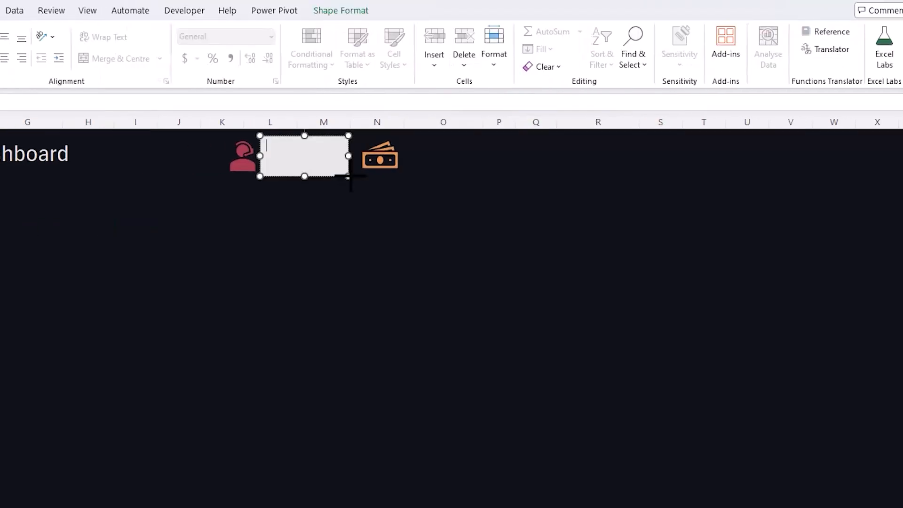
{"action": "left_click", "coordinate": [342, 11]}
{"action": "left_click", "coordinate": [831, 36]}
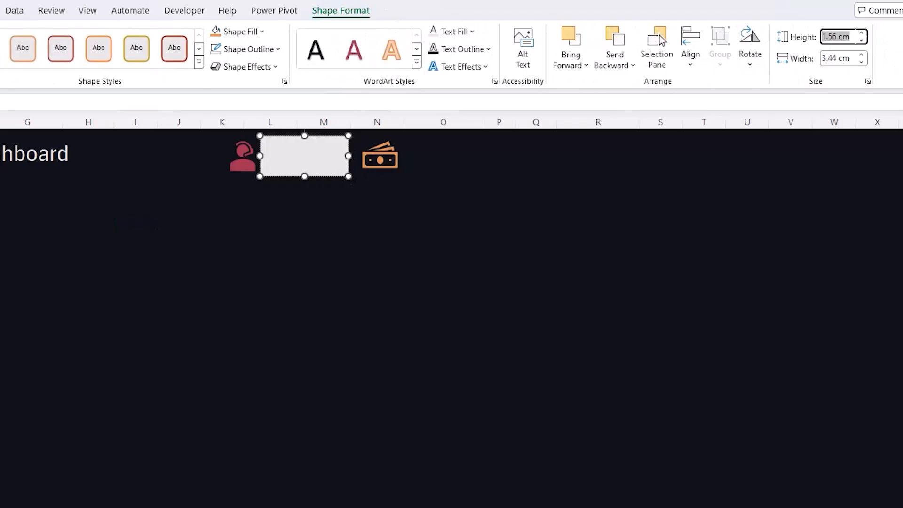
{"action": "type", "text": "1"}
{"action": "key", "text": "Tab"}
{"action": "type", "text": "3.3"}
{"action": "key", "text": "Tab"}
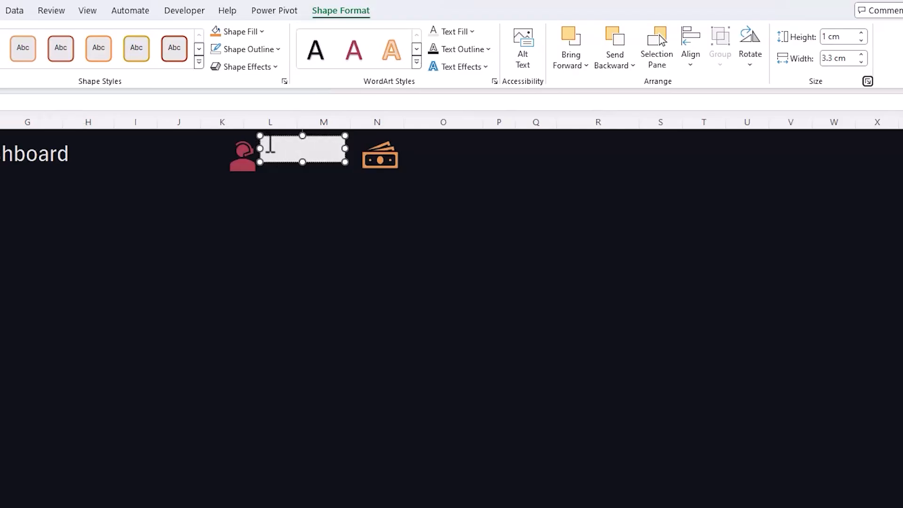
- Link the text box to the total sales figure with the formula =Analysis!A4
{"action": "left_click", "coordinate": [222, 102]}
{"action": "type", "text": "="}
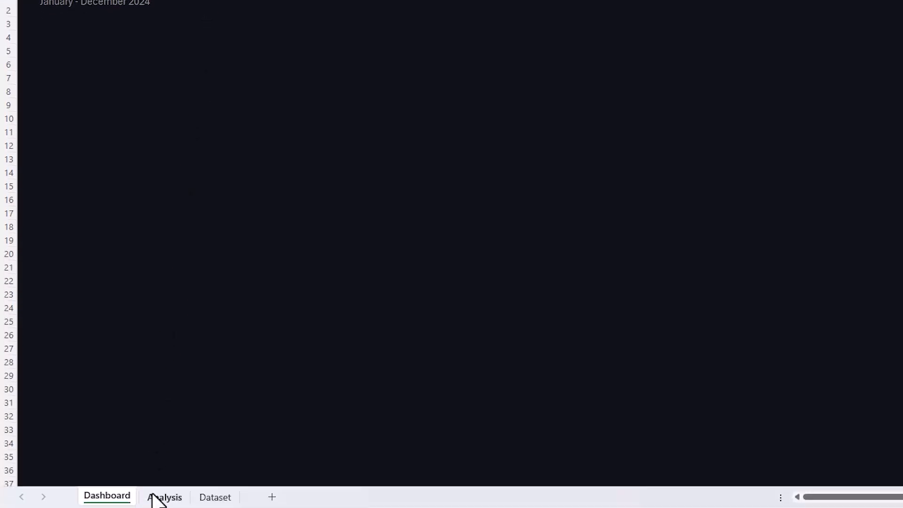
{"action": "left_click", "coordinate": [152, 496]}
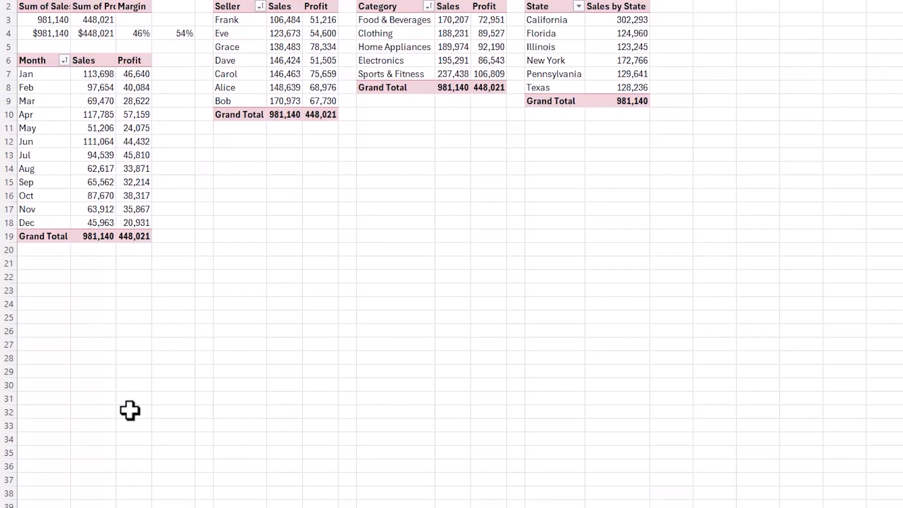
{"action": "left_click", "coordinate": [56, 179]}
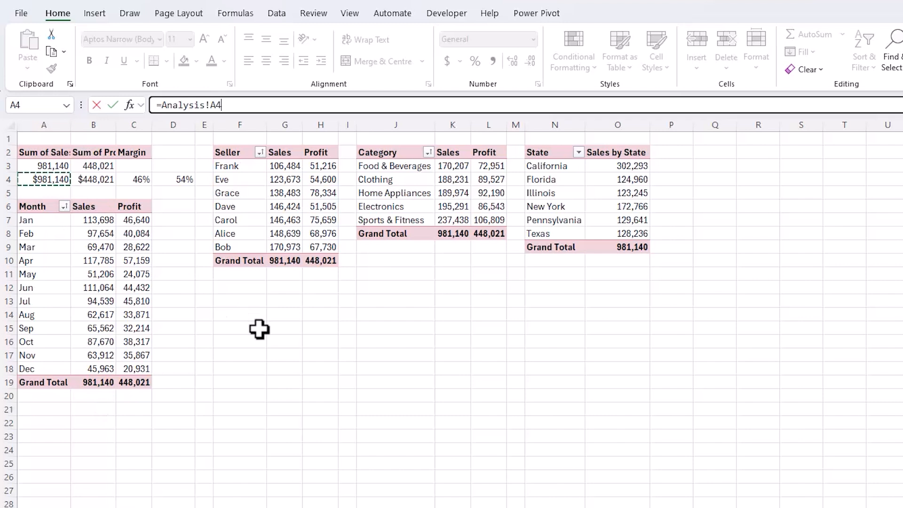
{"action": "key", "text": "Return"}
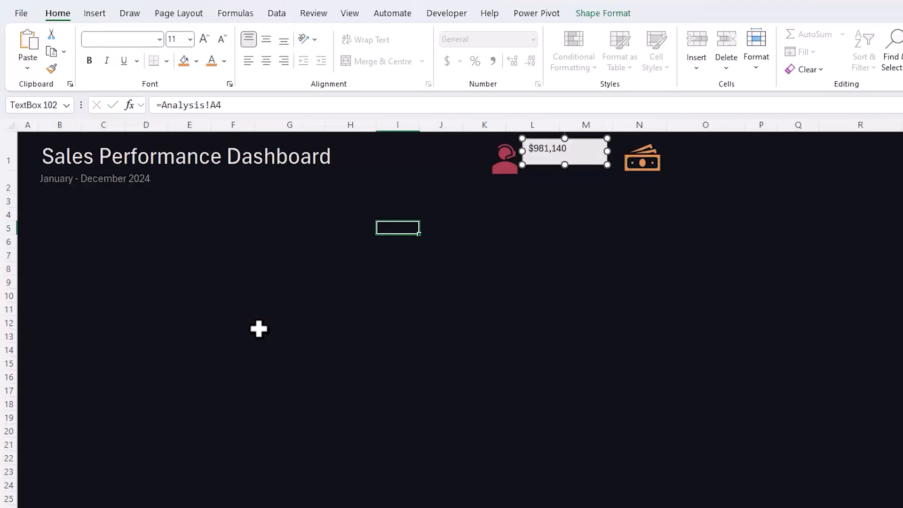
- Set the linked text box's font size to 20 and its font colour to the crimson matching the agent icon
{"action": "left_click", "coordinate": [189, 39]}
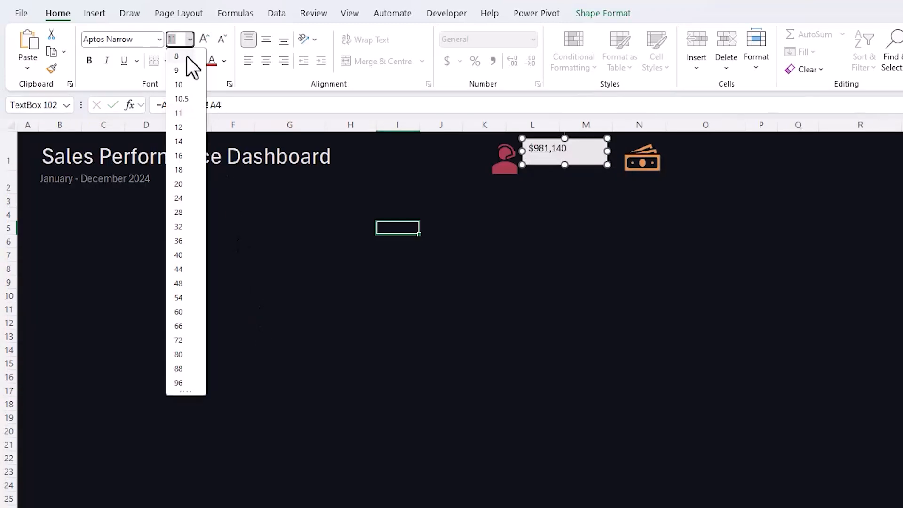
{"action": "left_click", "coordinate": [188, 183]}
{"action": "left_click", "coordinate": [217, 69]}
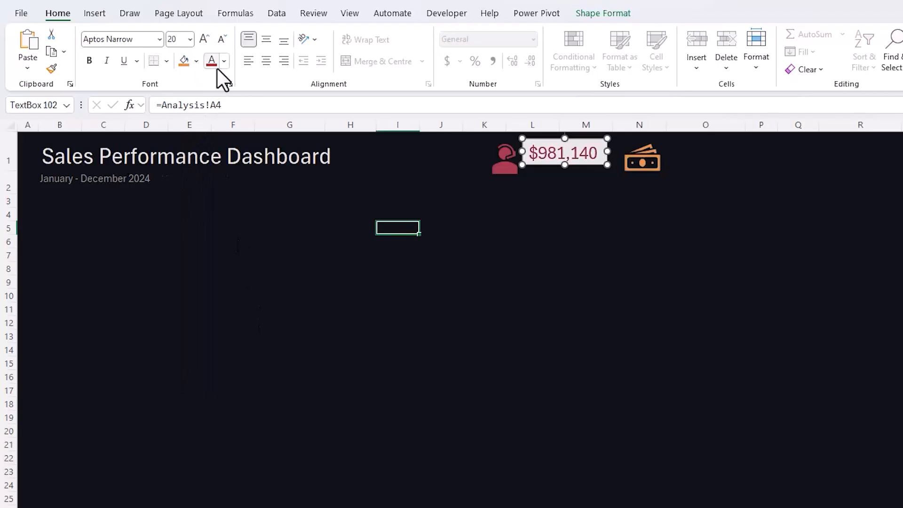
- Remove the fill and the outline from the total sales text box
{"action": "left_click", "coordinate": [605, 16]}
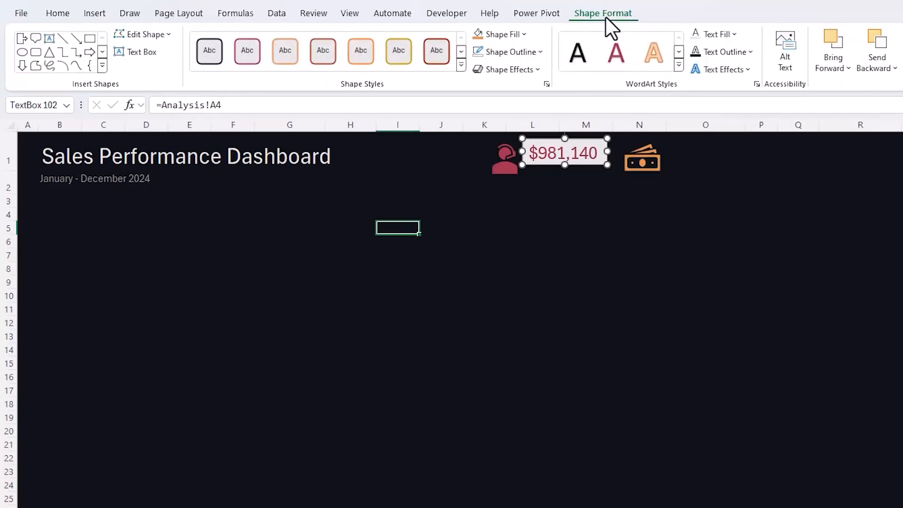
{"action": "left_click", "coordinate": [517, 34]}
{"action": "left_click", "coordinate": [492, 274]}
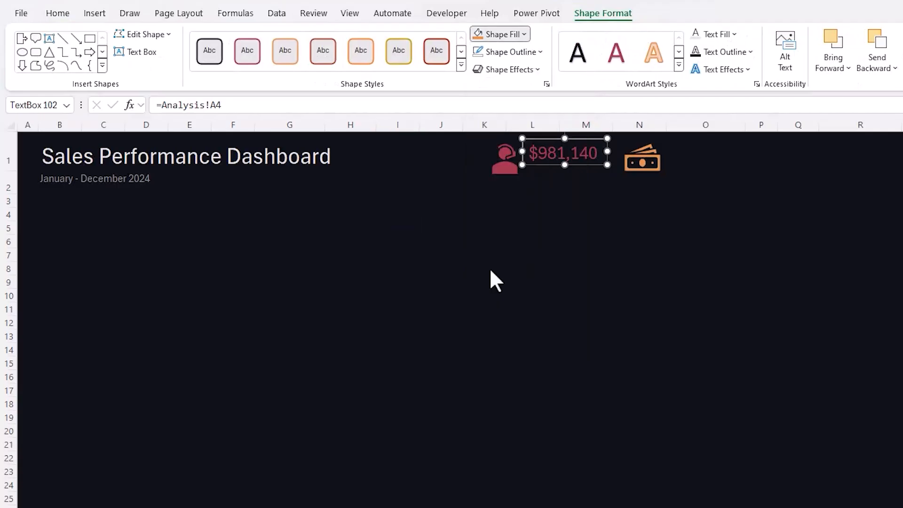
{"action": "left_click", "coordinate": [504, 57]}
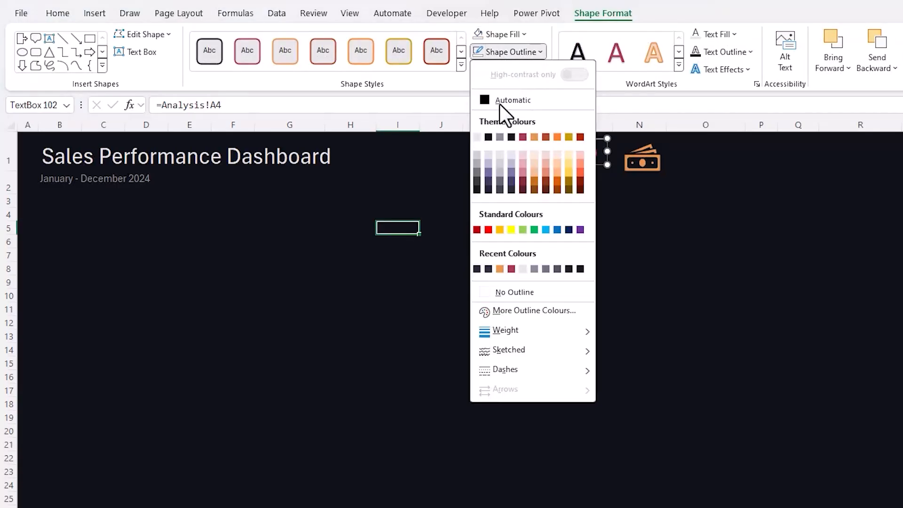
{"action": "left_click", "coordinate": [487, 292]}
- Duplicate the total sales text box beside the banknotes icon and link the copy to total profit with =Analysis!B4
{"action": "left_click_drag", "start_coordinate": [555, 162], "coordinate": [696, 156]}
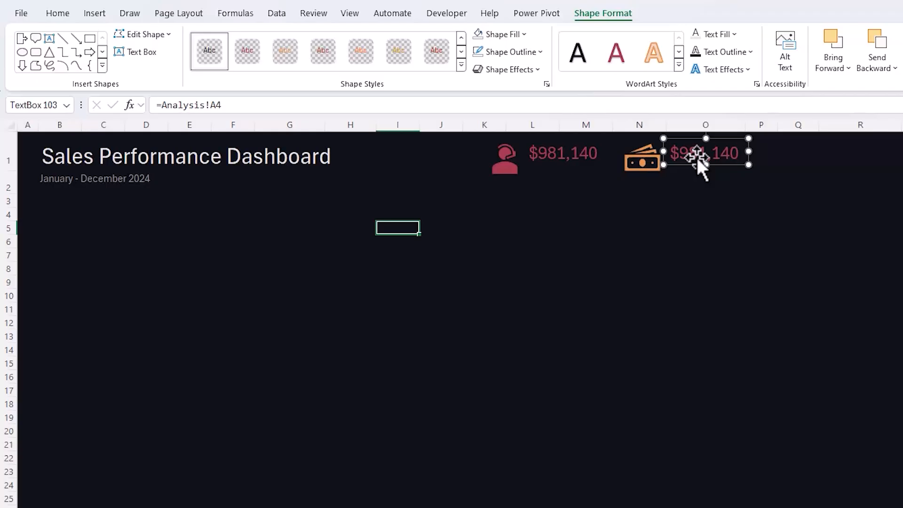
{"action": "left_click_drag", "start_coordinate": [219, 104], "coordinate": [157, 104]}
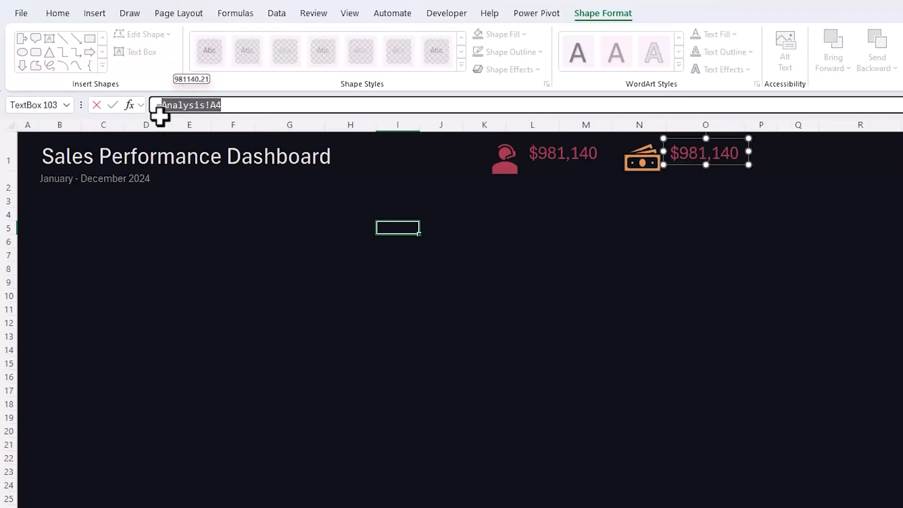
{"action": "left_click", "coordinate": [165, 497]}
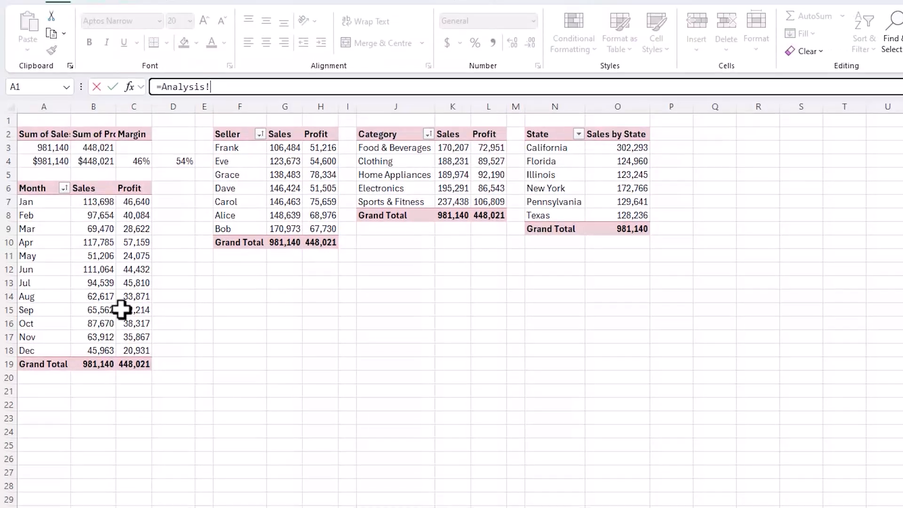
{"action": "left_click", "coordinate": [99, 161]}
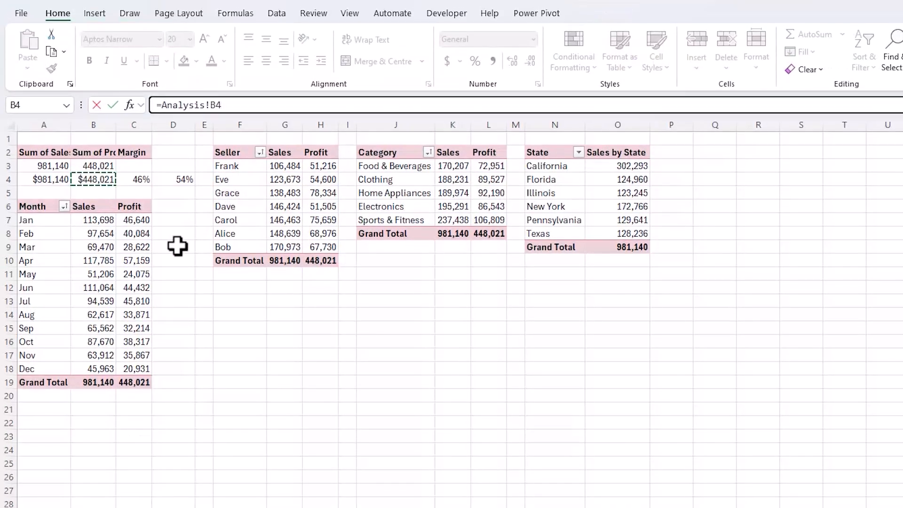
{"action": "key", "text": "Return"}
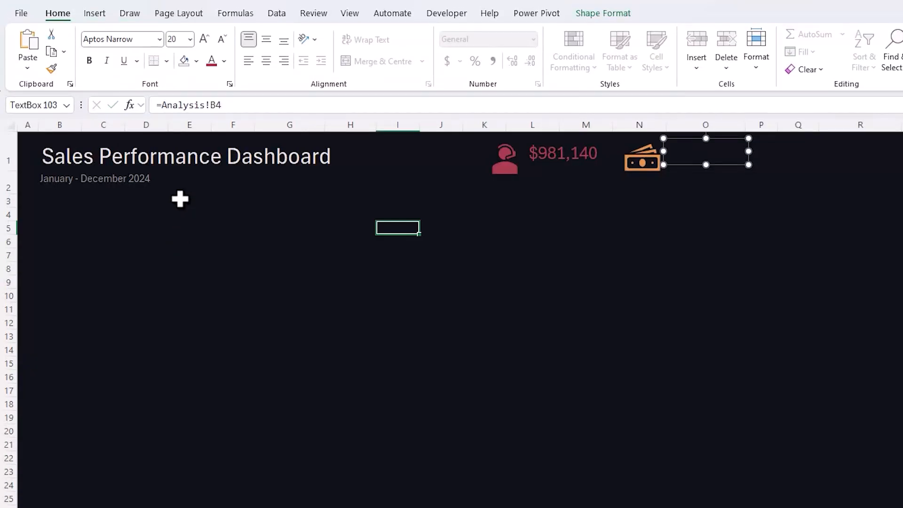
- Set the total profit text box to font size 20 with the light orange theme colour
{"action": "left_click", "coordinate": [190, 39]}
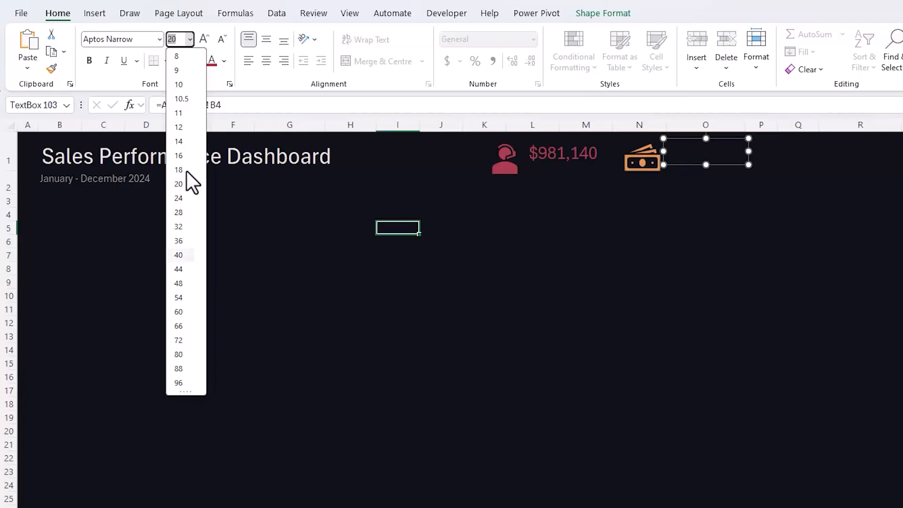
{"action": "left_click", "coordinate": [185, 187]}
{"action": "left_click", "coordinate": [224, 61]}
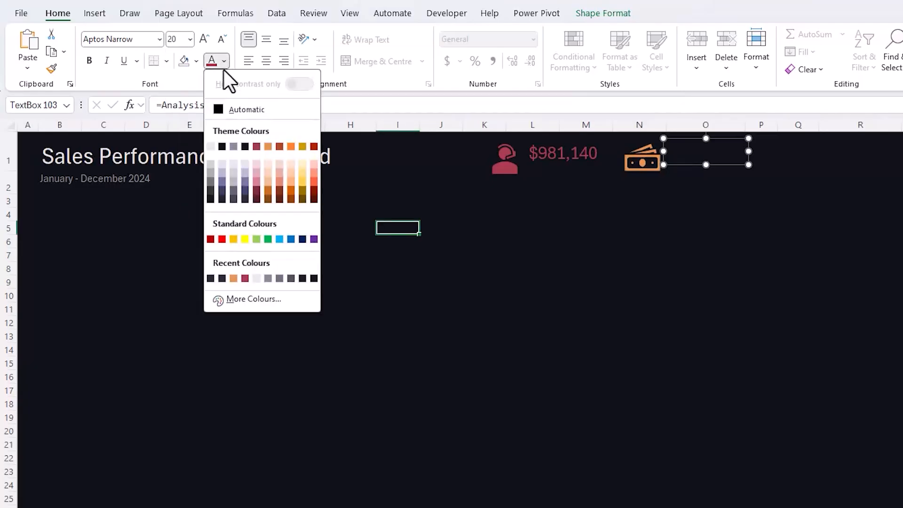
{"action": "left_click", "coordinate": [271, 145]}
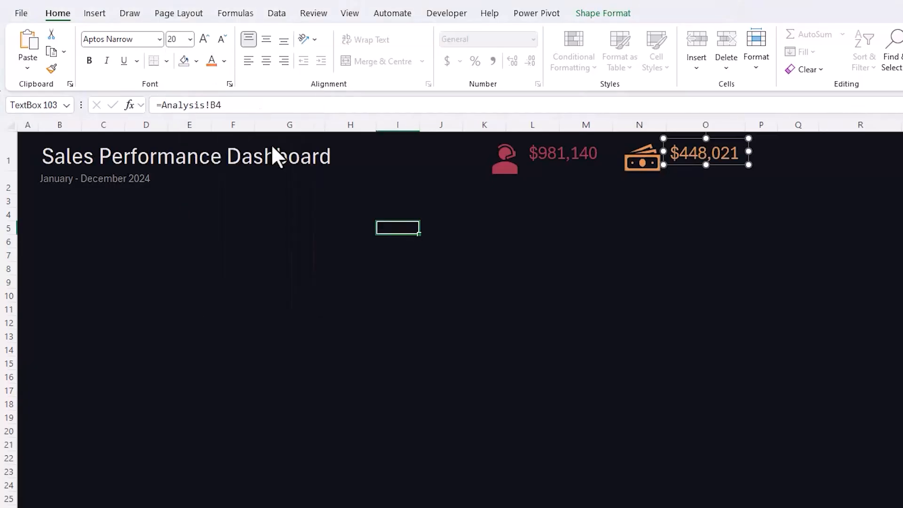
- Duplicate both KPI value text boxes directly below the originals and set the copies' height to 0.7 cm
{"action": "left_click", "coordinate": [586, 163], "text": "shift"}
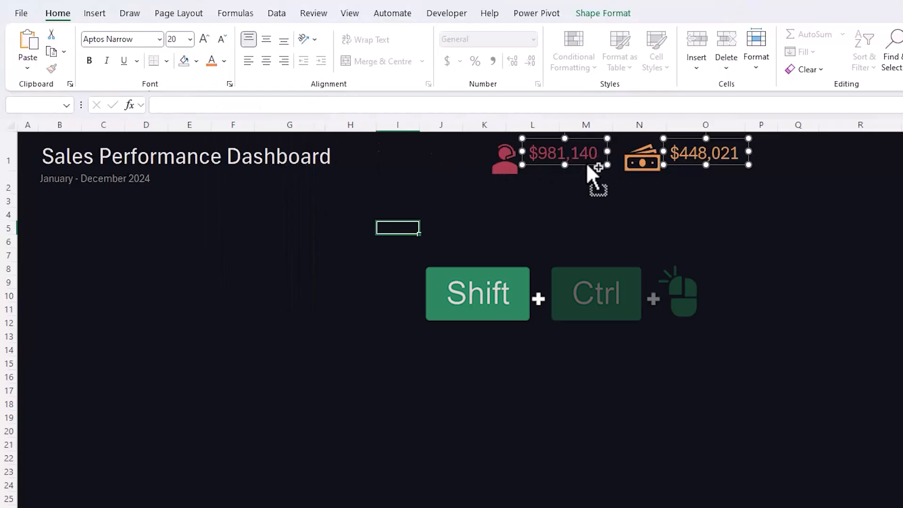
{"action": "left_click_drag", "start_coordinate": [584, 163], "coordinate": [585, 183]}
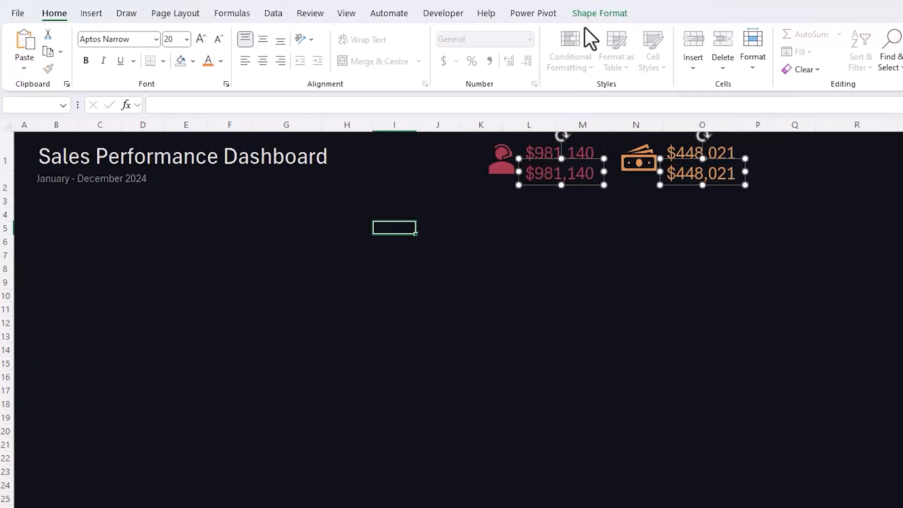
{"action": "left_click", "coordinate": [598, 14]}
{"action": "left_click", "coordinate": [823, 39]}
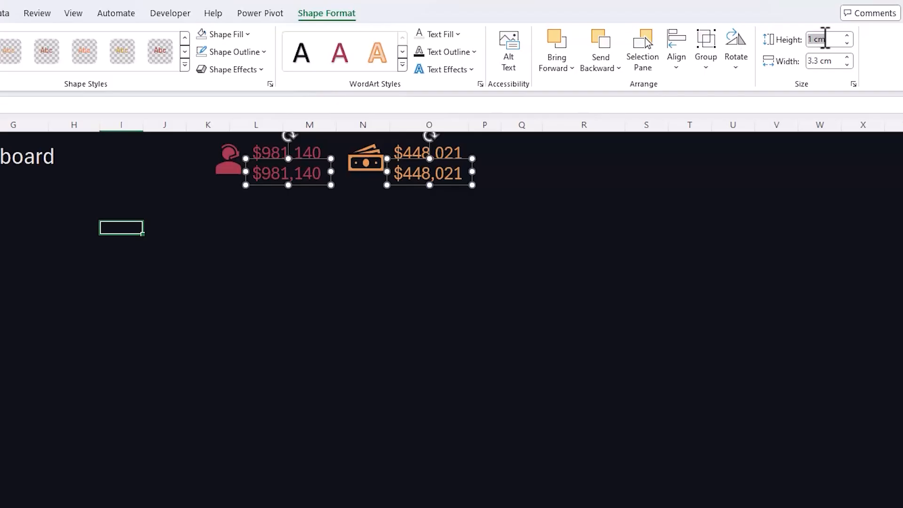
{"action": "type", "text": "0.7"}
{"action": "key", "text": "Return"}
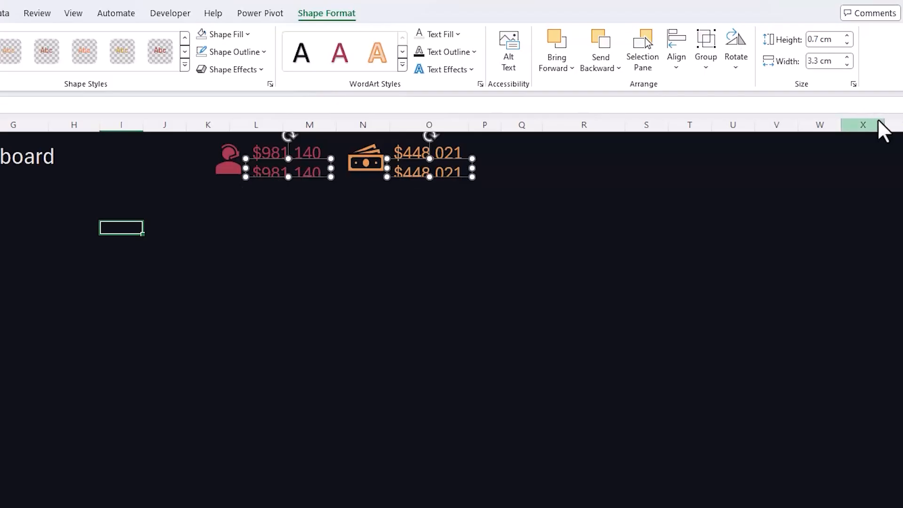
- Replace the text of the lower crimson text box with TOTAL SALES at font size 12
{"action": "left_click", "coordinate": [252, 174]}
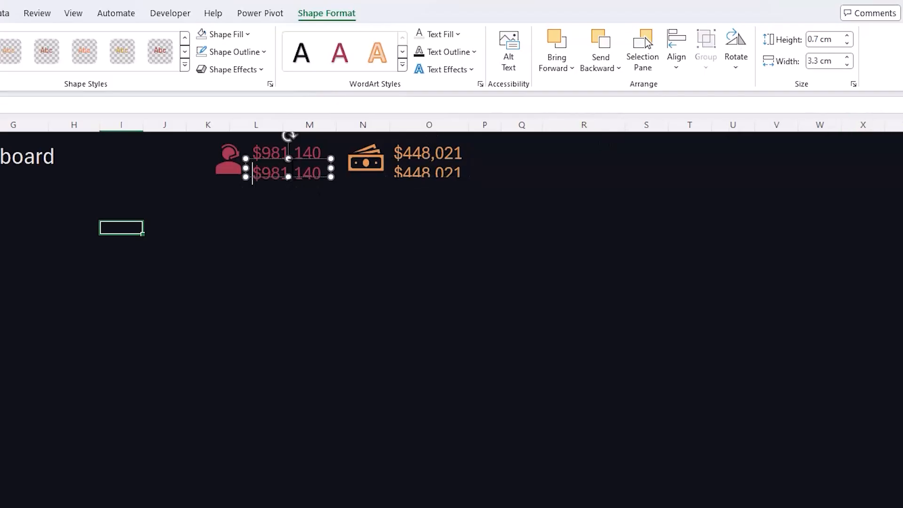
{"action": "key", "text": "ctrl+a"}
{"action": "type", "text": "TOTAL SALES"}
{"action": "key", "text": "ctrl+a"}
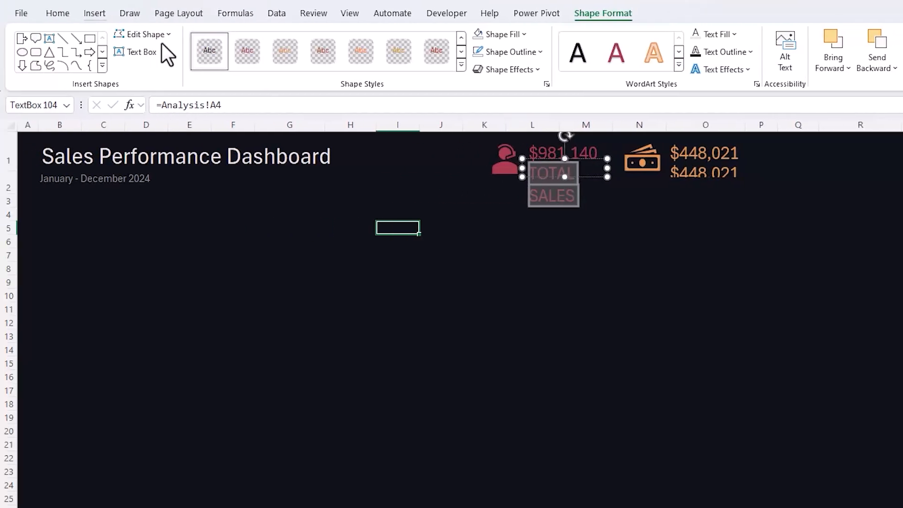
{"action": "left_click", "coordinate": [58, 12]}
{"action": "left_click", "coordinate": [190, 38]}
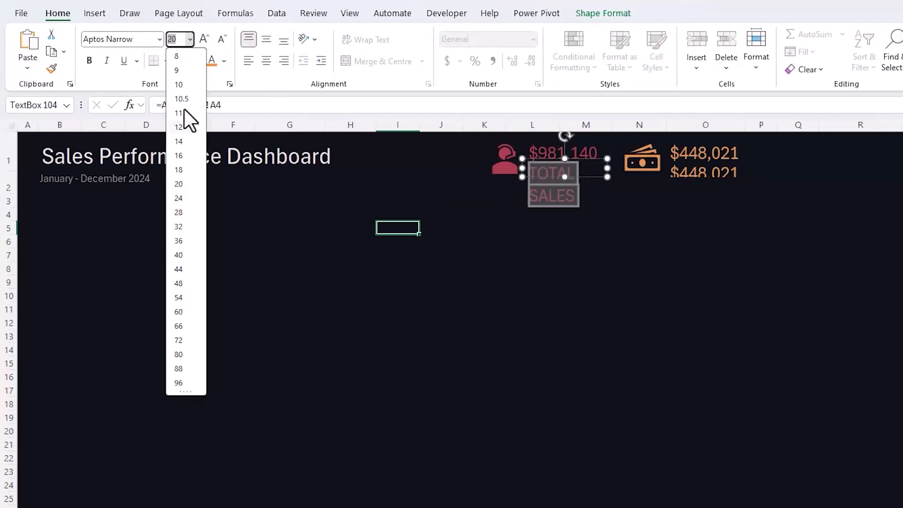
{"action": "left_click", "coordinate": [185, 132]}
- Replace the text of the lower orange text box with TOTAL PROFIT at font size 12
{"action": "key", "text": "Tab"}
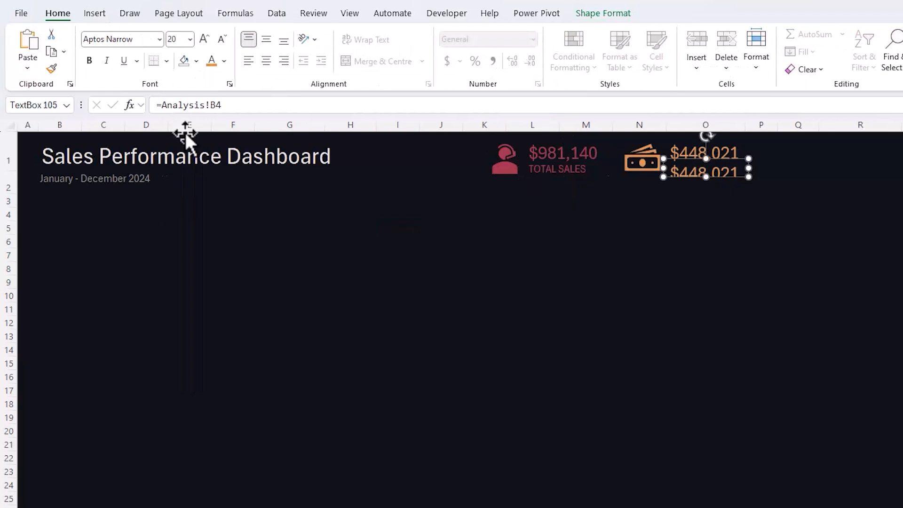
{"action": "key", "text": "ctrl+a"}
{"action": "type", "text": "TOTAL PROF"}
{"action": "key", "text": "ctrl+a"}
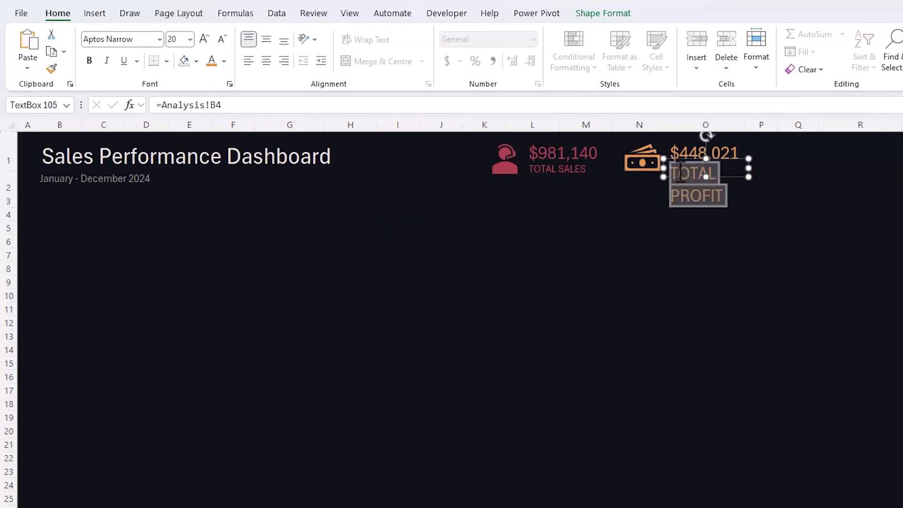
{"action": "left_click", "coordinate": [190, 39]}
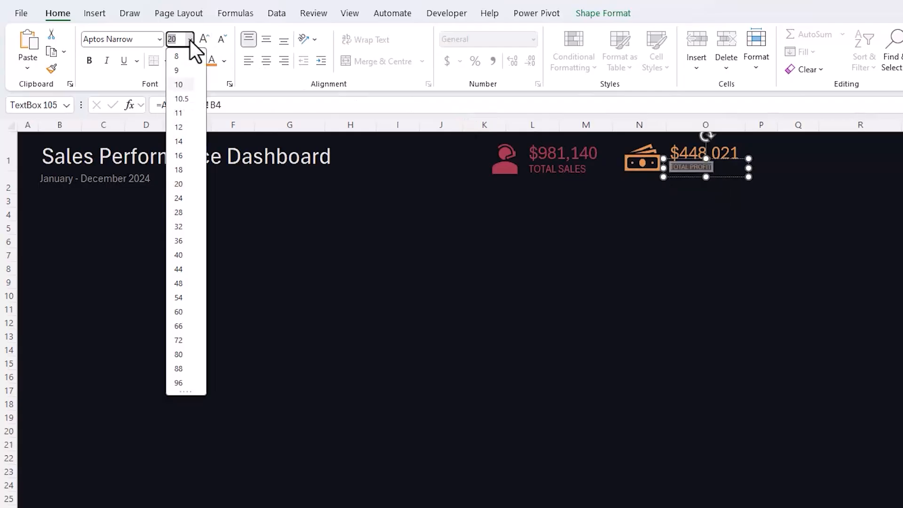
{"action": "left_click", "coordinate": [186, 124]}
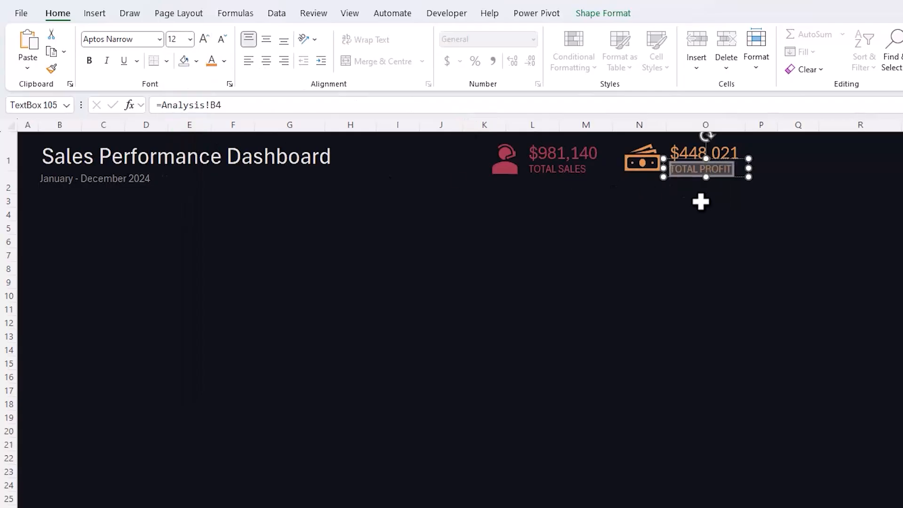
- Duplicate the profit value and TOTAL PROFIT text boxes together and place the copies around column R in the same row
{"action": "left_click", "coordinate": [694, 177]}
{"action": "left_click", "coordinate": [692, 159]}
{"action": "left_click", "coordinate": [691, 169], "text": "shift"}
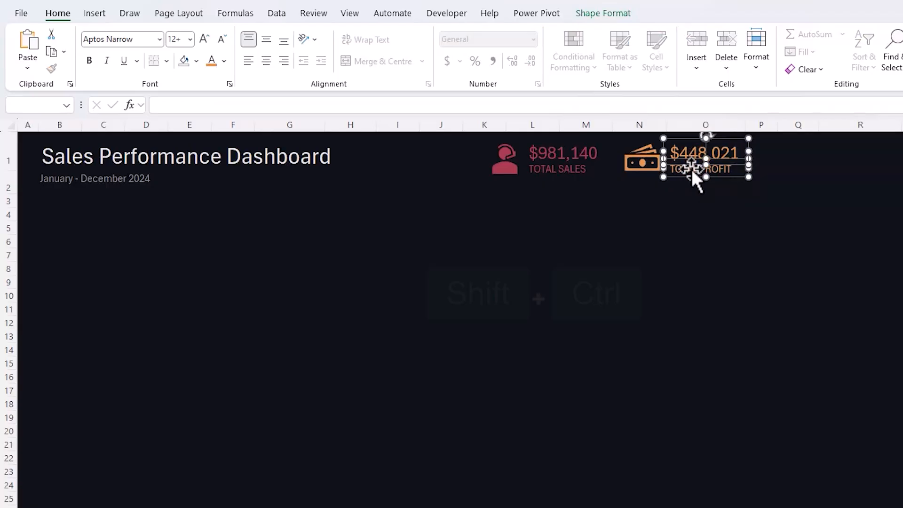
{"action": "left_click_drag", "start_coordinate": [691, 174], "coordinate": [848, 175]}
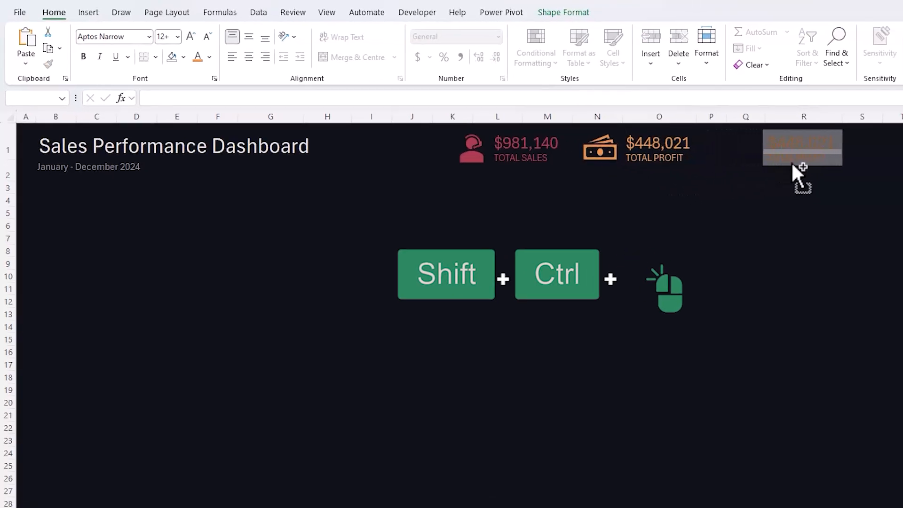
{"action": "left_click_drag", "start_coordinate": [793, 163], "coordinate": [793, 163]}
- Change the copied label's text to TOTAL MARGIN
{"action": "left_click", "coordinate": [798, 193]}
{"action": "left_click", "coordinate": [798, 157]}
{"action": "double_click", "coordinate": [798, 157]}
{"action": "type", "text": "MARGIN"}
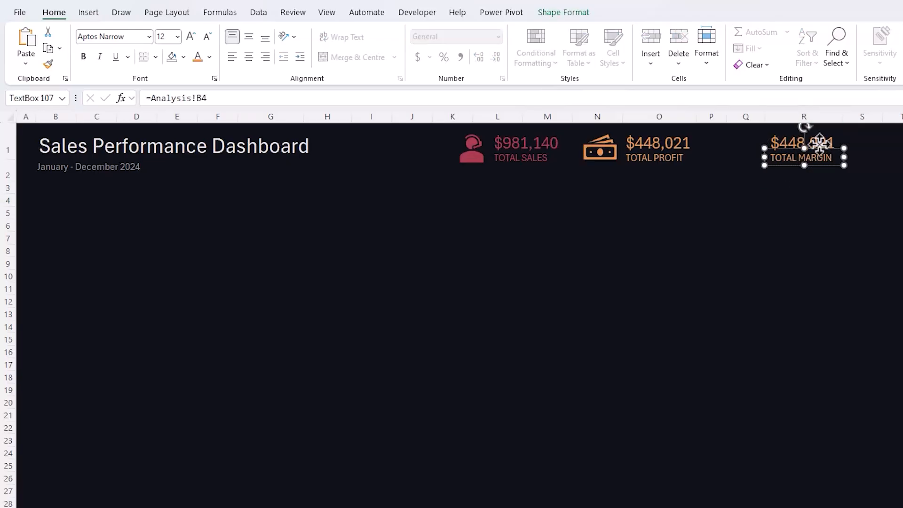
- Link the value text box above TOTAL MARGIN to the margin percentage with =Analysis!C4
{"action": "left_click", "coordinate": [819, 138]}
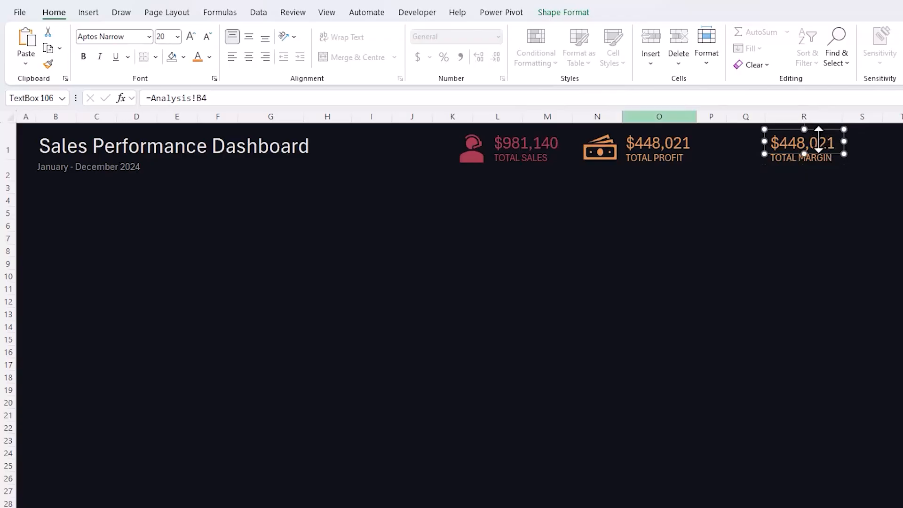
{"action": "left_click", "coordinate": [214, 98]}
{"action": "left_click_drag", "start_coordinate": [150, 97], "coordinate": [363, 100]}
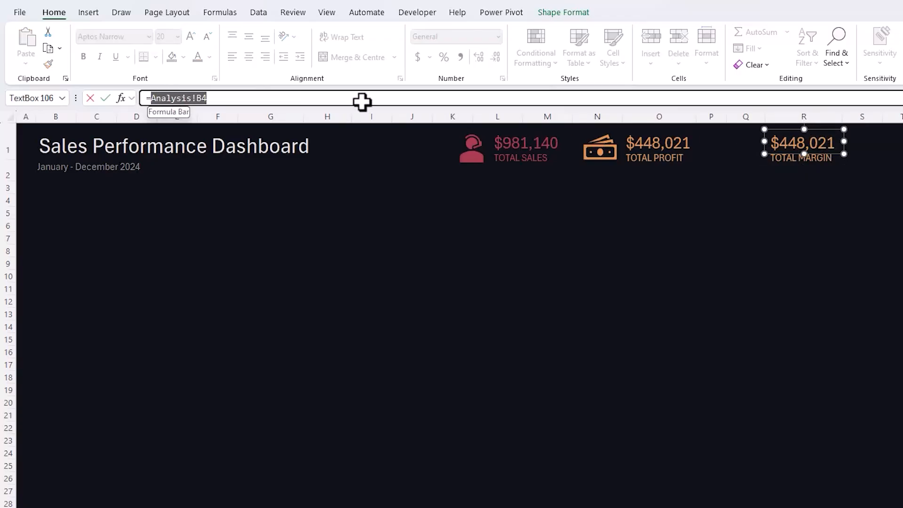
{"action": "key", "text": "BackSpace"}
{"action": "left_click", "coordinate": [164, 496]}
{"action": "left_click", "coordinate": [129, 35]}
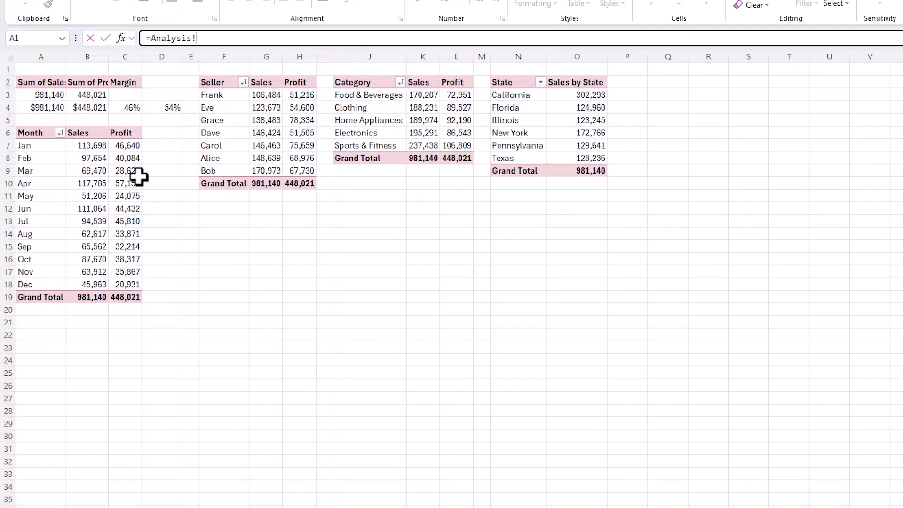
{"action": "key", "text": "Return"}
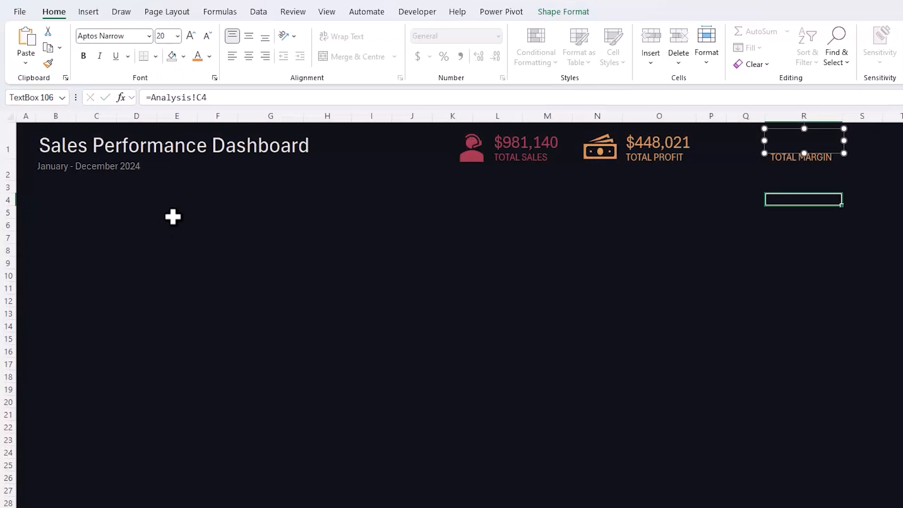
- Set the margin value's font colour to light orange and its font size to 20
{"action": "left_click", "coordinate": [199, 56]}
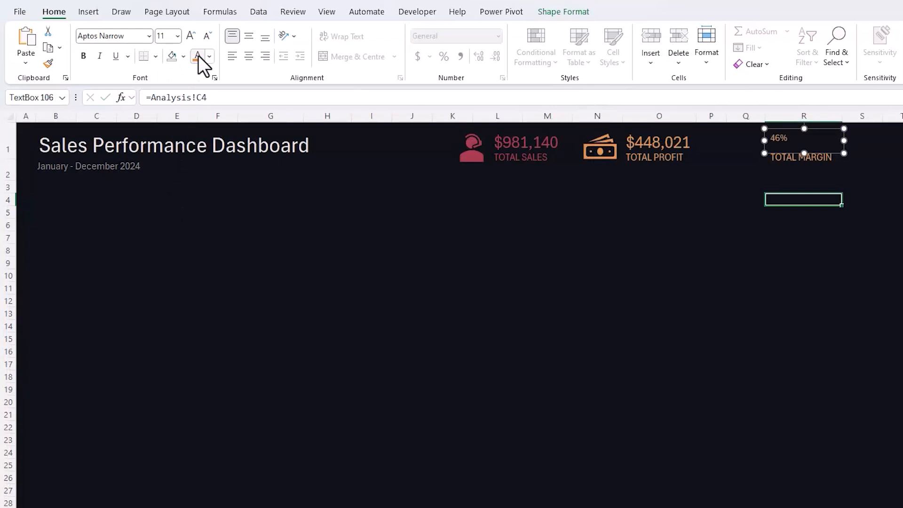
{"action": "left_click", "coordinate": [178, 36]}
{"action": "left_click", "coordinate": [169, 178]}
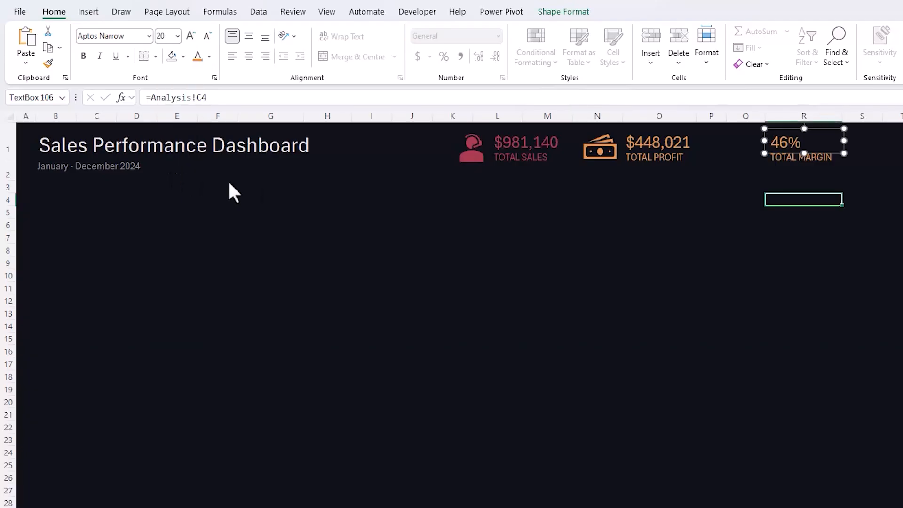
{"action": "left_click", "coordinate": [828, 297]}
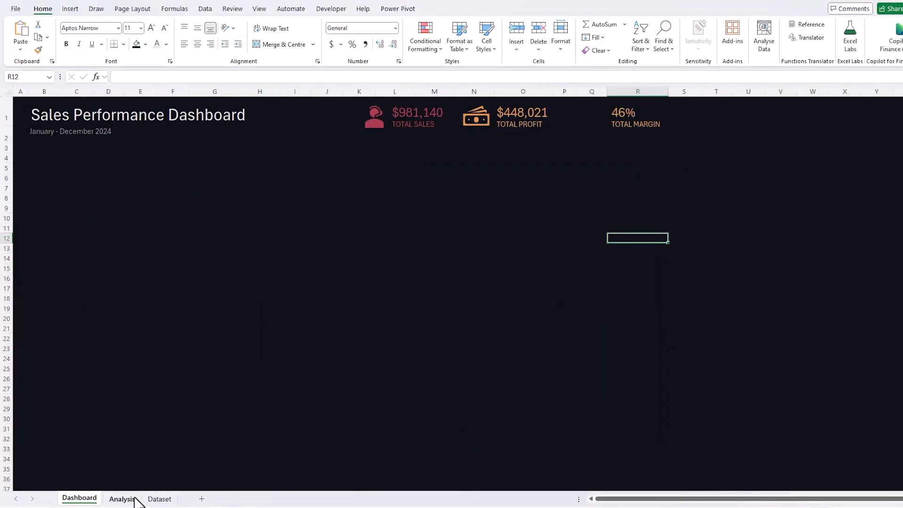
- Insert a 2D clustered column PivotChart from the monthly sales and profit PivotTable on the Analysis sheet and widen it
{"action": "left_click", "coordinate": [125, 498]}
{"action": "left_click", "coordinate": [75, 238]}
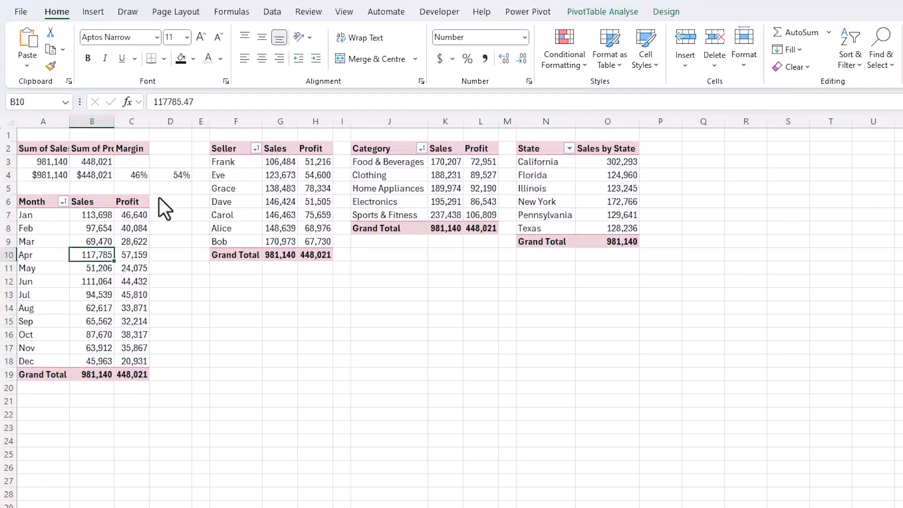
{"action": "left_click", "coordinate": [93, 12]}
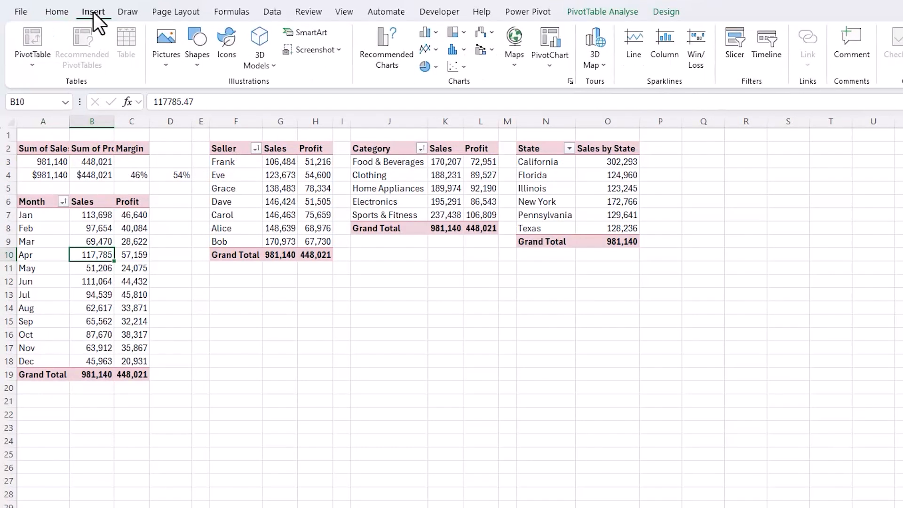
{"action": "left_click", "coordinate": [435, 32]}
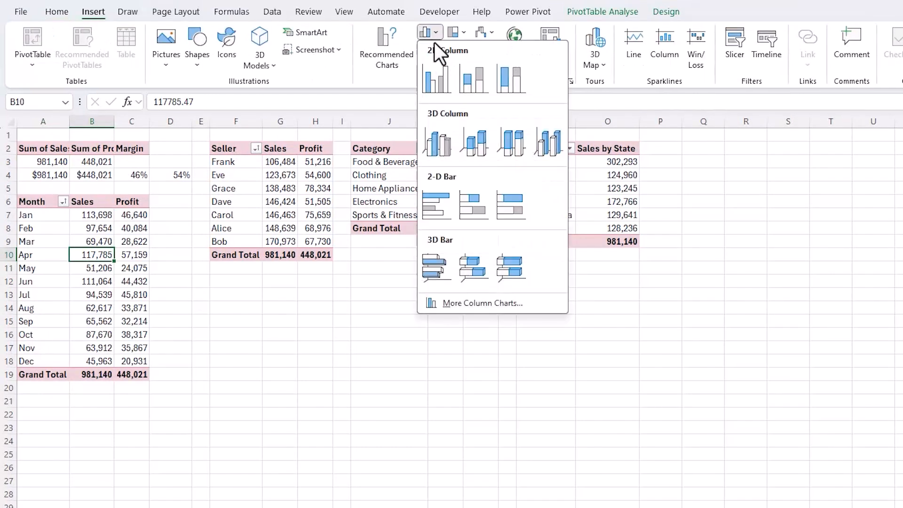
{"action": "left_click", "coordinate": [428, 95]}
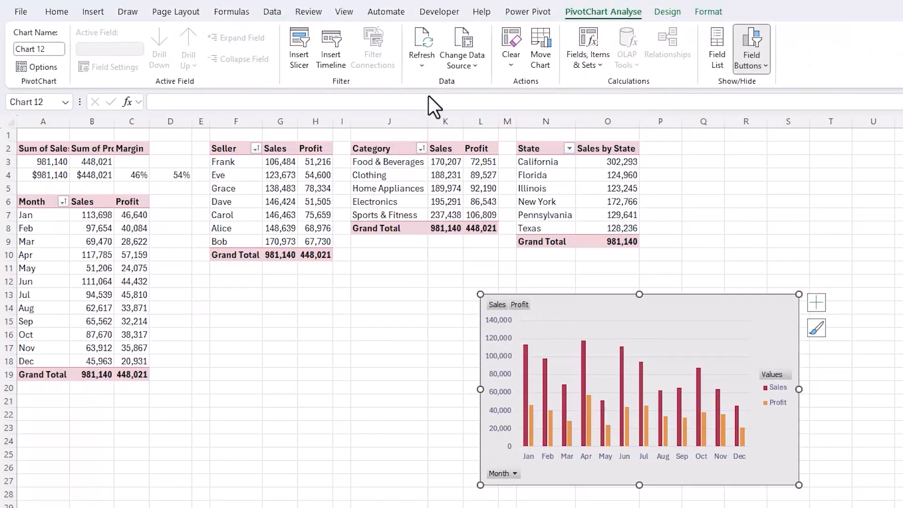
{"action": "left_click_drag", "start_coordinate": [480, 389], "coordinate": [375, 389]}
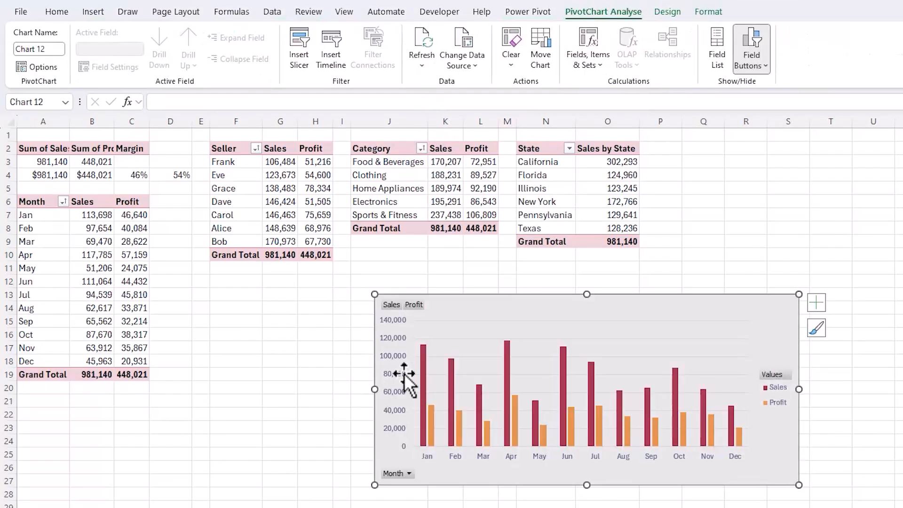
- Move the monthly PivotChart up beside the month PivotTable and hide all its field buttons
{"action": "left_click_drag", "start_coordinate": [566, 303], "coordinate": [381, 250]}
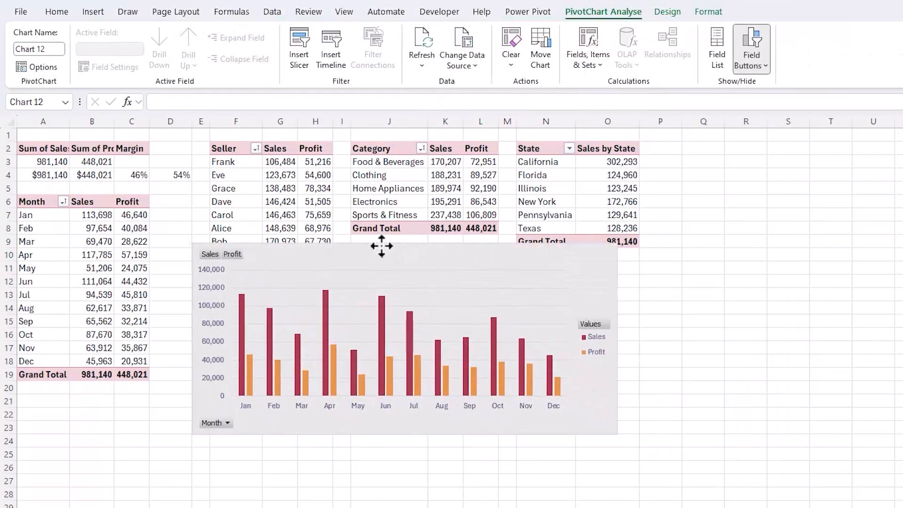
{"action": "left_click", "coordinate": [225, 253]}
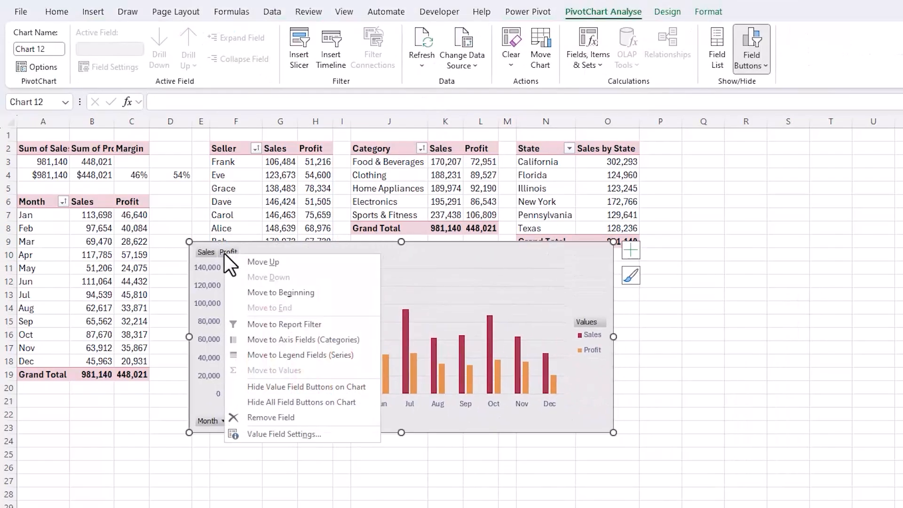
{"action": "left_click", "coordinate": [238, 401]}
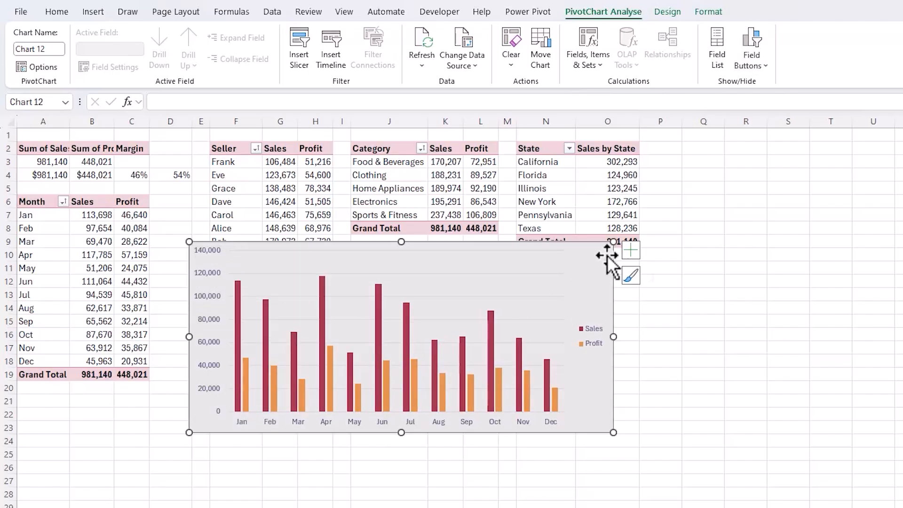
- Place the monthly chart's legend at the top and remove the gridlines
{"action": "left_click", "coordinate": [626, 255]}
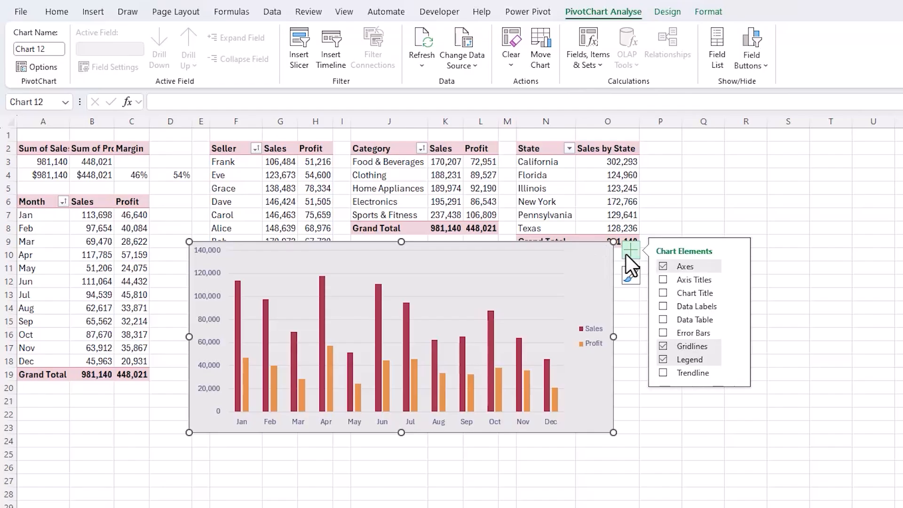
{"action": "left_click", "coordinate": [737, 359]}
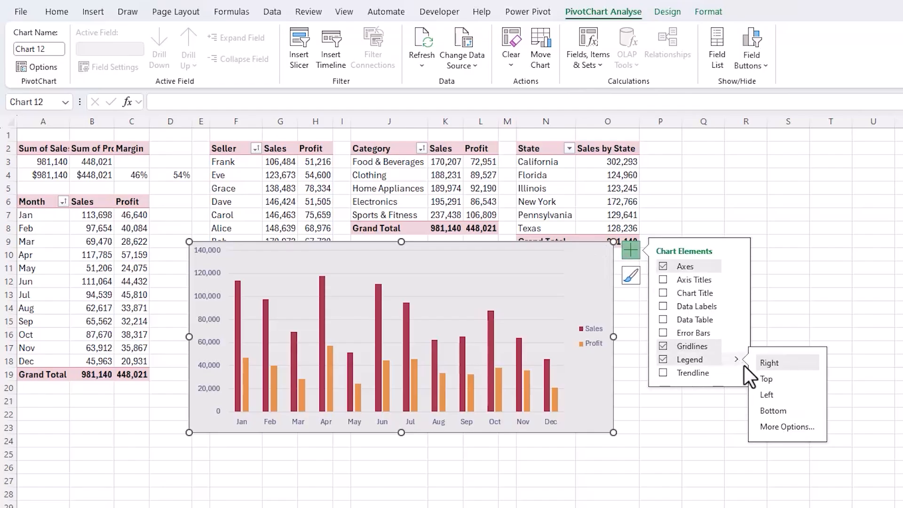
{"action": "left_click", "coordinate": [763, 379]}
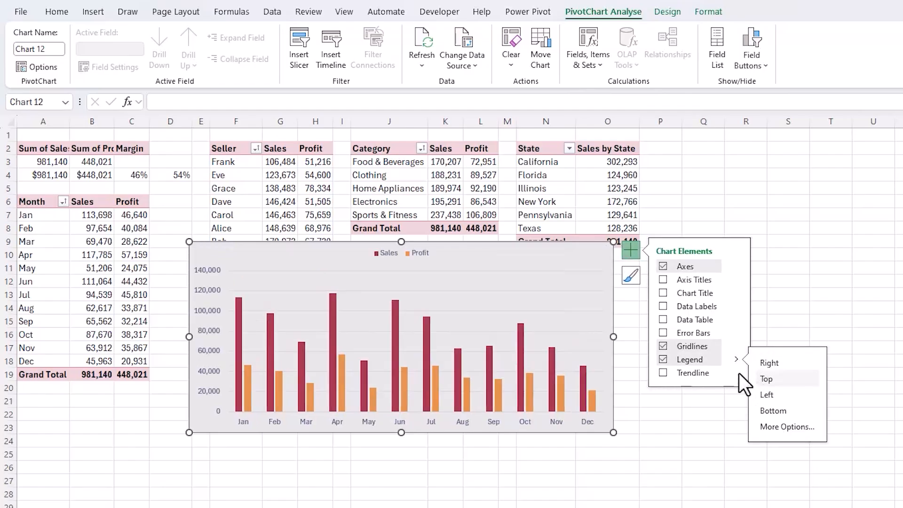
{"action": "left_click", "coordinate": [663, 347]}
- Add data labels to the Sales series and hide the chart's primary vertical axis
{"action": "left_click", "coordinate": [551, 357]}
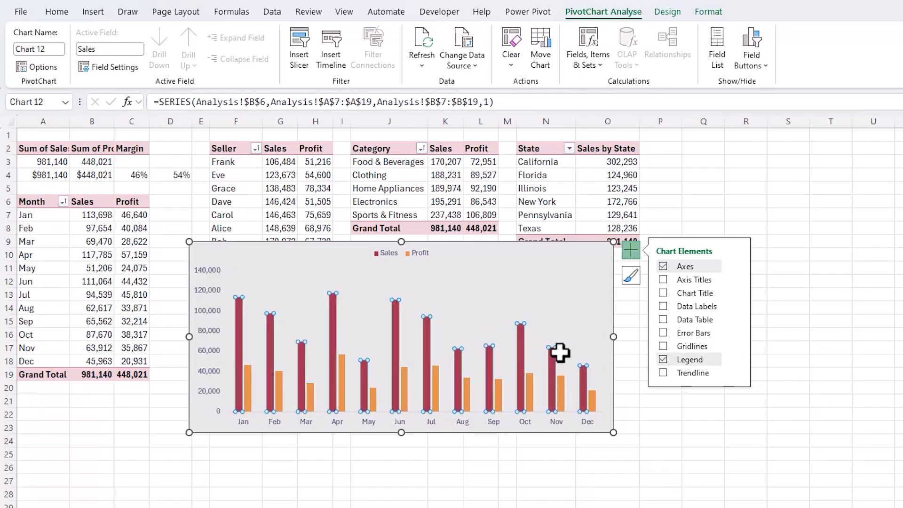
{"action": "left_click", "coordinate": [664, 307]}
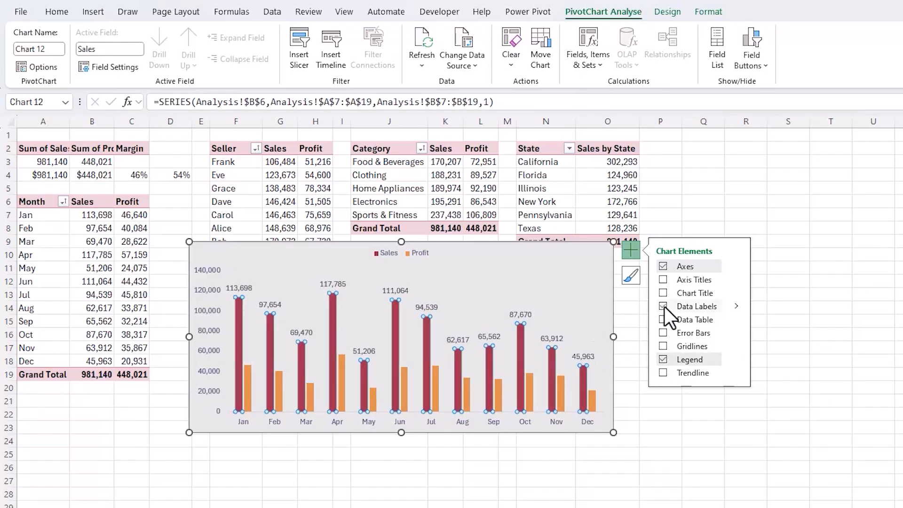
{"action": "left_click", "coordinate": [736, 264]}
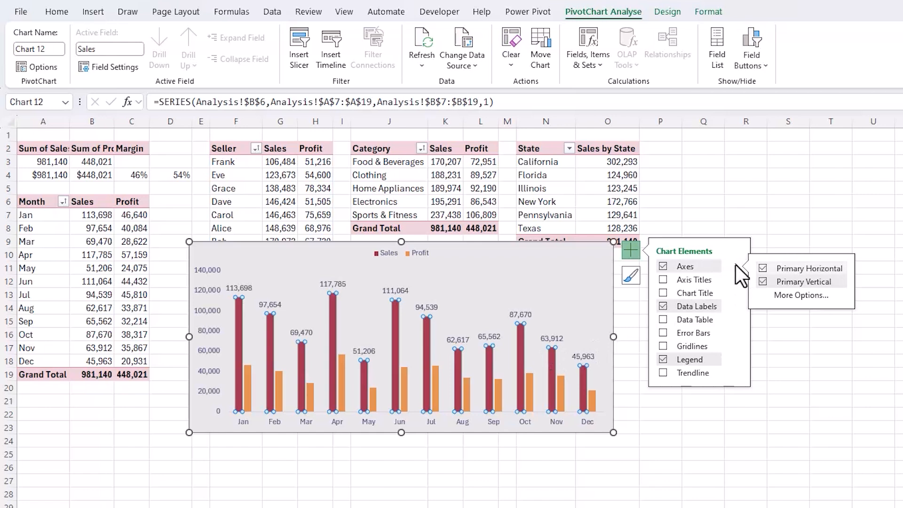
{"action": "left_click", "coordinate": [763, 282]}
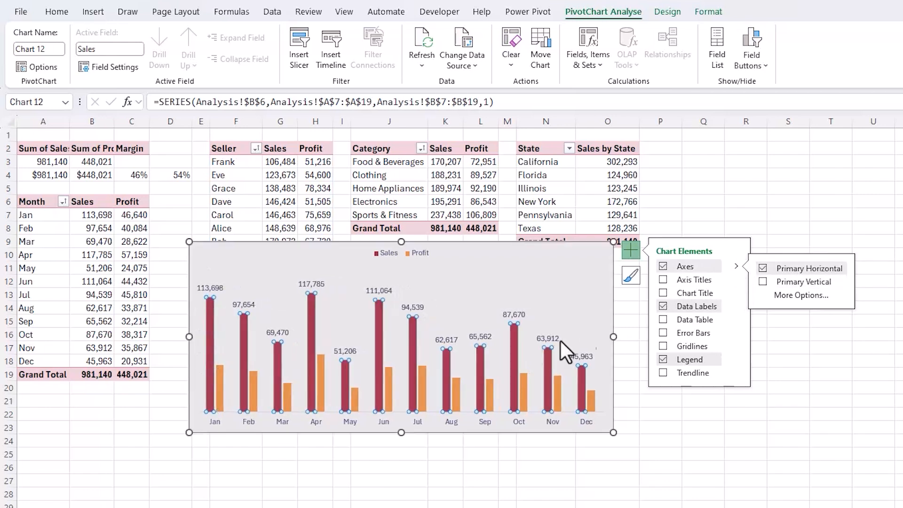
- Change the Profit series to Line with Markers in a custom combo chart, keeping Sales as Clustered Column
{"action": "left_click", "coordinate": [526, 391]}
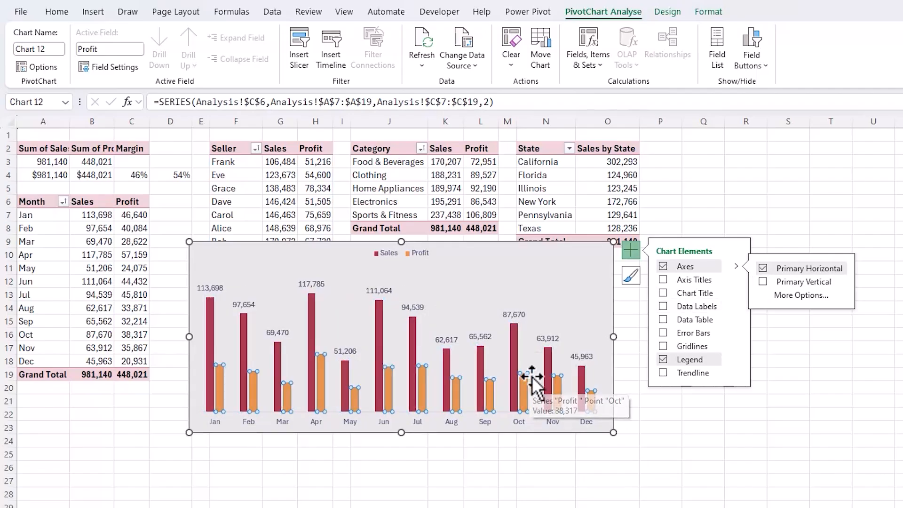
{"action": "left_click", "coordinate": [666, 13]}
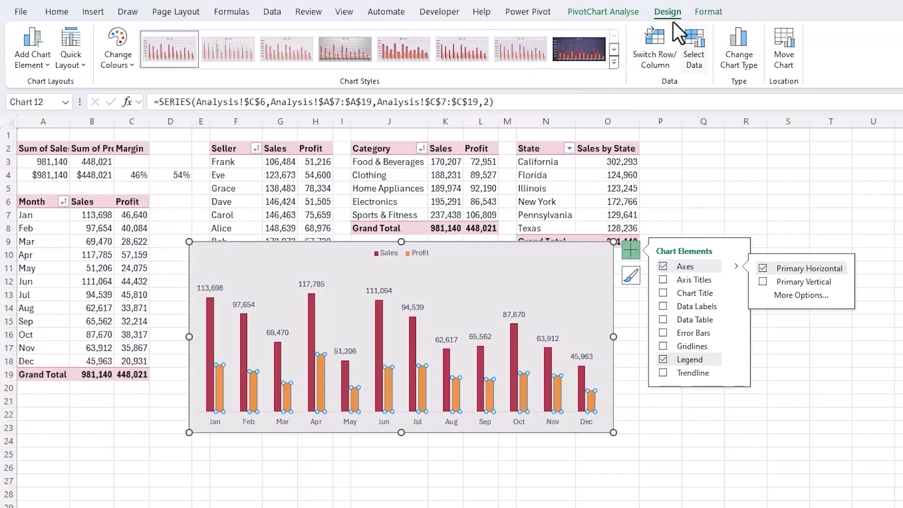
{"action": "left_click", "coordinate": [718, 66]}
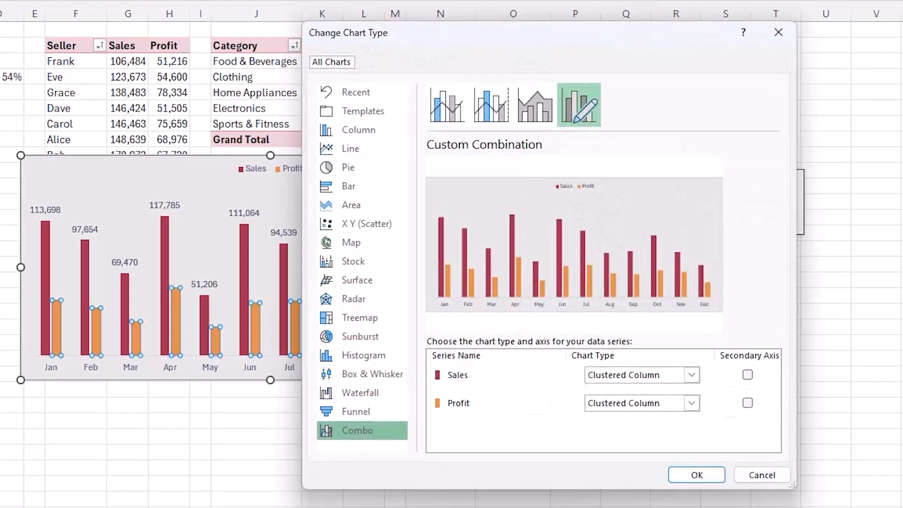
{"action": "left_click", "coordinate": [687, 400]}
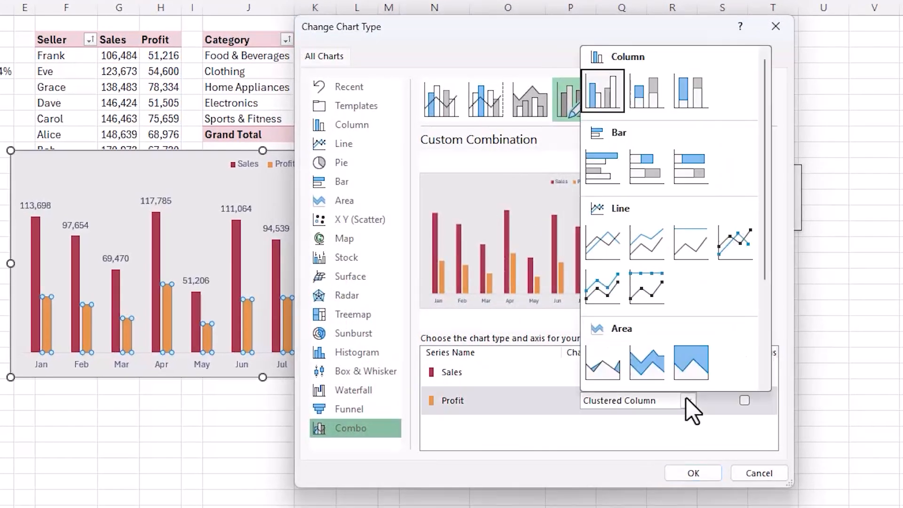
{"action": "left_click", "coordinate": [750, 248]}
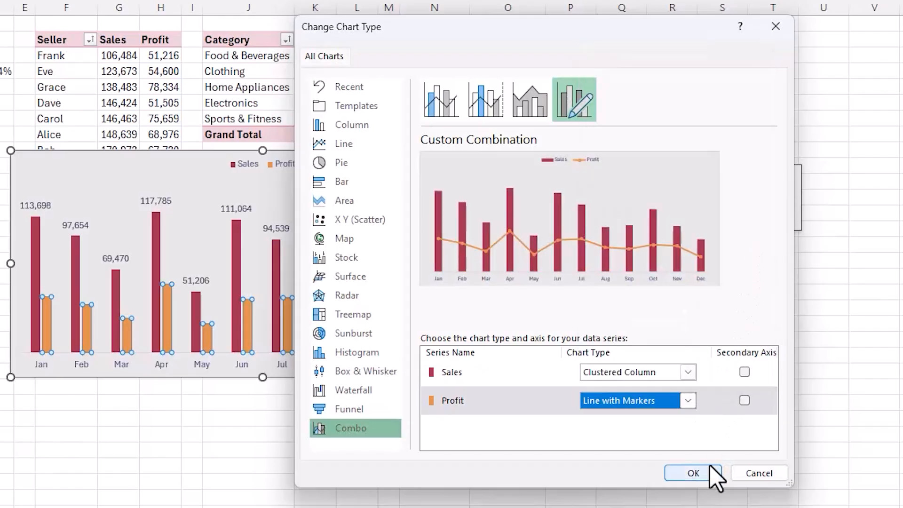
{"action": "left_click", "coordinate": [693, 472]}
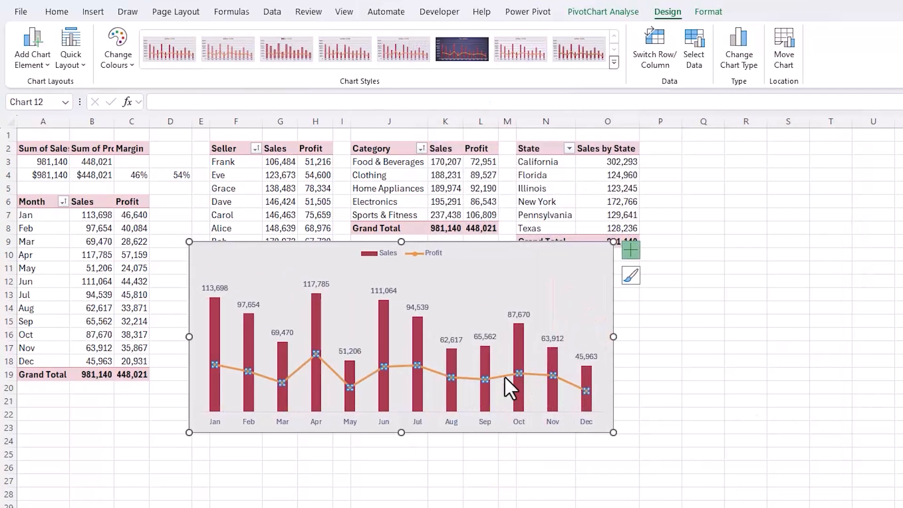
- Format the Profit series with No line so that only its markers are drawn
{"action": "key", "text": "ctrl+1"}
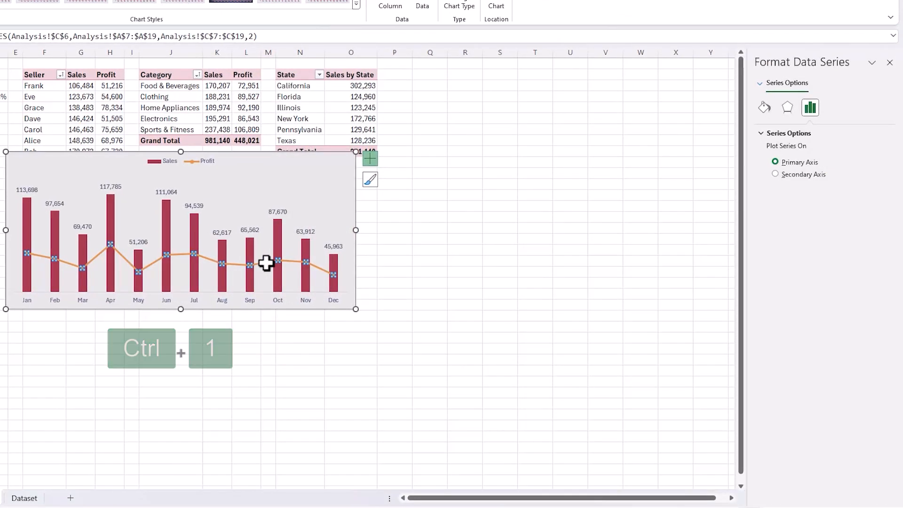
{"action": "left_click_drag", "start_coordinate": [798, 74], "coordinate": [461, 68]}
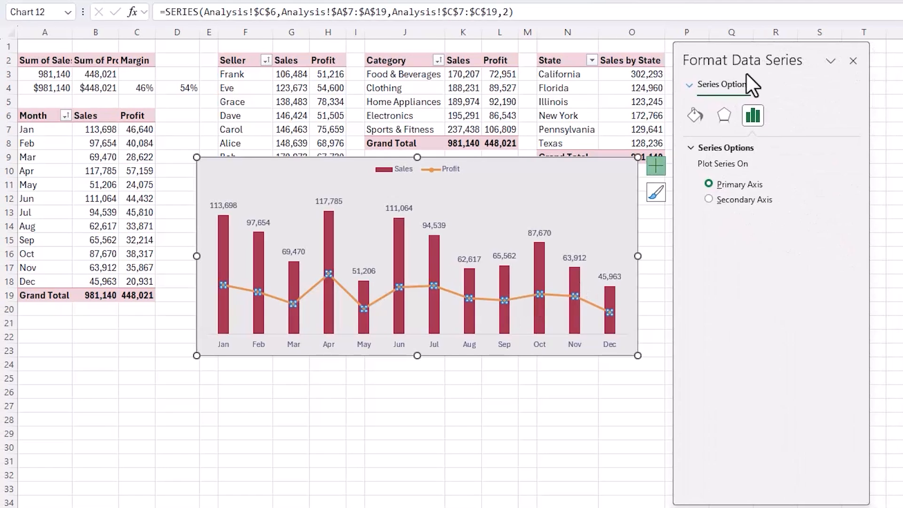
{"action": "left_click", "coordinate": [695, 116]}
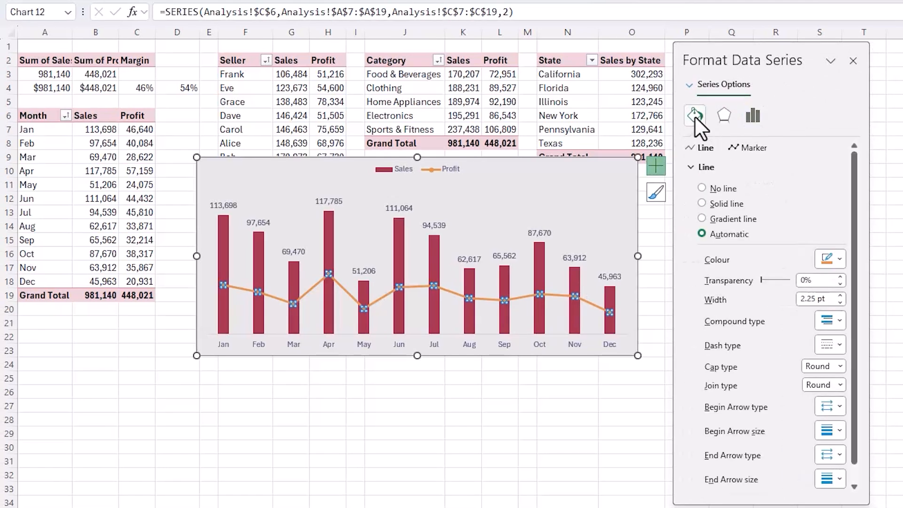
{"action": "left_click", "coordinate": [701, 189]}
- Give the Profit series built-in long-dash markers with a size of 16
{"action": "left_click", "coordinate": [742, 147]}
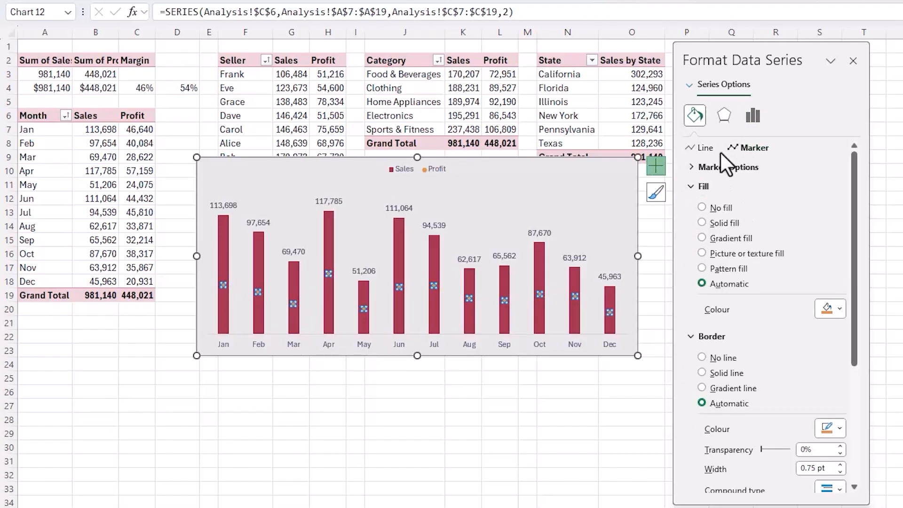
{"action": "left_click", "coordinate": [696, 167]}
{"action": "left_click", "coordinate": [701, 216]}
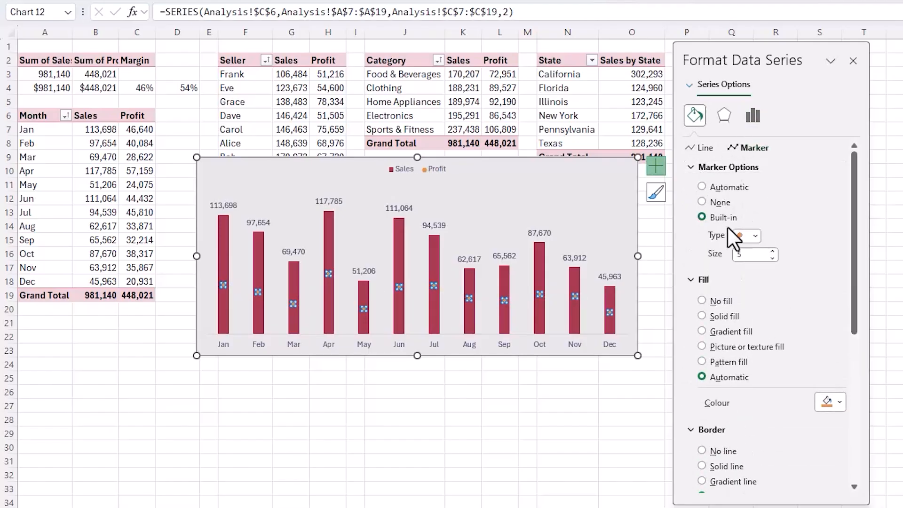
{"action": "left_click", "coordinate": [754, 236]}
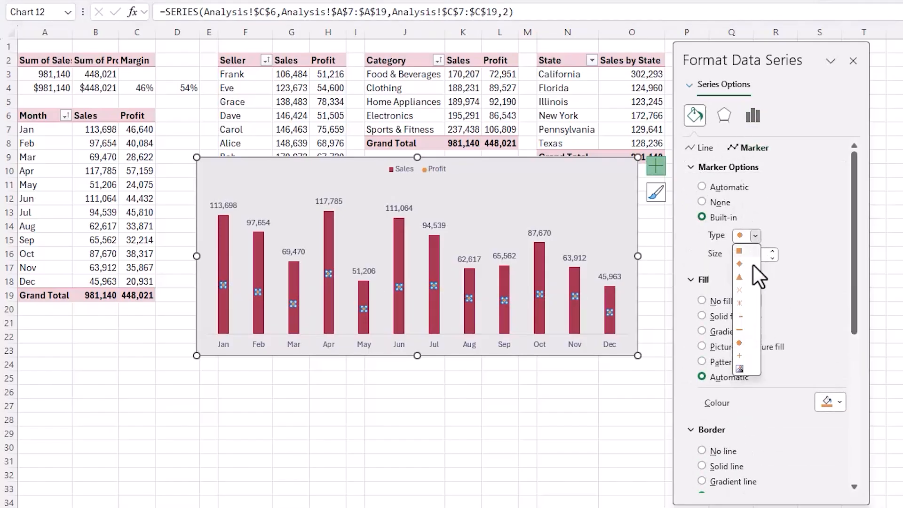
{"action": "left_click", "coordinate": [746, 329]}
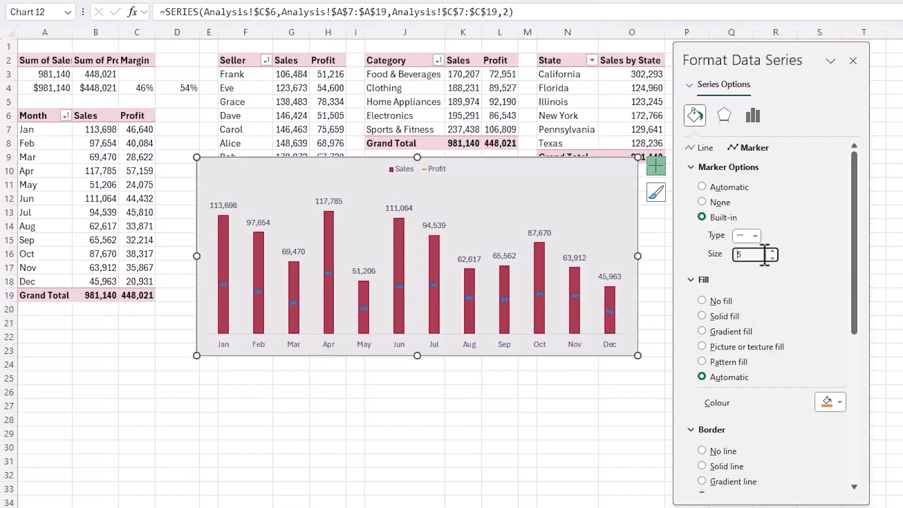
{"action": "key", "text": "Return"}
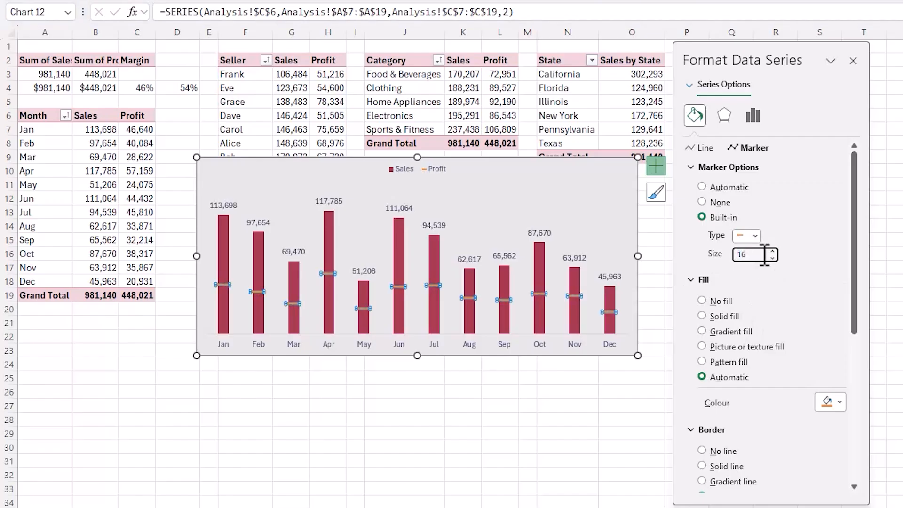
- Set the gap width of the Sales columns to 100%
{"action": "left_click", "coordinate": [576, 270]}
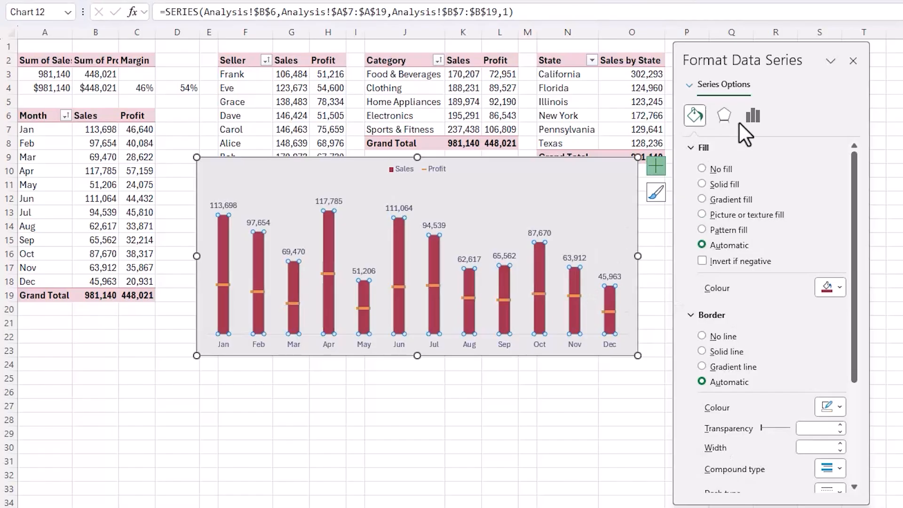
{"action": "left_click", "coordinate": [749, 115]}
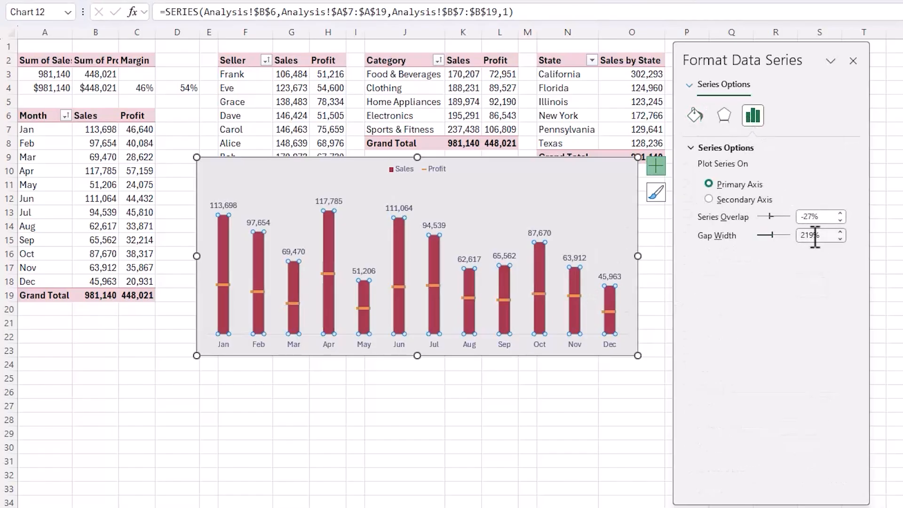
{"action": "left_click", "coordinate": [815, 235]}
{"action": "key", "text": "Return"}
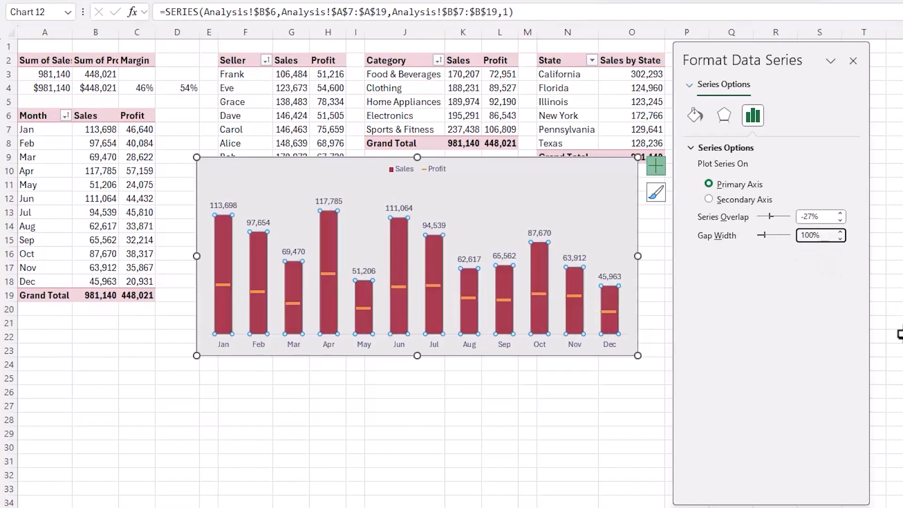
- Move the legend to the chart's top-right corner and increase its font size to 11
{"action": "left_click", "coordinate": [395, 176]}
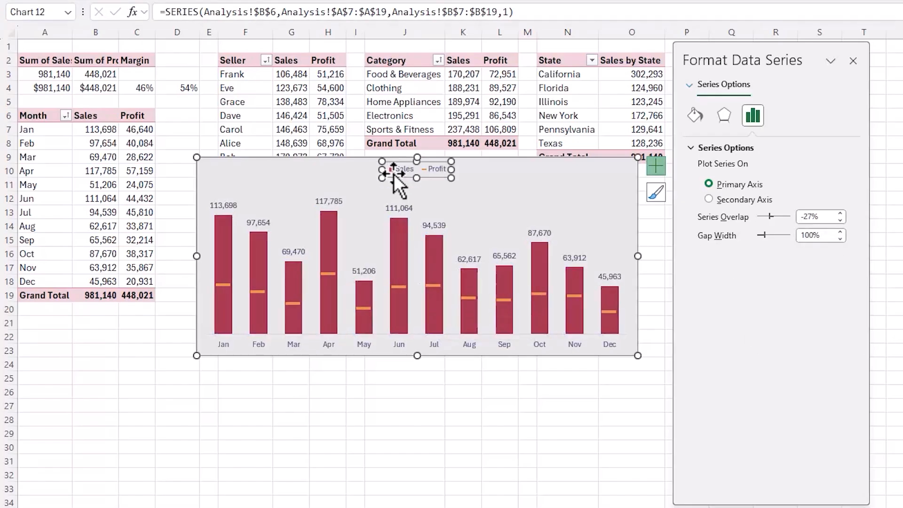
{"action": "left_click_drag", "start_coordinate": [408, 178], "coordinate": [583, 177]}
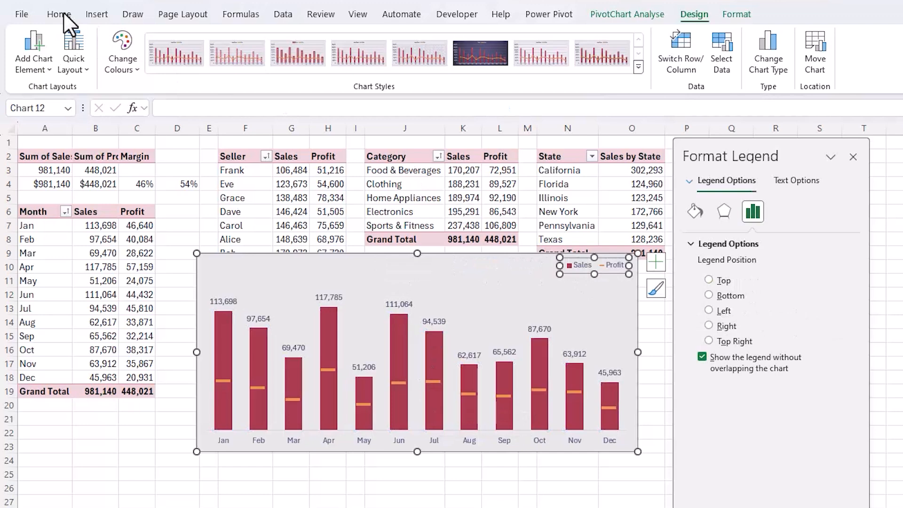
{"action": "left_click", "coordinate": [60, 14]}
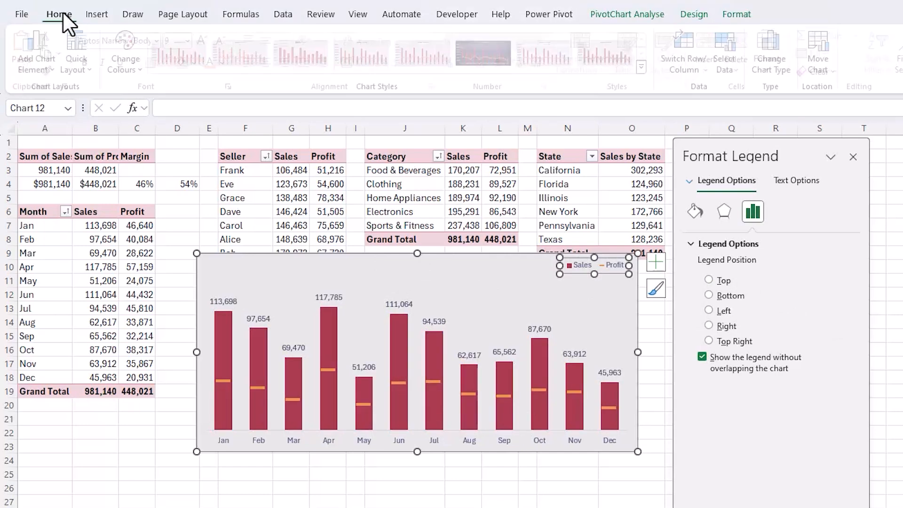
{"action": "left_click", "coordinate": [208, 41]}
{"action": "left_click", "coordinate": [208, 41]}
{"action": "left_click", "coordinate": [208, 40]}
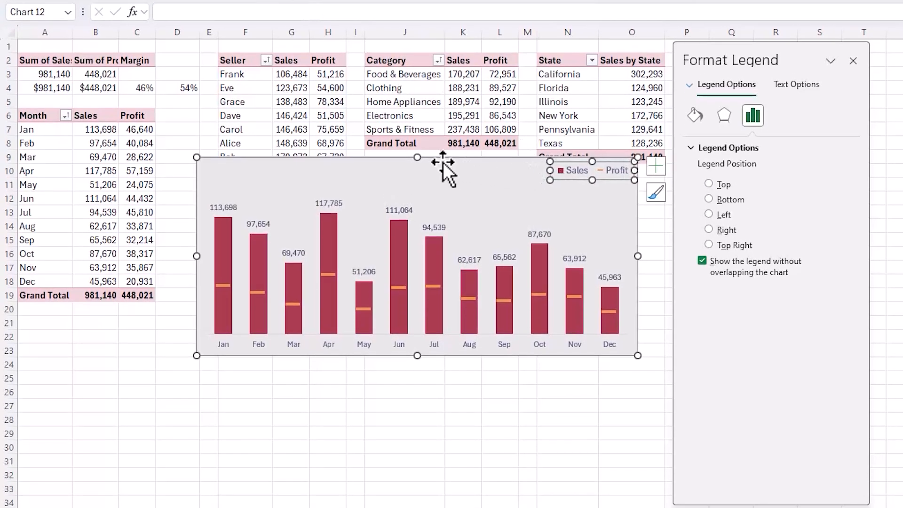
- Cut the monthly chart from the Analysis sheet, paste it below the KPIs on the dashboard, and make it wider and shorter
{"action": "left_click", "coordinate": [440, 258]}
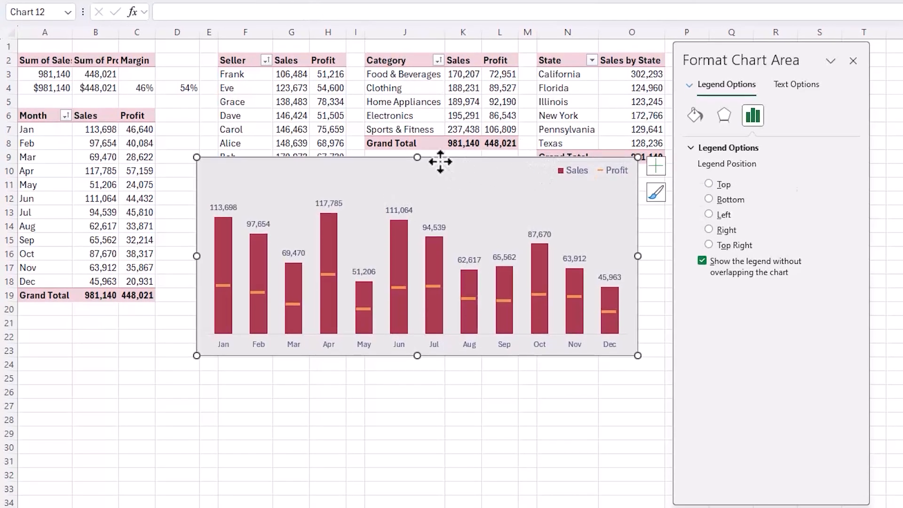
{"action": "key", "text": "ctrl+x"}
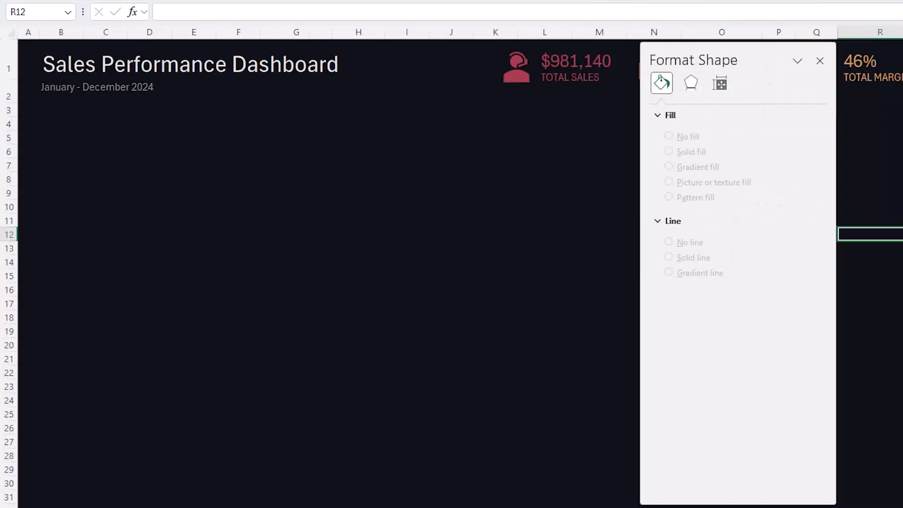
{"action": "left_click_drag", "start_coordinate": [761, 57], "coordinate": [902, 58]}
{"action": "key", "text": "ctrl+v"}
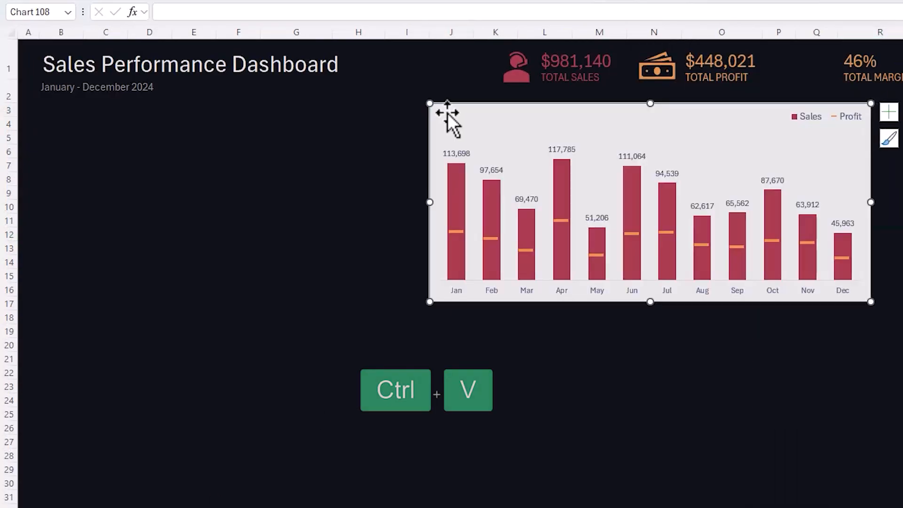
{"action": "left_click_drag", "start_coordinate": [782, 301], "coordinate": [800, 254]}
{"action": "left_click_drag", "start_coordinate": [341, 178], "coordinate": [261, 179]}
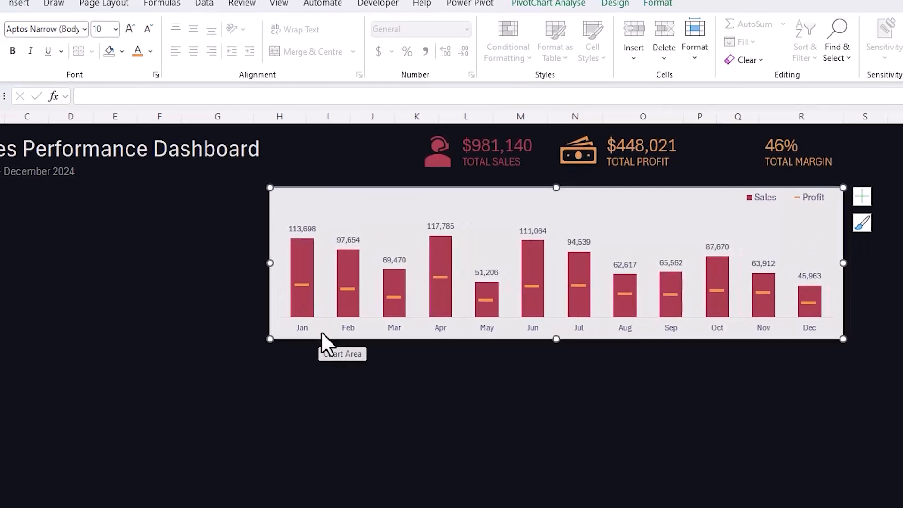
- Remove the background fill and the outline from the monthly Sales and Profit chart on the dashboard
{"action": "left_click", "coordinate": [647, 15]}
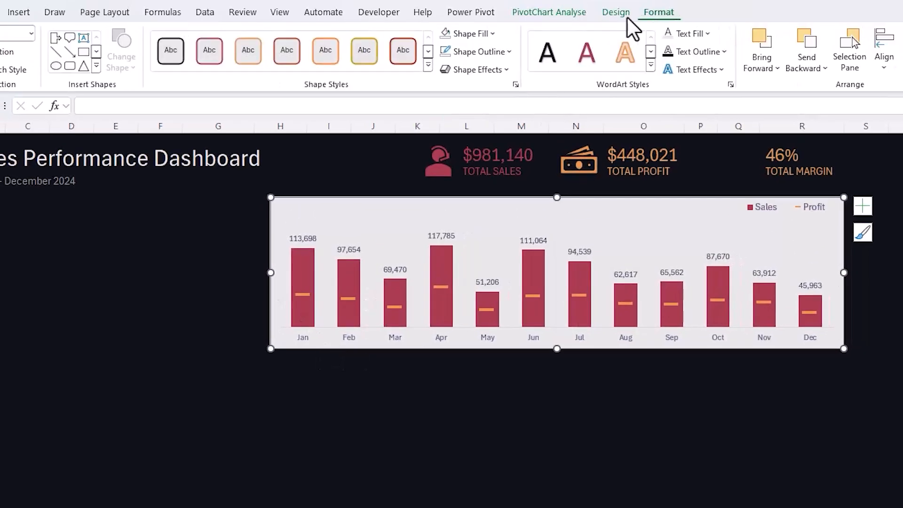
{"action": "left_click", "coordinate": [490, 30]}
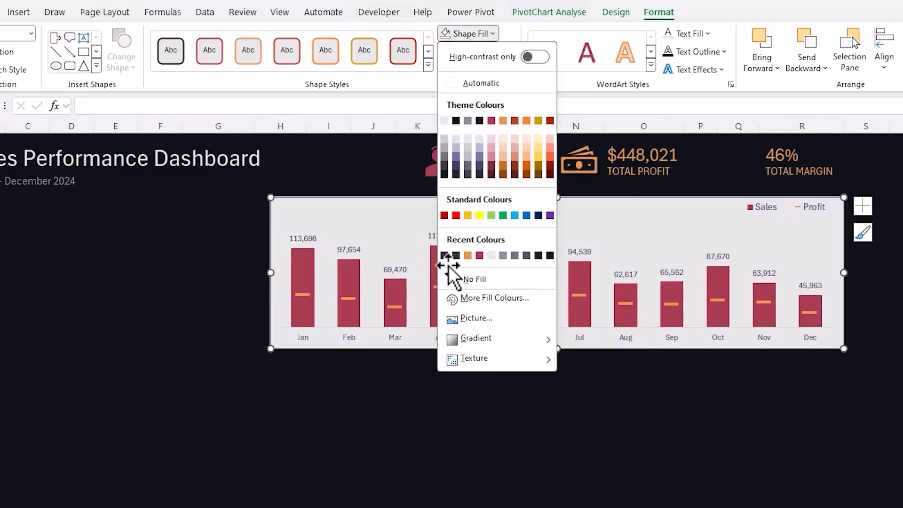
{"action": "left_click", "coordinate": [446, 280]}
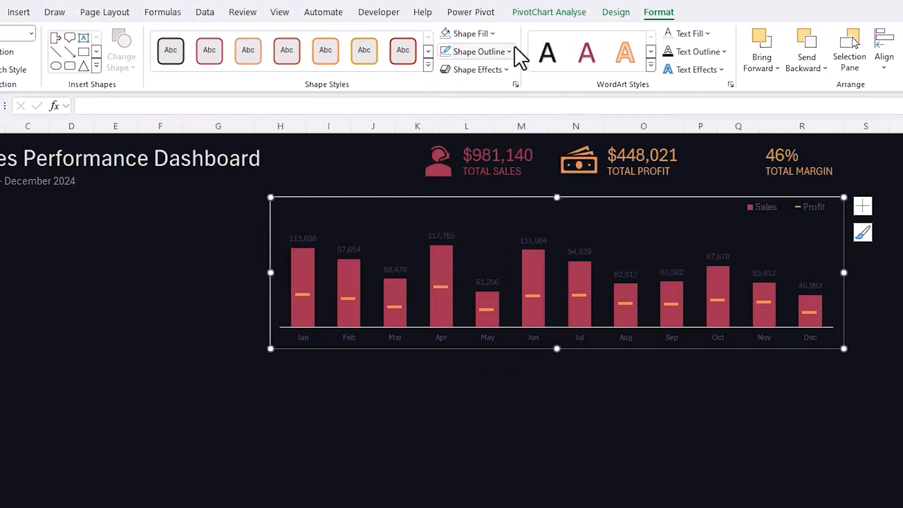
{"action": "left_click", "coordinate": [511, 52]}
{"action": "left_click", "coordinate": [448, 299]}
- Recolour the monthly chart's text to the off-white theme colour and its month axis labels to the grey theme colour
{"action": "left_click", "coordinate": [706, 34]}
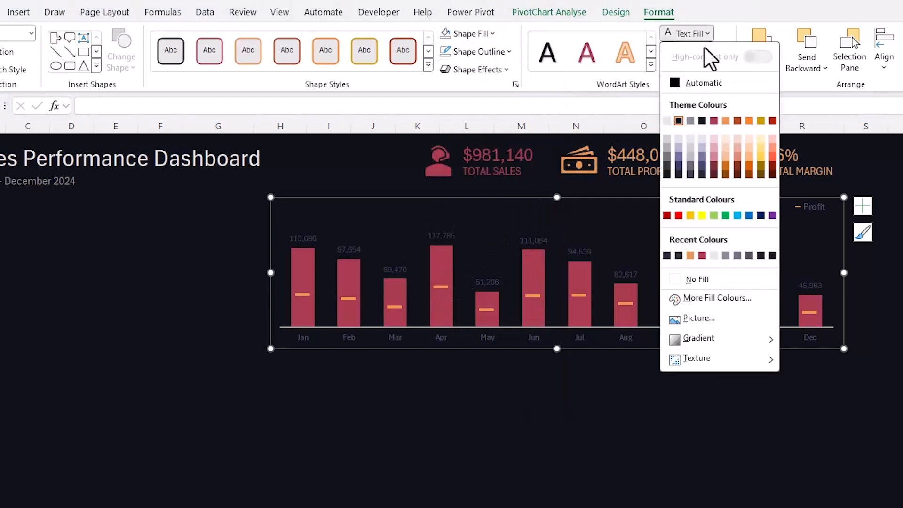
{"action": "left_click", "coordinate": [667, 120]}
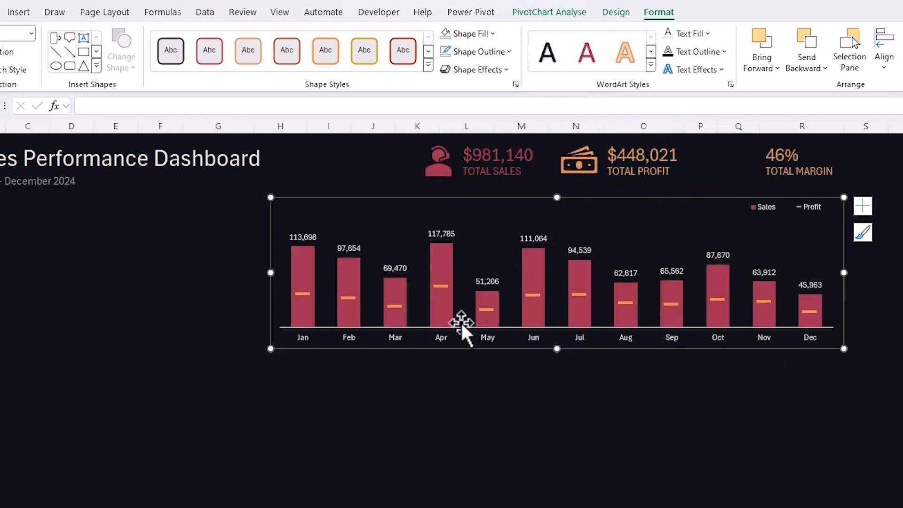
{"action": "left_click", "coordinate": [453, 333]}
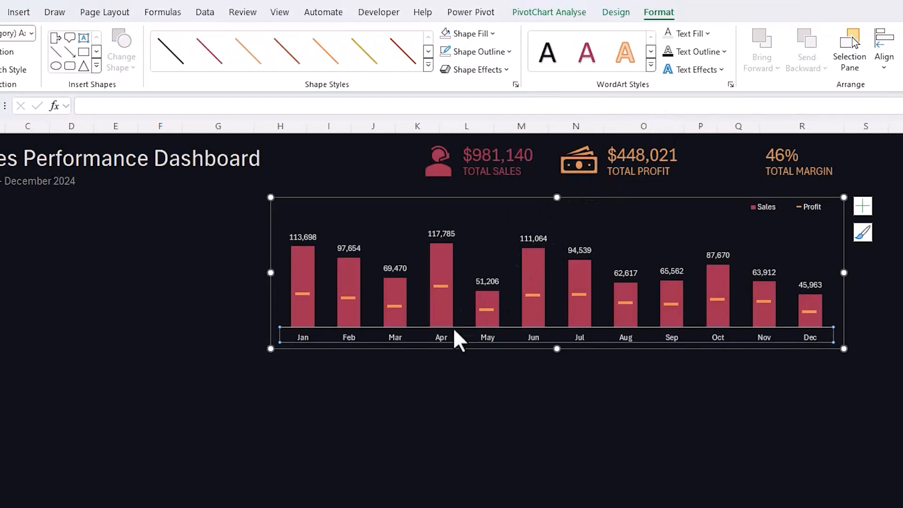
{"action": "left_click", "coordinate": [704, 35]}
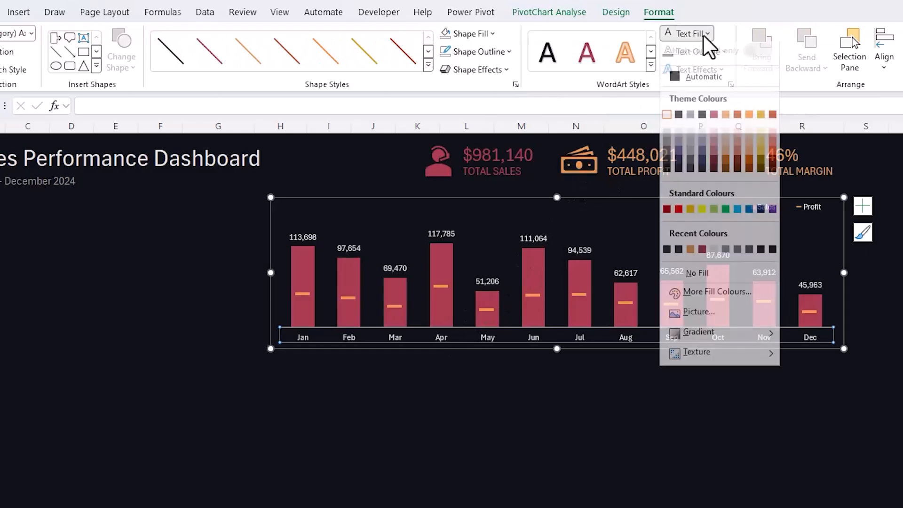
{"action": "left_click", "coordinate": [690, 120]}
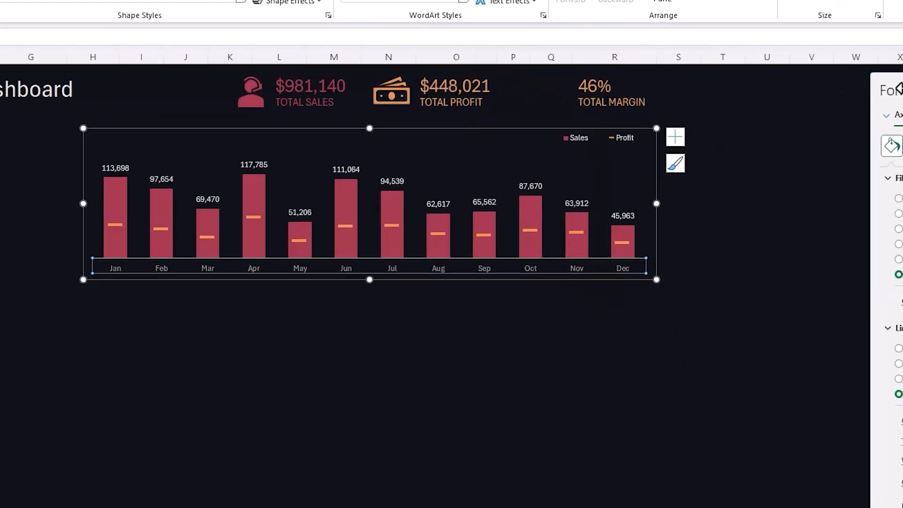
- Set the monthly chart's horizontal axis to No line and deselect the chart
{"action": "left_click_drag", "start_coordinate": [897, 61], "coordinate": [729, 59]}
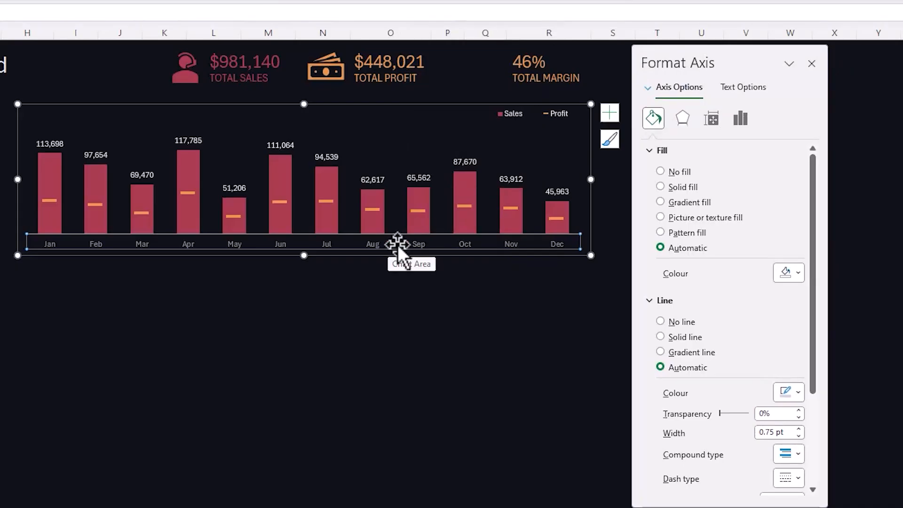
{"action": "left_click", "coordinate": [661, 321]}
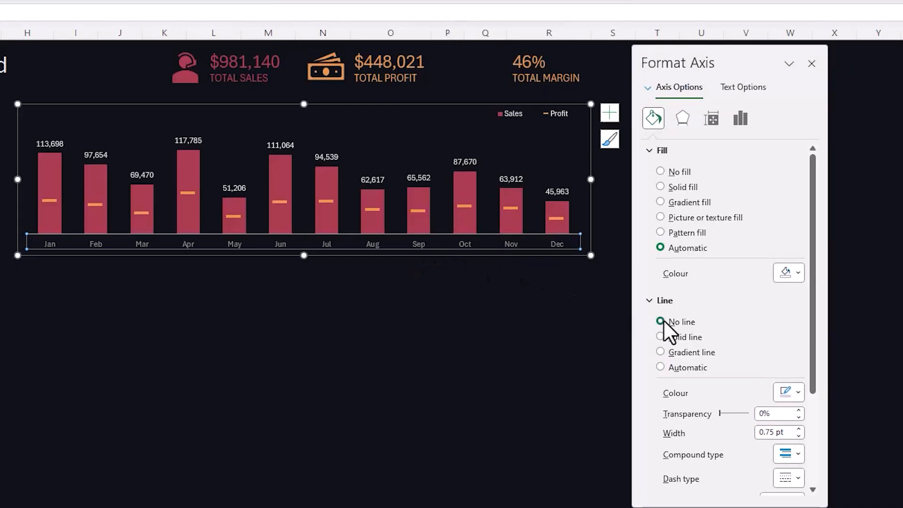
{"action": "left_click", "coordinate": [324, 288]}
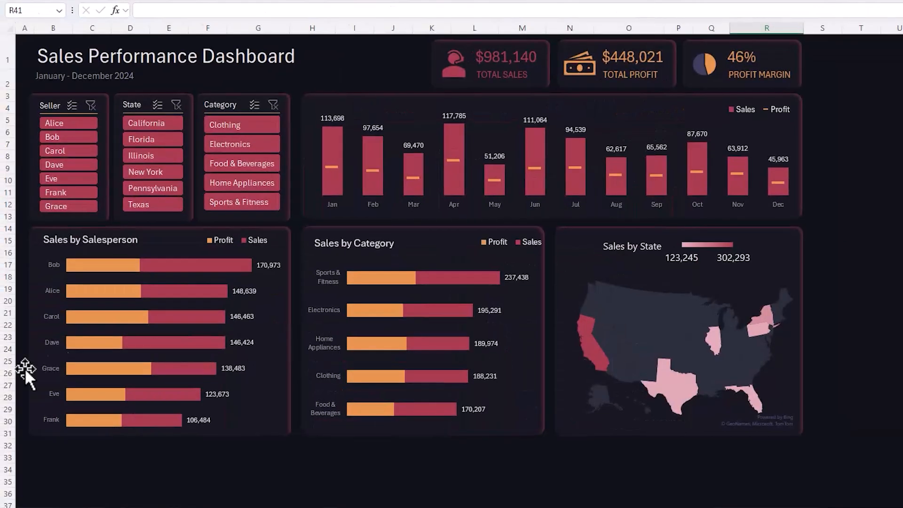
{"action": "left_click", "coordinate": [291, 264]}
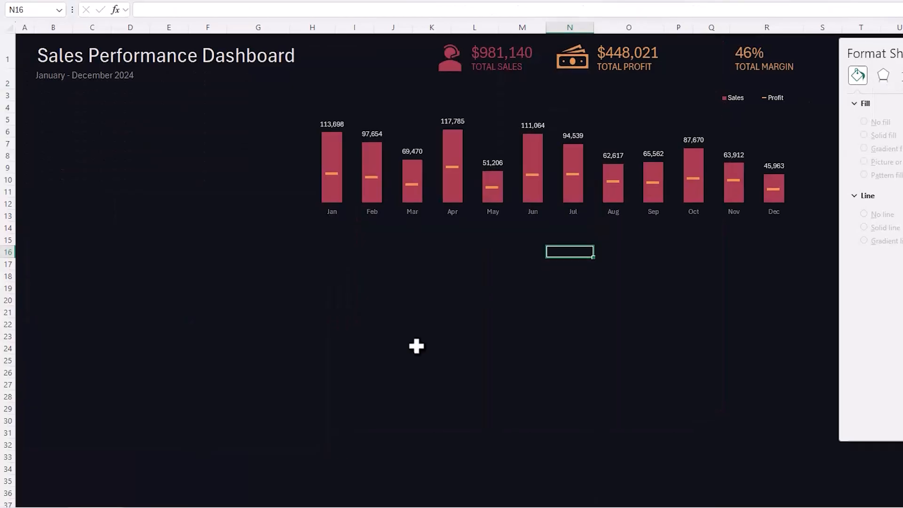
- Insert a 2-D clustered bar PivotChart from the Seller PivotTable on the Analysis sheet, place it below the table and hide all its field buttons
{"action": "left_click", "coordinate": [146, 497]}
{"action": "left_click", "coordinate": [215, 154]}
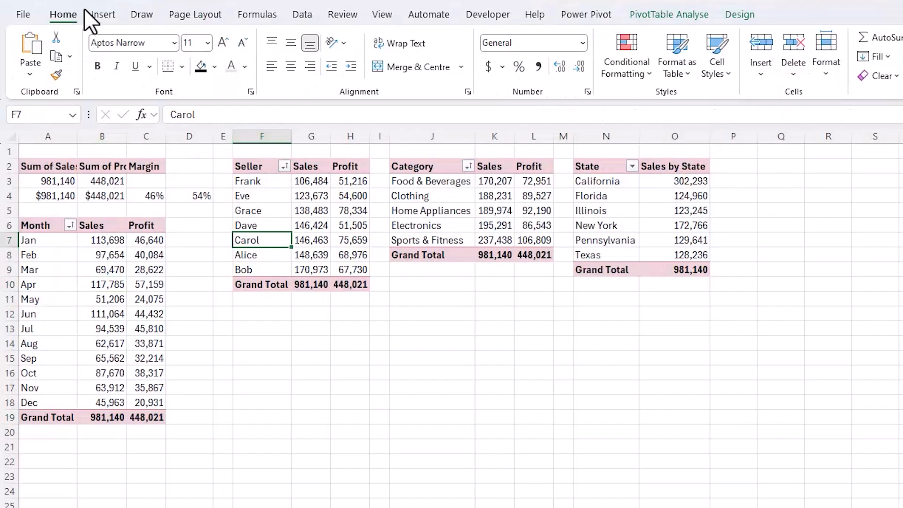
{"action": "left_click", "coordinate": [104, 13]}
{"action": "left_click", "coordinate": [472, 37]}
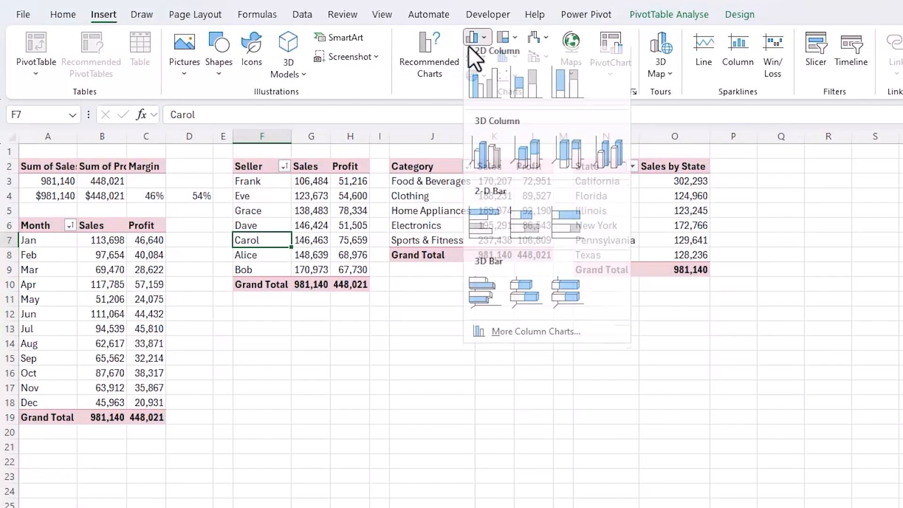
{"action": "left_click", "coordinate": [475, 221]}
{"action": "left_click_drag", "start_coordinate": [625, 336], "coordinate": [358, 237]}
{"action": "right_click", "coordinate": [326, 253]}
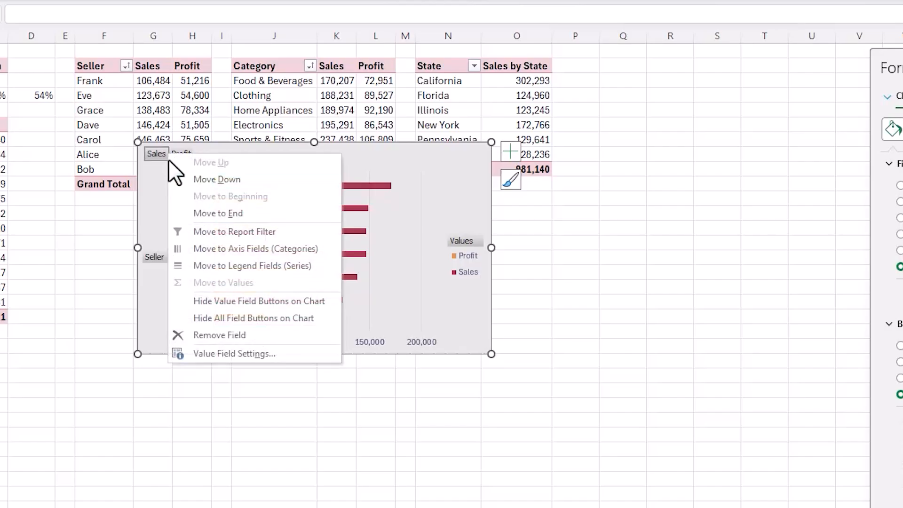
{"action": "left_click", "coordinate": [193, 318]}
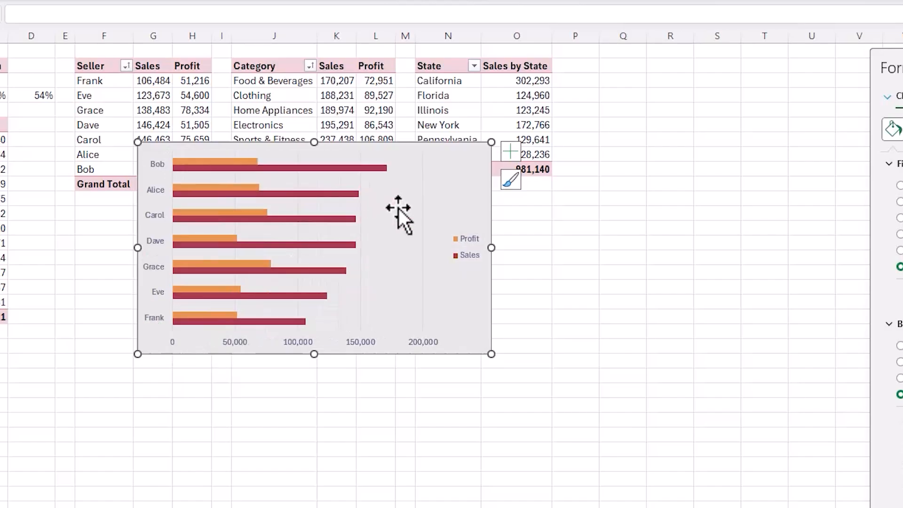
- Place the seller chart's legend at the top and add data labels to the Sales series only
{"action": "left_click", "coordinate": [510, 150]}
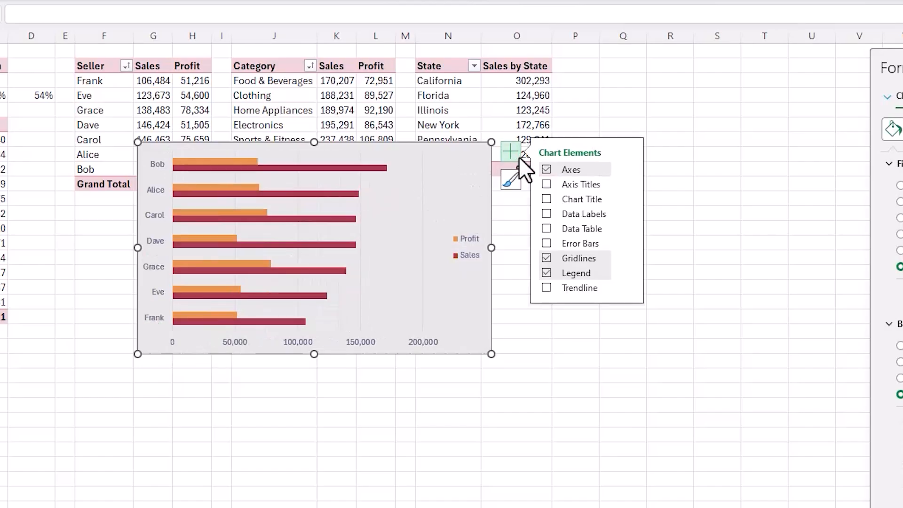
{"action": "left_click", "coordinate": [625, 272]}
{"action": "left_click", "coordinate": [661, 295]}
{"action": "left_click", "coordinate": [392, 187]}
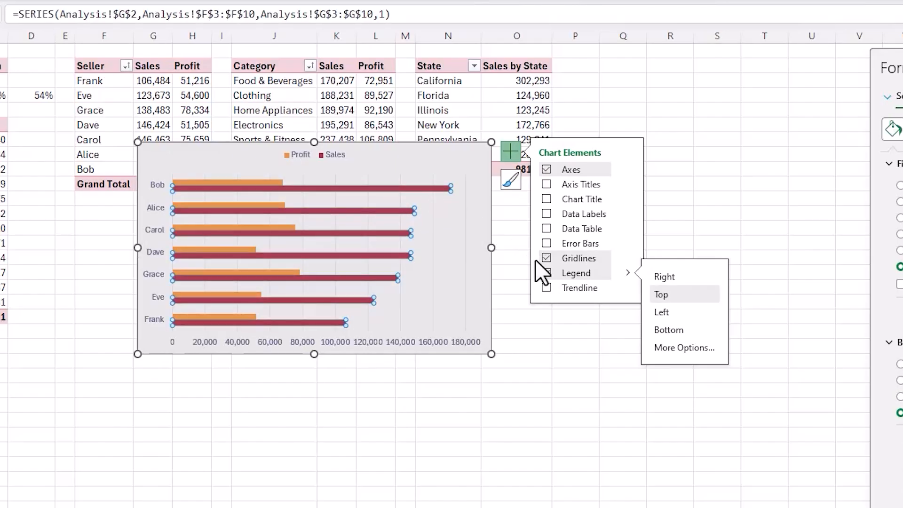
{"action": "left_click", "coordinate": [546, 213]}
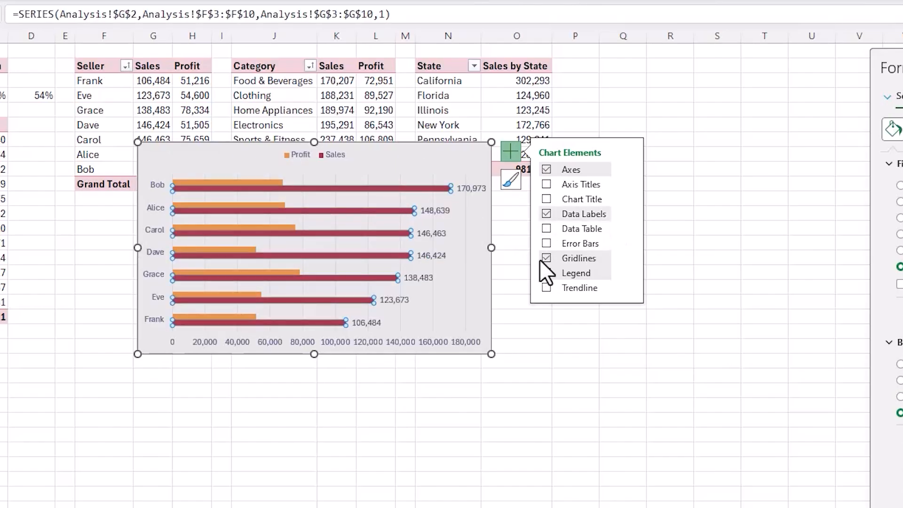
- Remove the gridlines and the primary horizontal axis from the seller chart
{"action": "left_click", "coordinate": [545, 257]}
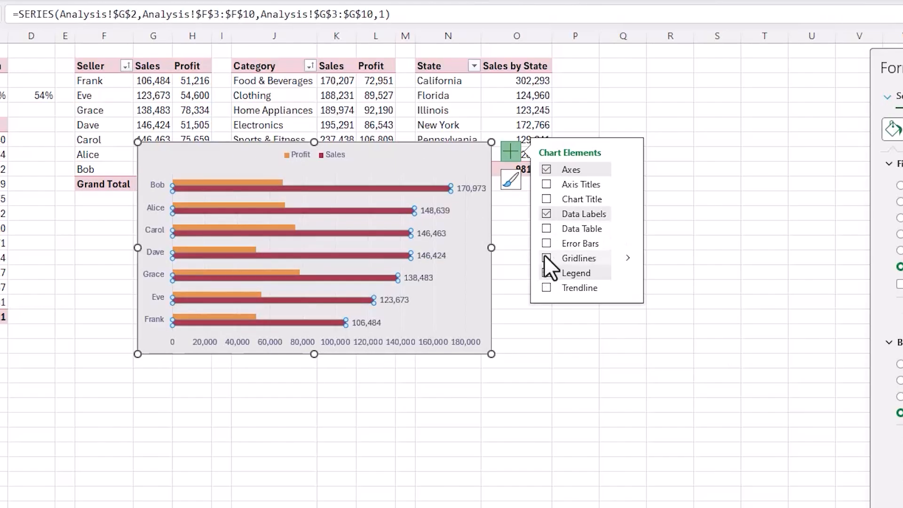
{"action": "left_click", "coordinate": [630, 168]}
{"action": "left_click", "coordinate": [656, 186]}
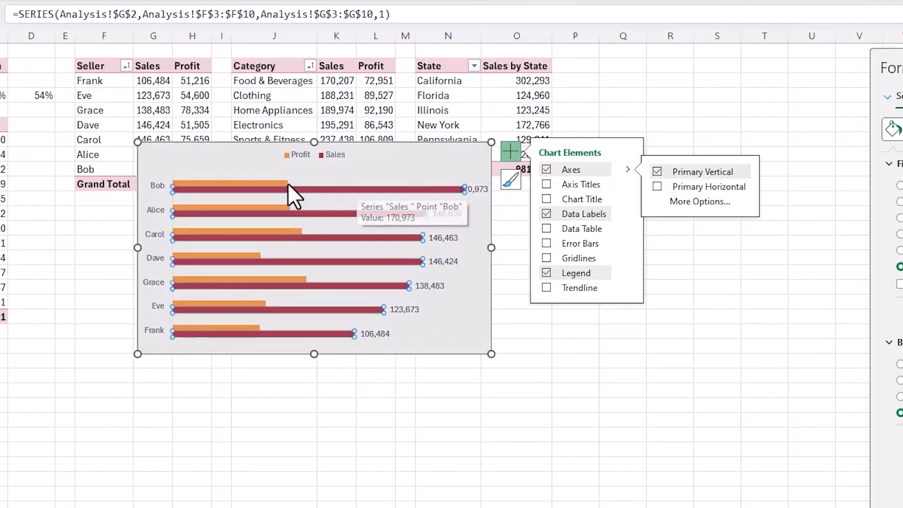
- Set the seller chart's series overlap to 100% and its gap width to 100%
{"action": "left_click_drag", "start_coordinate": [891, 68], "coordinate": [686, 81]}
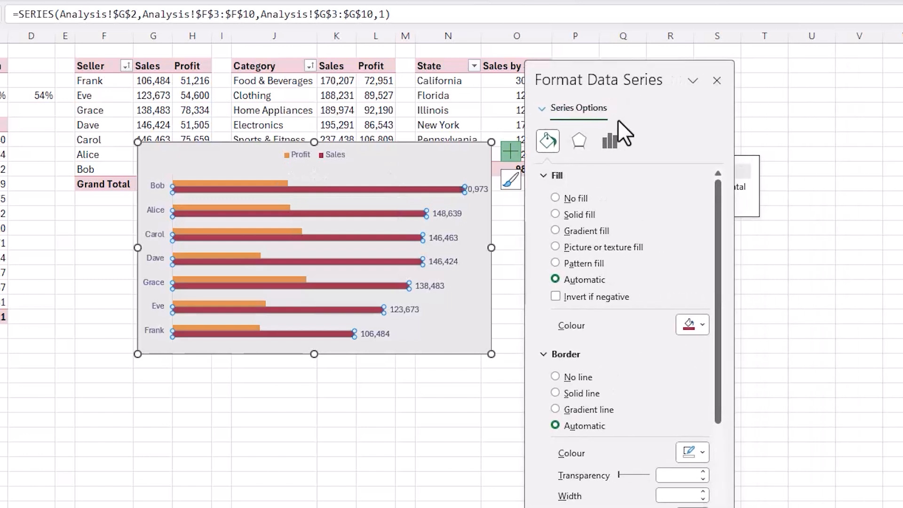
{"action": "left_click", "coordinate": [612, 143]}
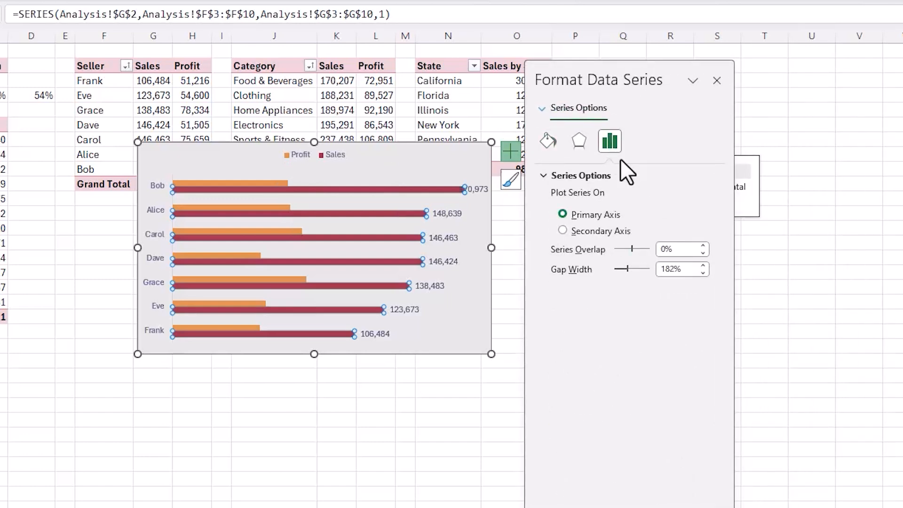
{"action": "type", "text": "10"}
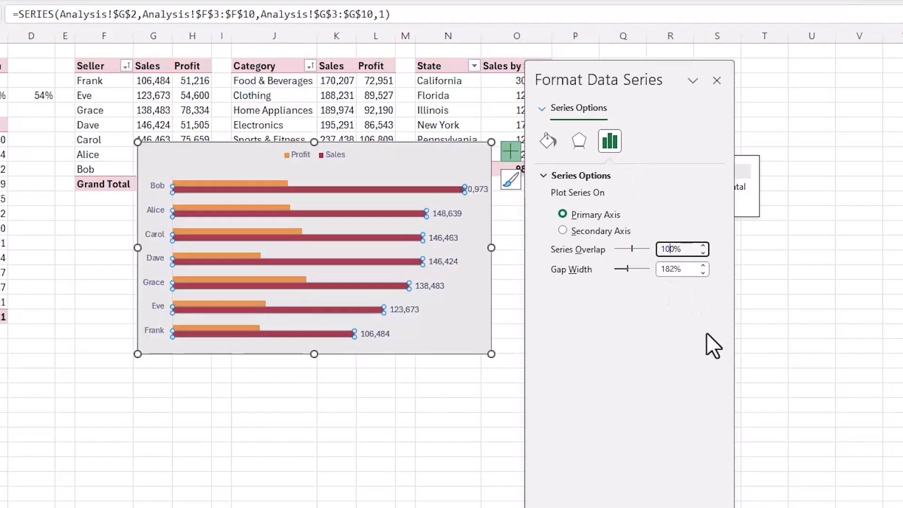
{"action": "key", "text": "Tab"}
{"action": "type", "text": "100"}
{"action": "key", "text": "Return"}
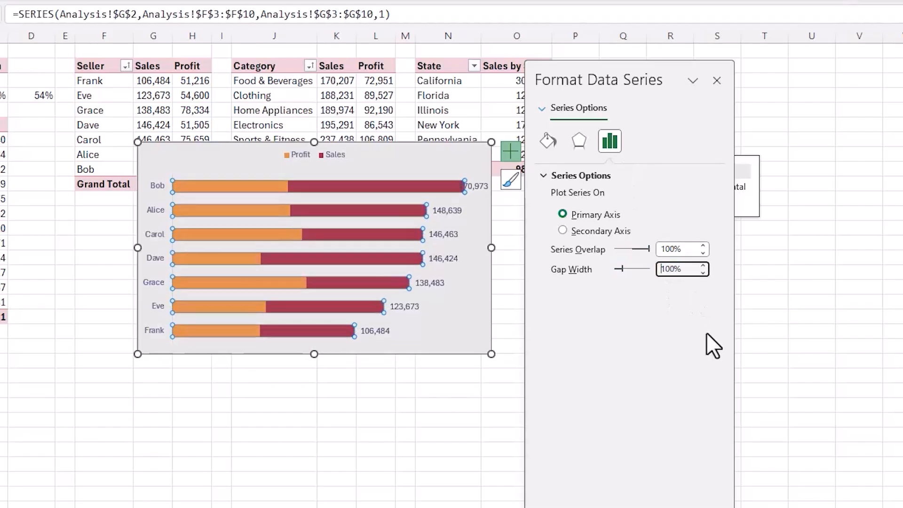
- Narrow the seller chart's plot area from both sides so the largest data label clears its bar
{"action": "left_click", "coordinate": [467, 257]}
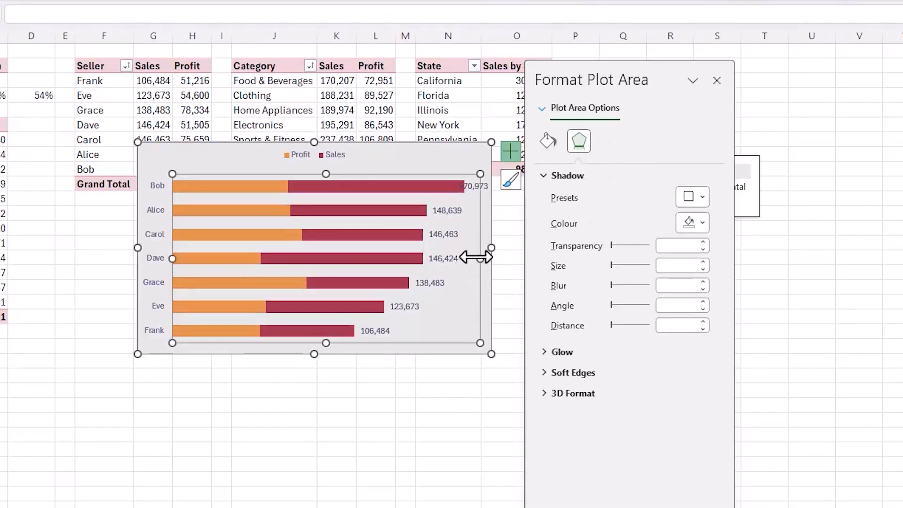
{"action": "left_click_drag", "start_coordinate": [452, 256], "coordinate": [453, 257]}
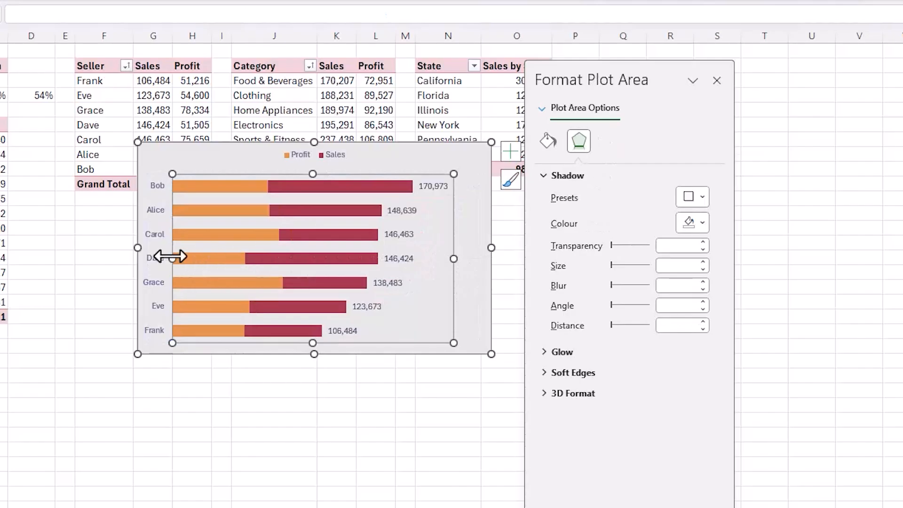
{"action": "left_click_drag", "start_coordinate": [179, 256], "coordinate": [179, 256]}
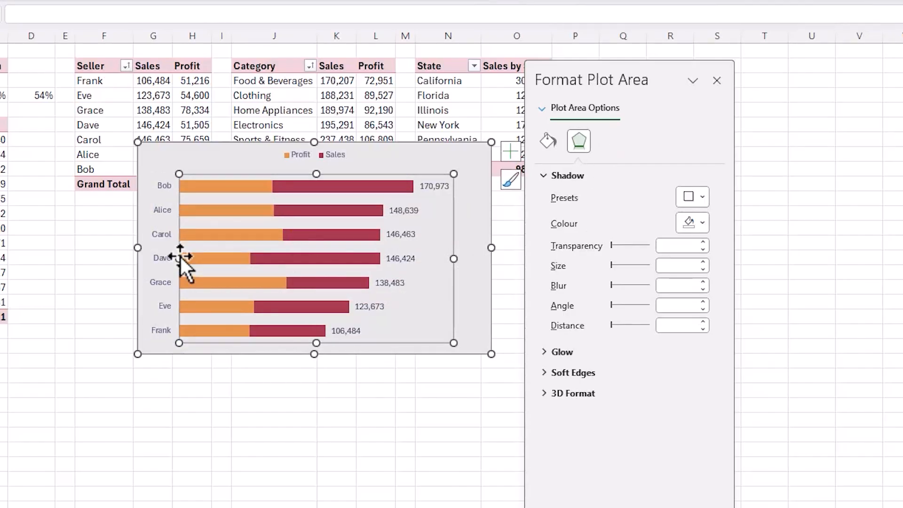
- Move the seller chart's legend to the chart's top-right corner and increase its font size
{"action": "left_click", "coordinate": [344, 161]}
{"action": "left_click_drag", "start_coordinate": [345, 161], "coordinate": [478, 161]}
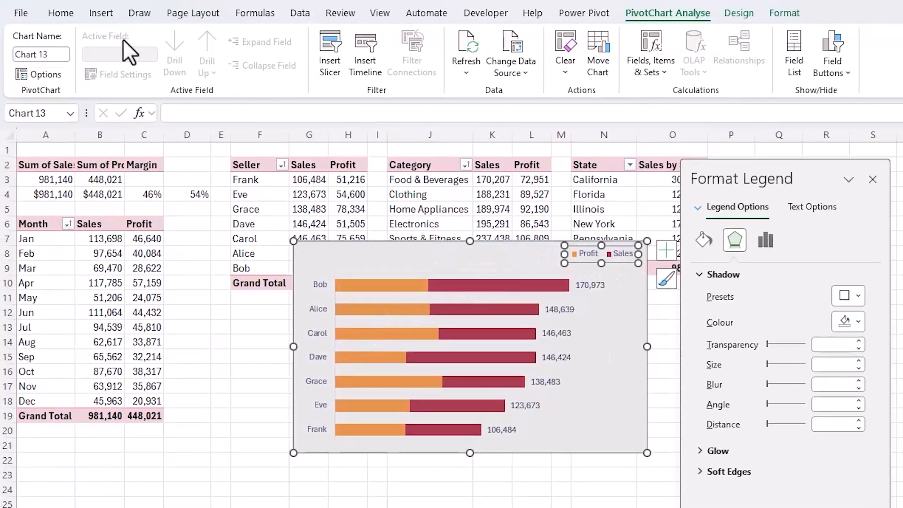
{"action": "left_click", "coordinate": [69, 15]}
{"action": "left_click", "coordinate": [220, 41]}
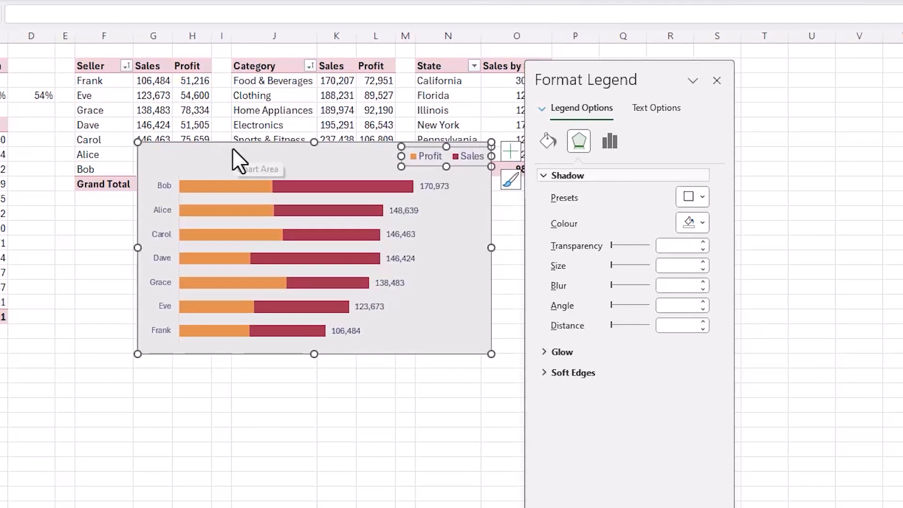
- Add a chart title reading "Sales by Salesperson" and position it in the chart's top-left corner
{"action": "left_click", "coordinate": [673, 252]}
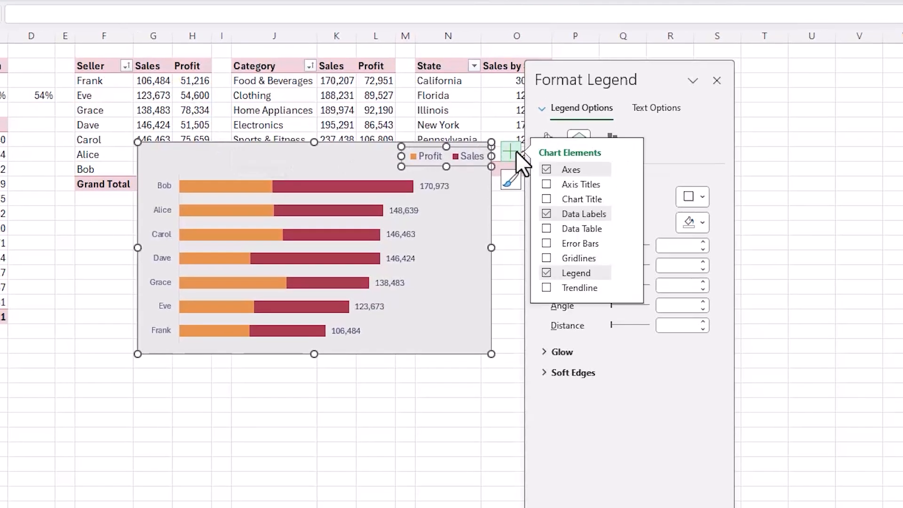
{"action": "left_click", "coordinate": [546, 198]}
{"action": "left_click_drag", "start_coordinate": [329, 166], "coordinate": [202, 163]}
{"action": "triple_click", "coordinate": [186, 158]}
{"action": "type", "text": "Sales by"}
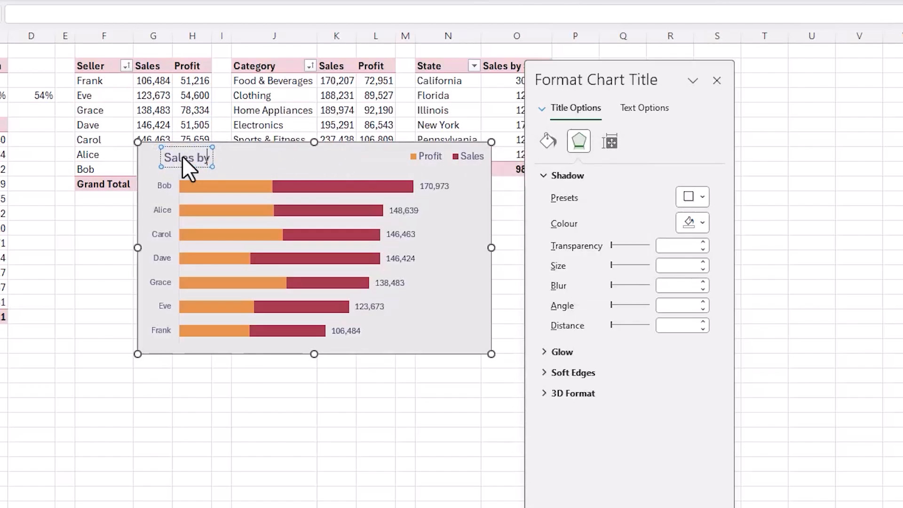
{"action": "type", "text": " Salesperson"}
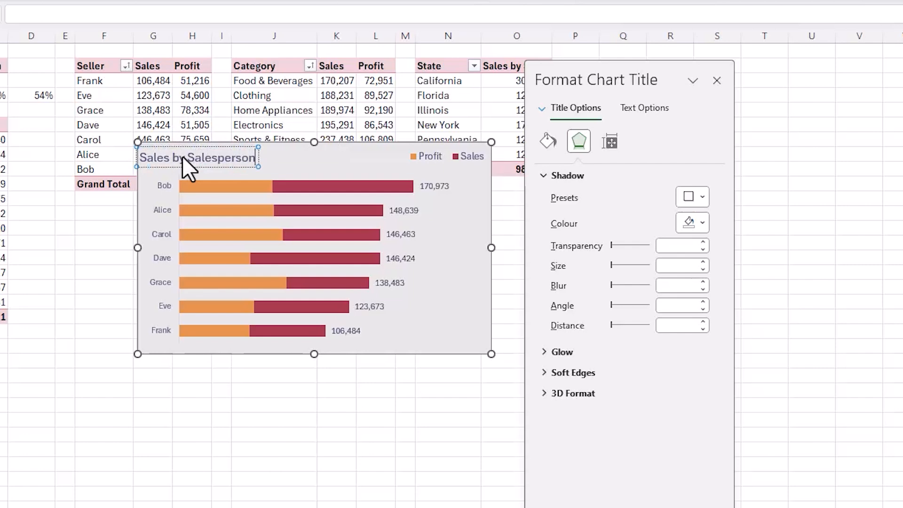
- Move the Sales by Salesperson chart from the Analysis sheet to cell B14 of the dashboard, making it narrower and taller
{"action": "left_click", "coordinate": [427, 342]}
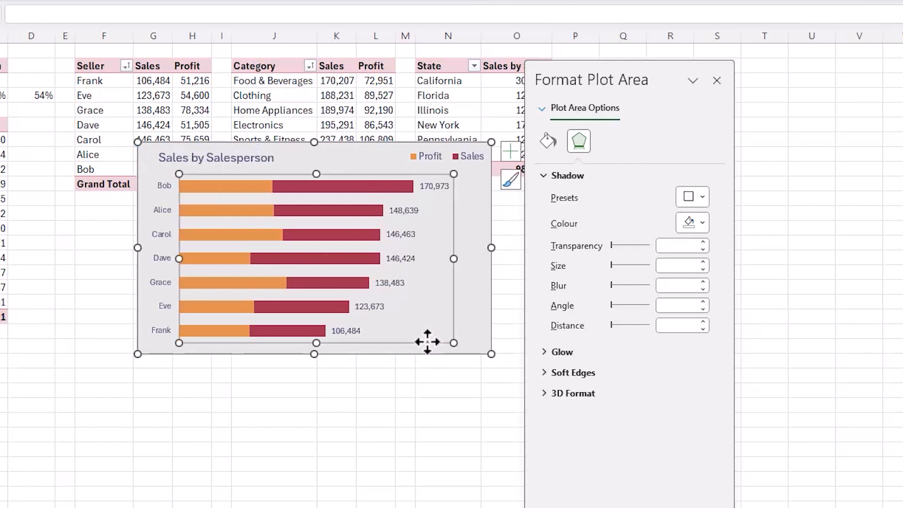
{"action": "left_click", "coordinate": [456, 351]}
{"action": "key", "text": "ctrl+x"}
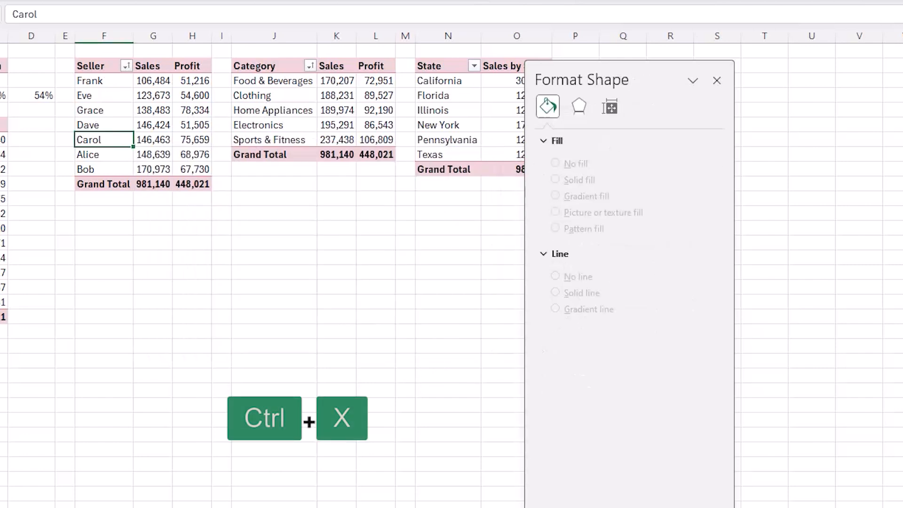
{"action": "key", "text": "ctrl+Page_Up"}
{"action": "left_click_drag", "start_coordinate": [61, 231], "coordinate": [46, 222]}
{"action": "key", "text": "ctrl+v"}
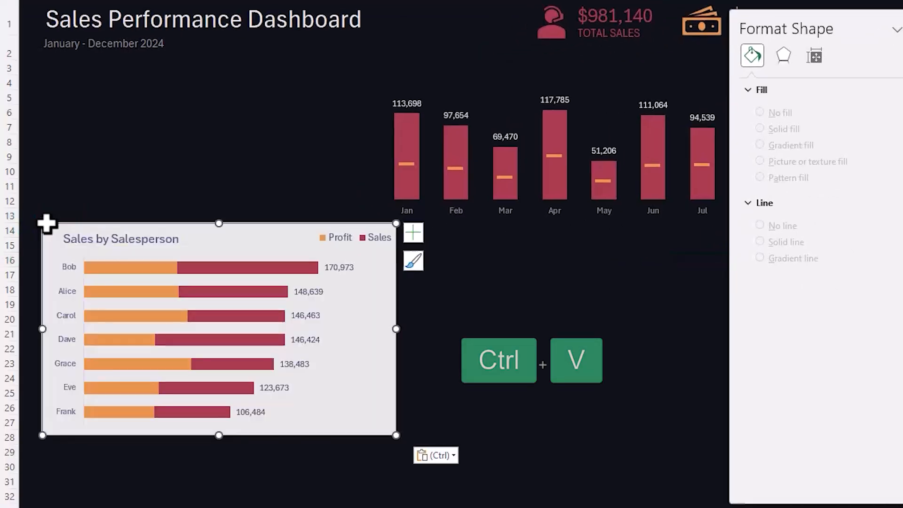
{"action": "left_click_drag", "start_coordinate": [396, 432], "coordinate": [354, 488]}
{"action": "key", "text": "alt"}
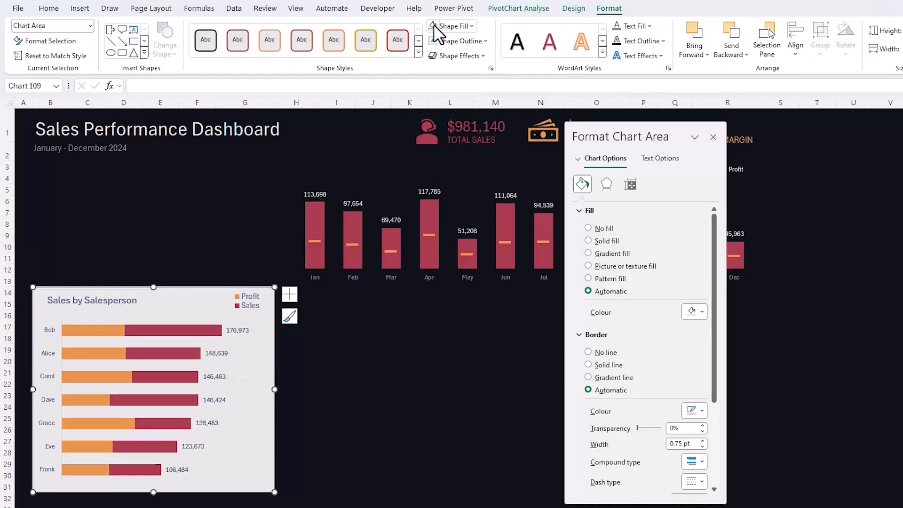
- Remove the salesperson chart's fill and outline and set all its text to the white theme colour
{"action": "left_click", "coordinate": [434, 27]}
{"action": "left_click", "coordinate": [430, 42]}
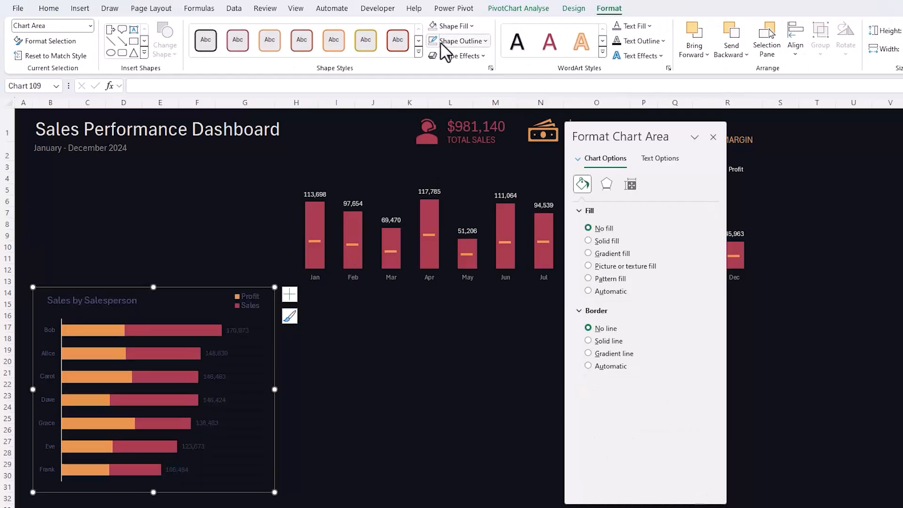
{"action": "left_click", "coordinate": [649, 27]}
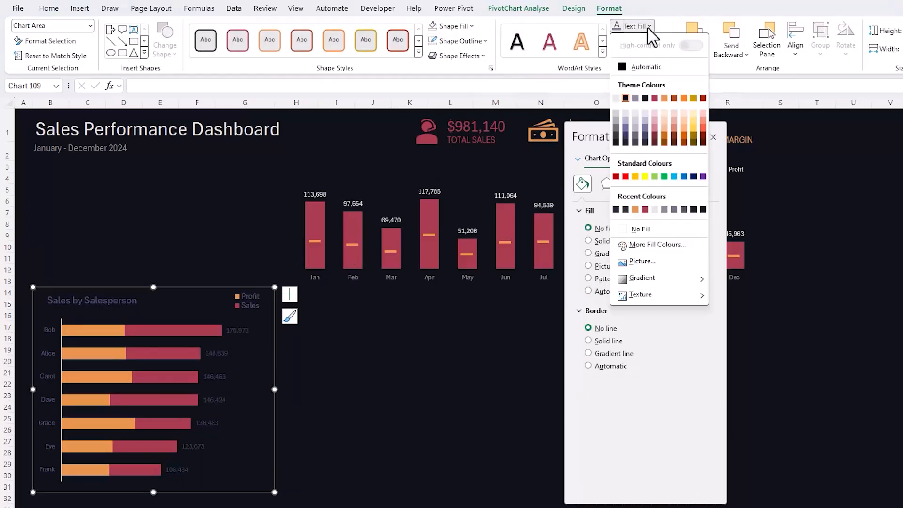
{"action": "left_click", "coordinate": [621, 95]}
- Set the salesperson chart's vertical axis labels to the grey theme colour and remove the axis line
{"action": "left_click", "coordinate": [51, 339]}
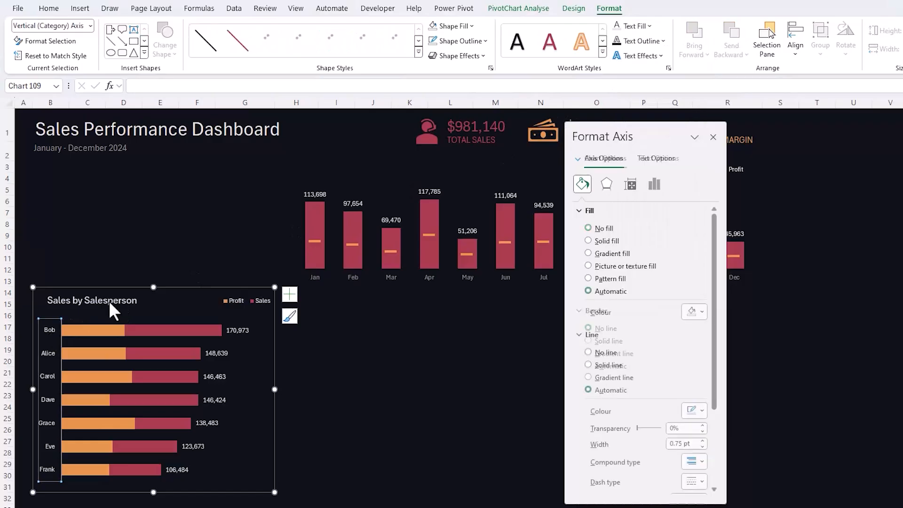
{"action": "left_click", "coordinate": [648, 26]}
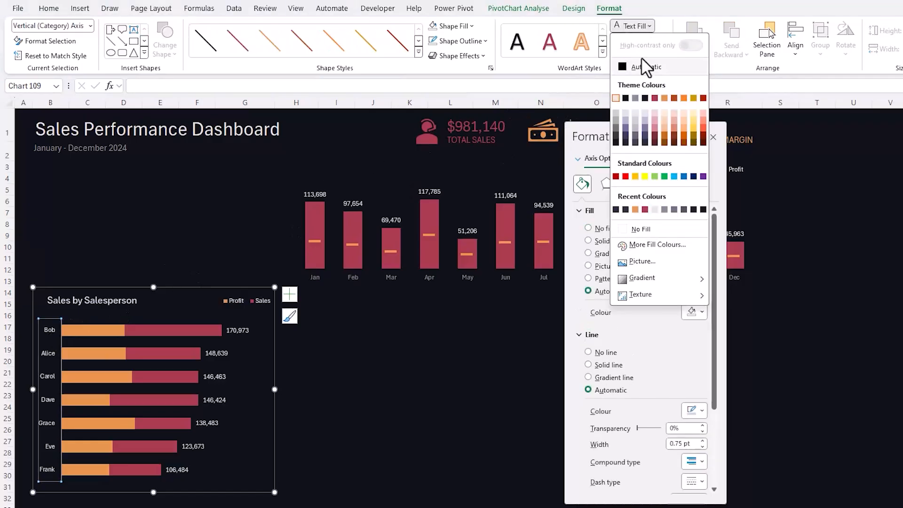
{"action": "left_click", "coordinate": [632, 95]}
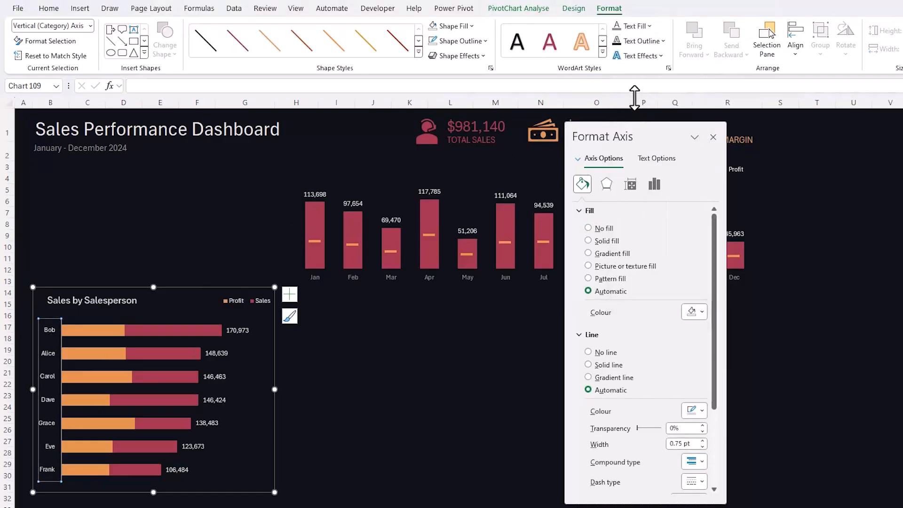
{"action": "left_click", "coordinate": [589, 353]}
{"action": "left_click", "coordinate": [318, 364]}
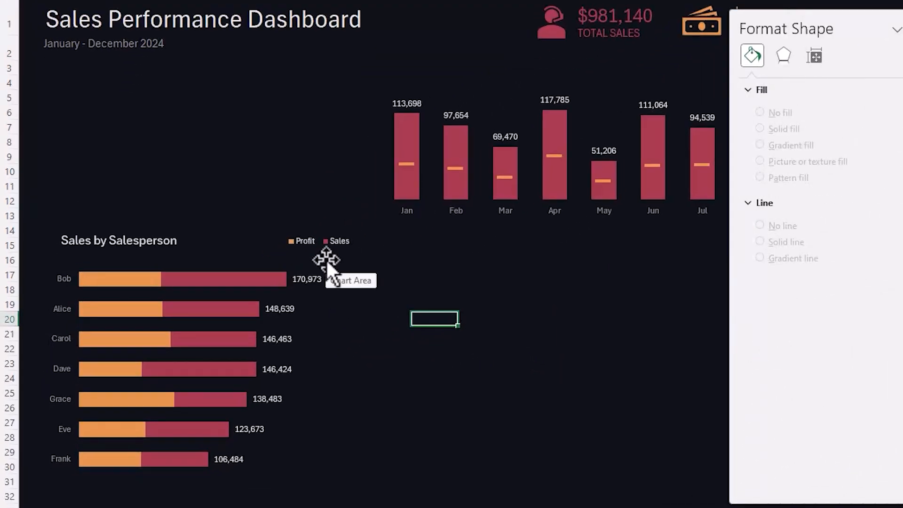
- Insert a clustered bar PivotChart from the Category PivotTable on the Analysis sheet and hide all its field buttons
{"action": "key", "text": "ctrl+Page_Up"}
{"action": "left_click", "coordinate": [468, 74]}
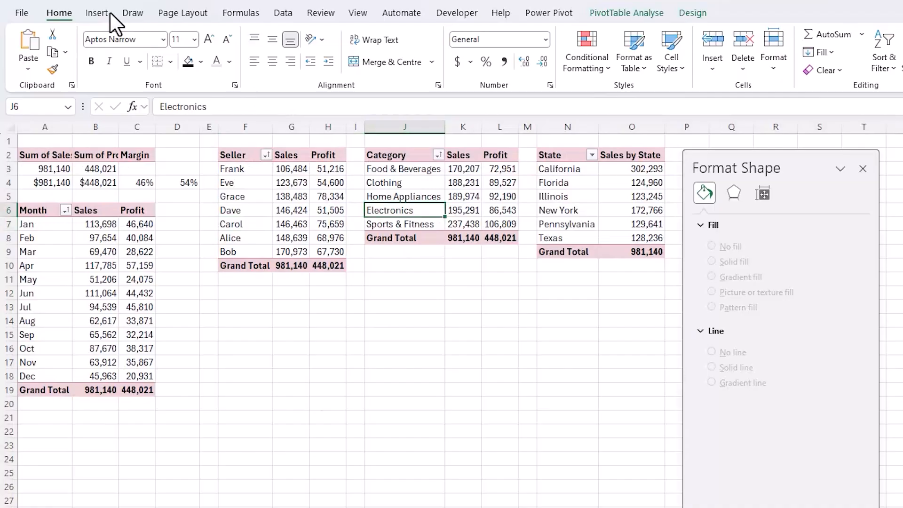
{"action": "left_click", "coordinate": [109, 13]}
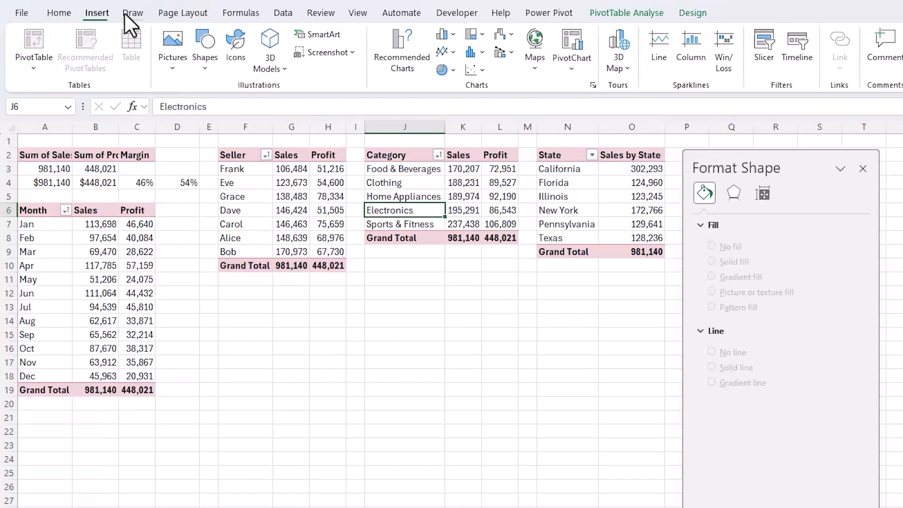
{"action": "left_click", "coordinate": [445, 36]}
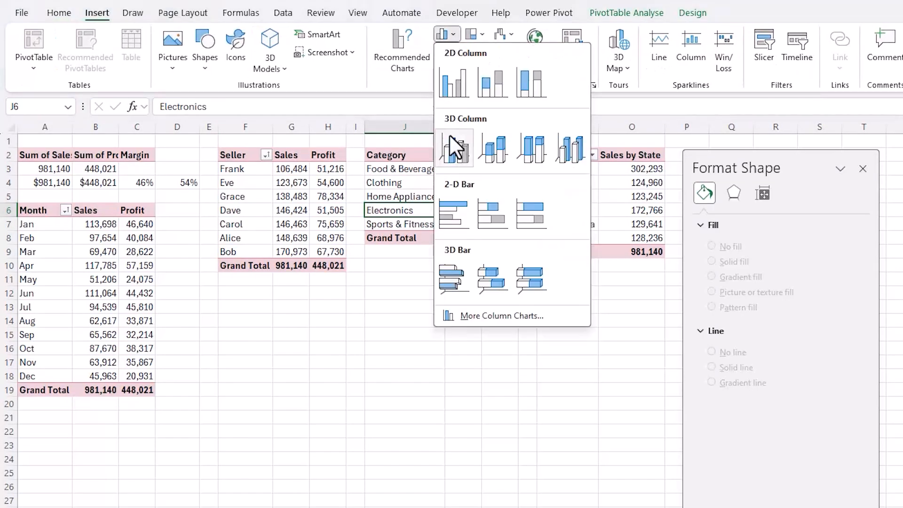
{"action": "left_click", "coordinate": [460, 208]}
{"action": "left_click_drag", "start_coordinate": [559, 312], "coordinate": [312, 194]}
{"action": "right_click", "coordinate": [277, 197]}
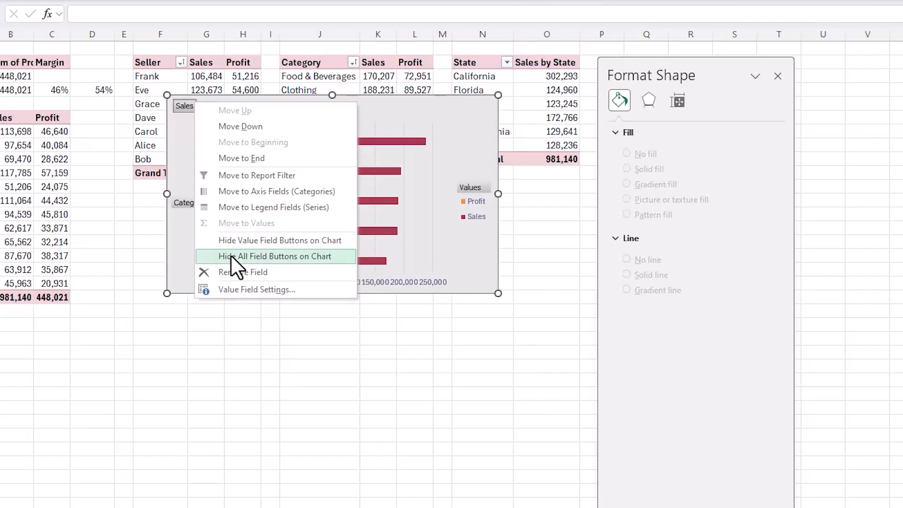
{"action": "left_click", "coordinate": [231, 256]}
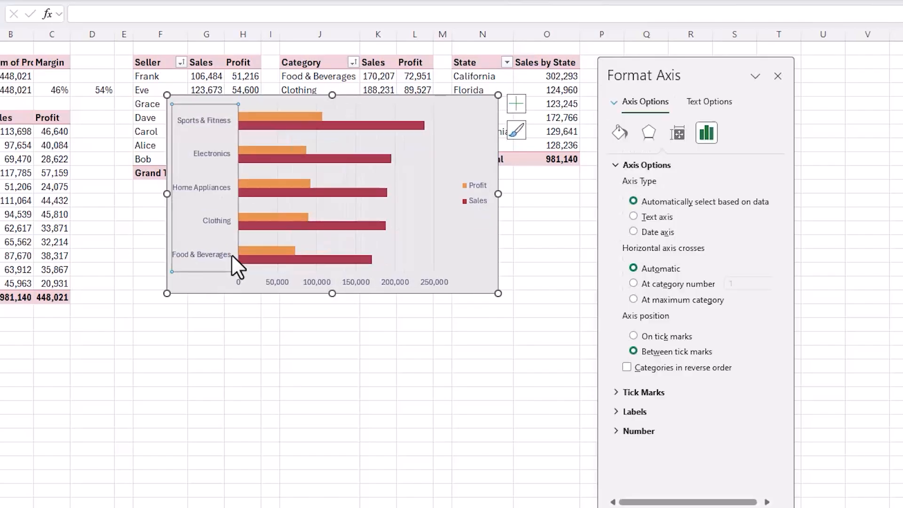
- Remove the category chart's primary horizontal axis and gridlines, and place its legend at the top
{"action": "left_click", "coordinate": [517, 110]}
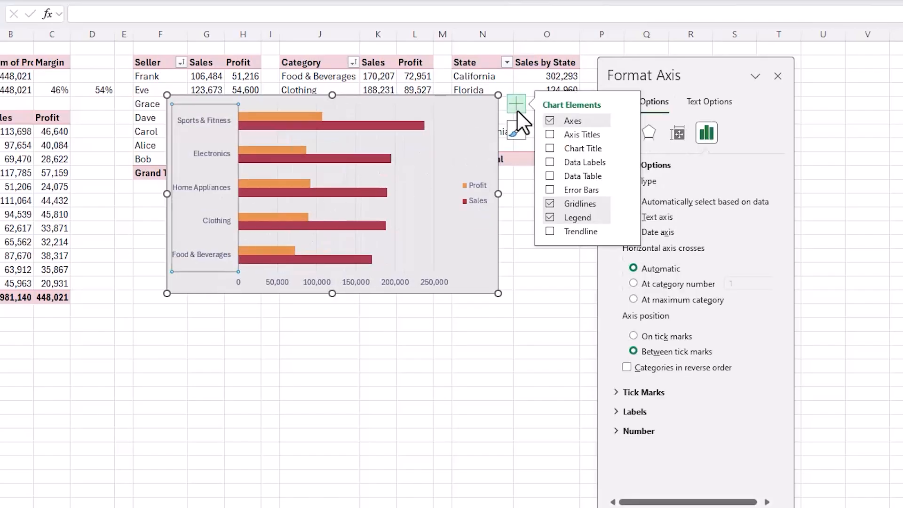
{"action": "left_click", "coordinate": [625, 120]}
{"action": "left_click", "coordinate": [654, 136]}
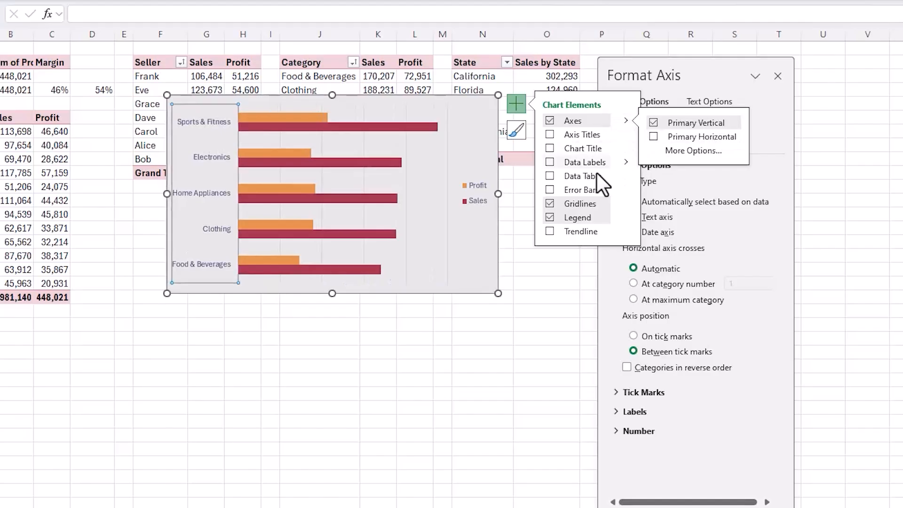
{"action": "left_click", "coordinate": [549, 203]}
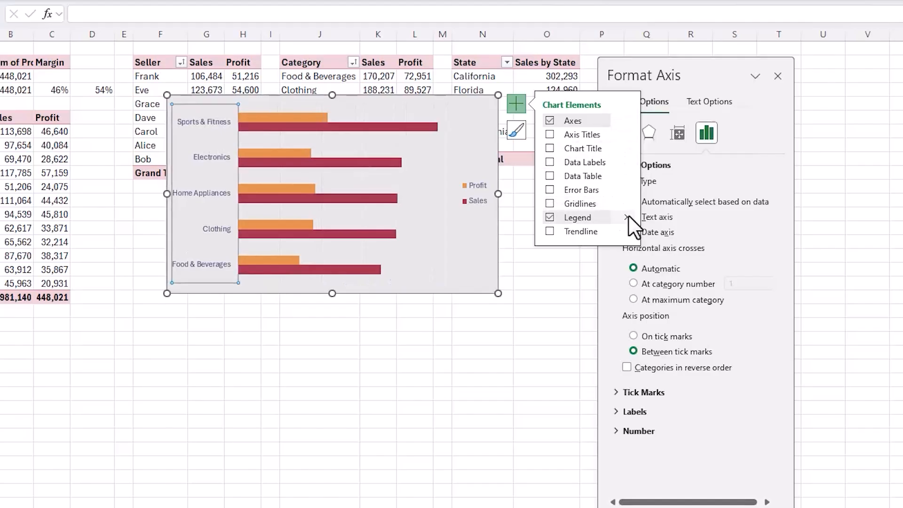
{"action": "left_click", "coordinate": [626, 216]}
{"action": "left_click", "coordinate": [657, 238]}
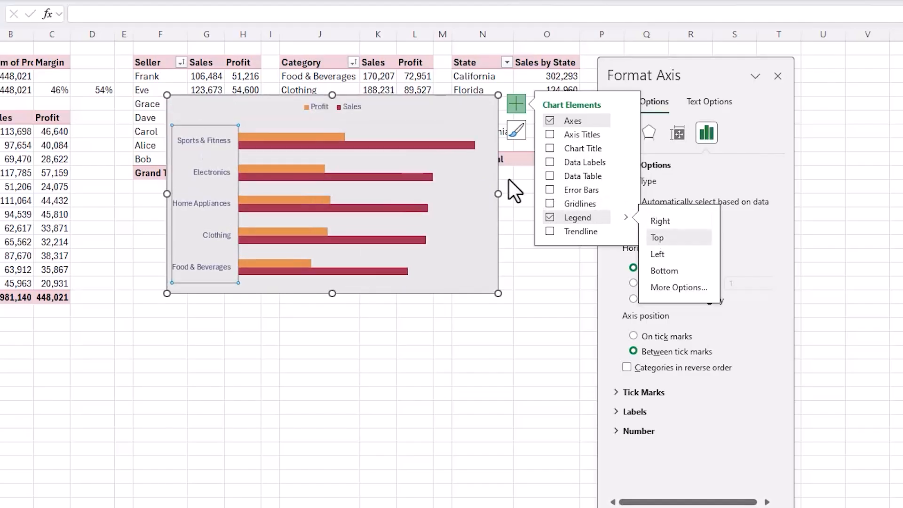
- Add data labels to the Sales series only in the category chart
{"action": "left_click", "coordinate": [424, 145]}
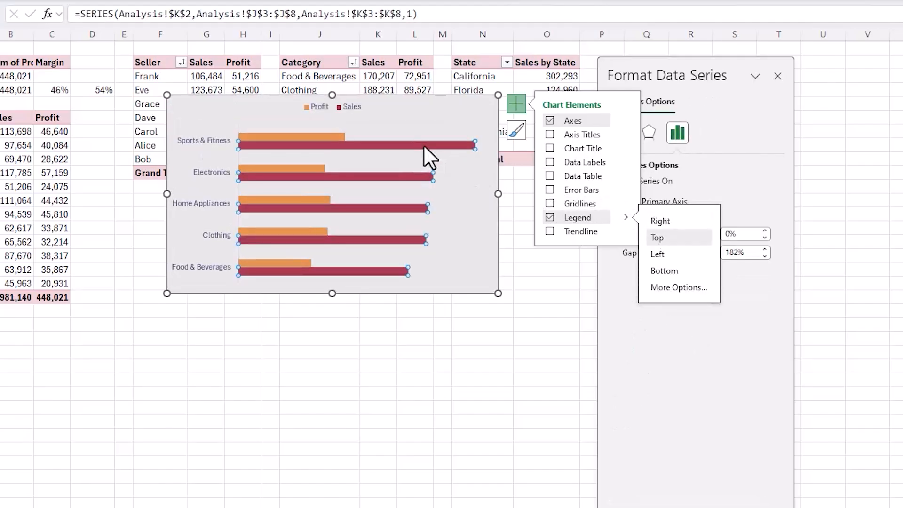
{"action": "left_click", "coordinate": [549, 162]}
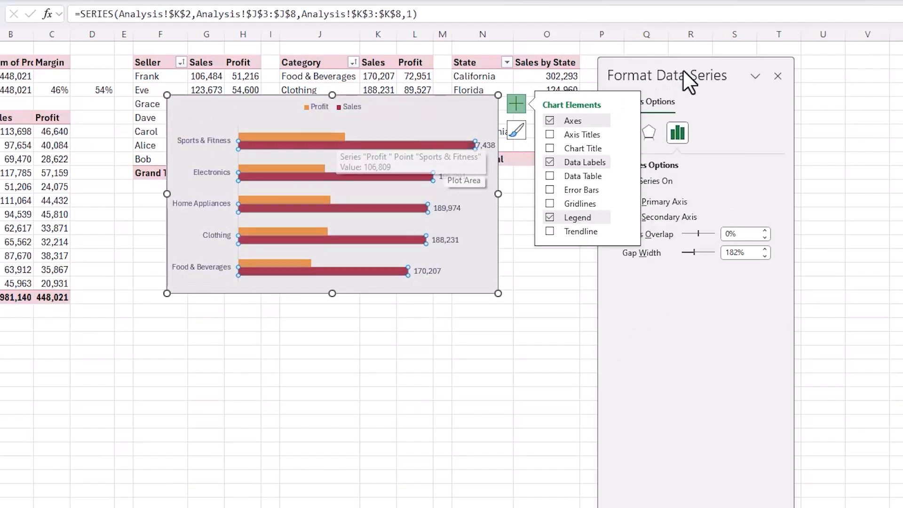
{"action": "left_click", "coordinate": [521, 104]}
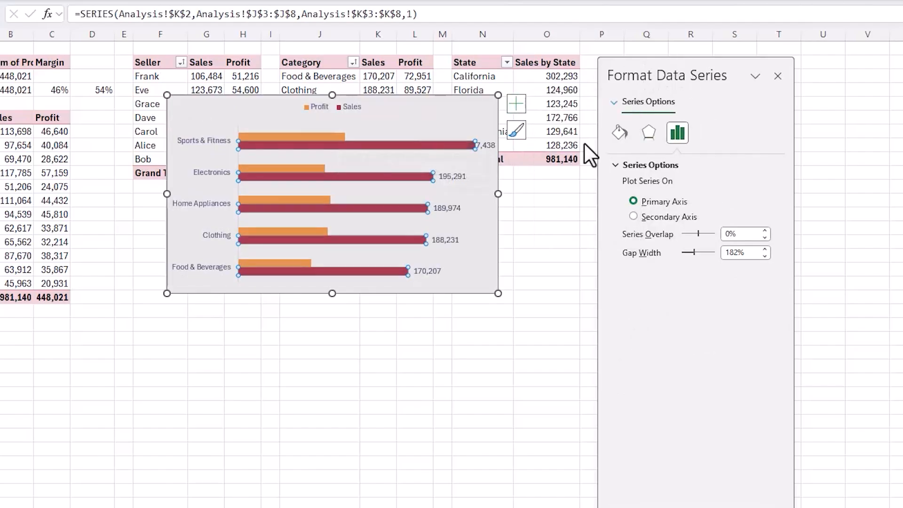
- Set the category chart's series overlap to 100% and its gap width to 100%
{"action": "left_click", "coordinate": [726, 234]}
{"action": "type", "text": "100"}
{"action": "key", "text": "Return"}
{"action": "key", "text": "Tab"}
{"action": "type", "text": "100"}
{"action": "key", "text": "Tab"}
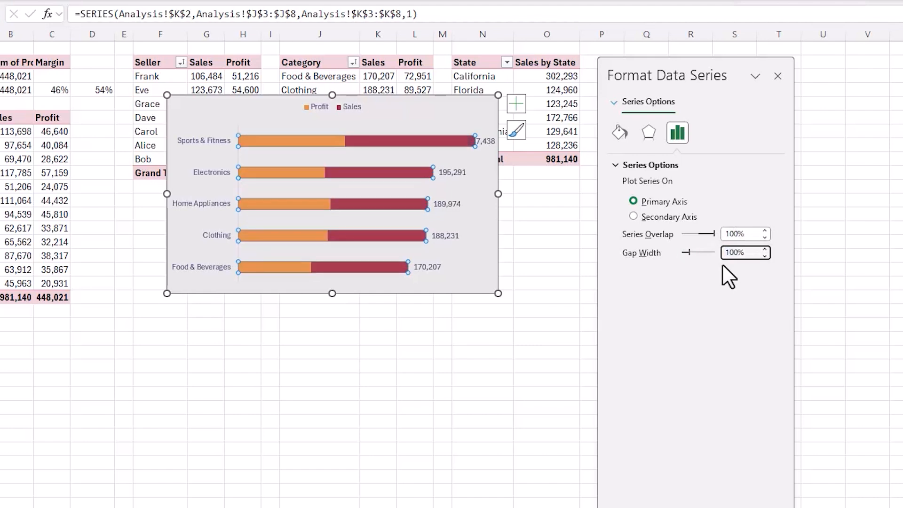
- Narrow the category chart's plot area from both sides and move the legend to the chart's top-right corner
{"action": "left_click", "coordinate": [477, 179]}
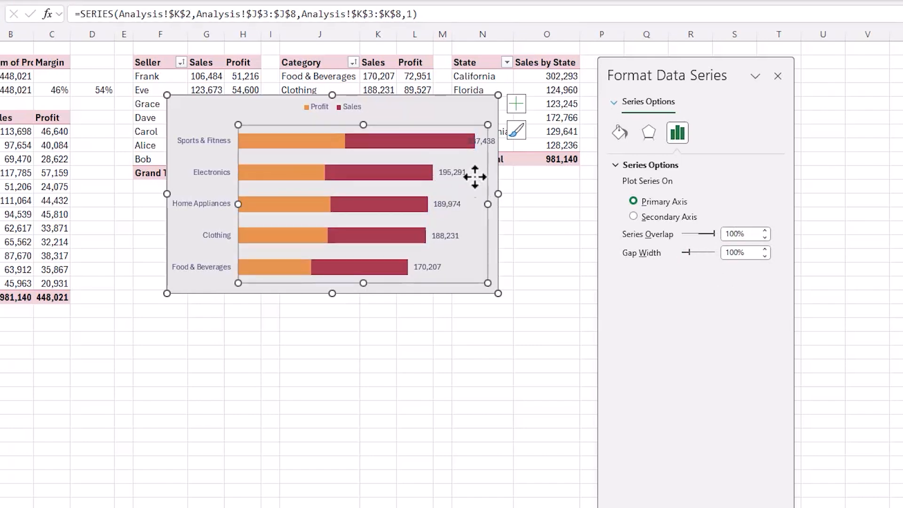
{"action": "left_click_drag", "start_coordinate": [485, 203], "coordinate": [458, 203]}
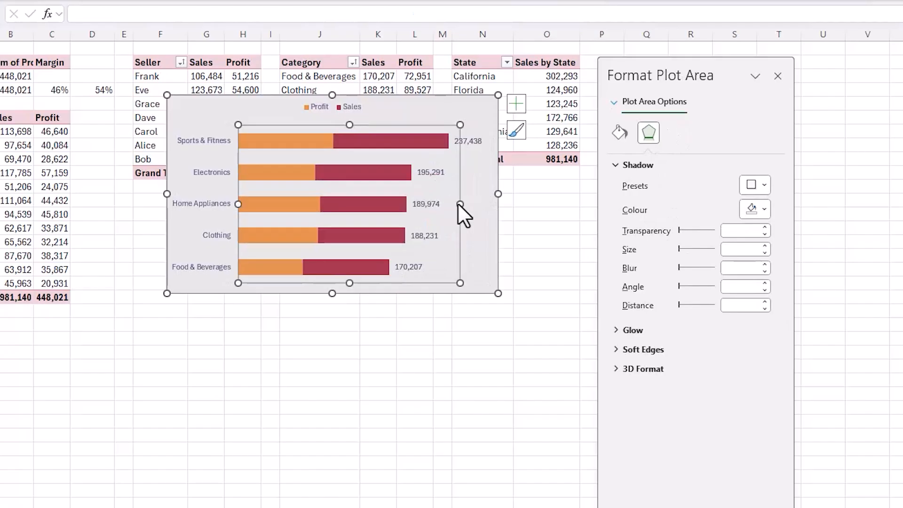
{"action": "left_click_drag", "start_coordinate": [239, 203], "coordinate": [246, 203]}
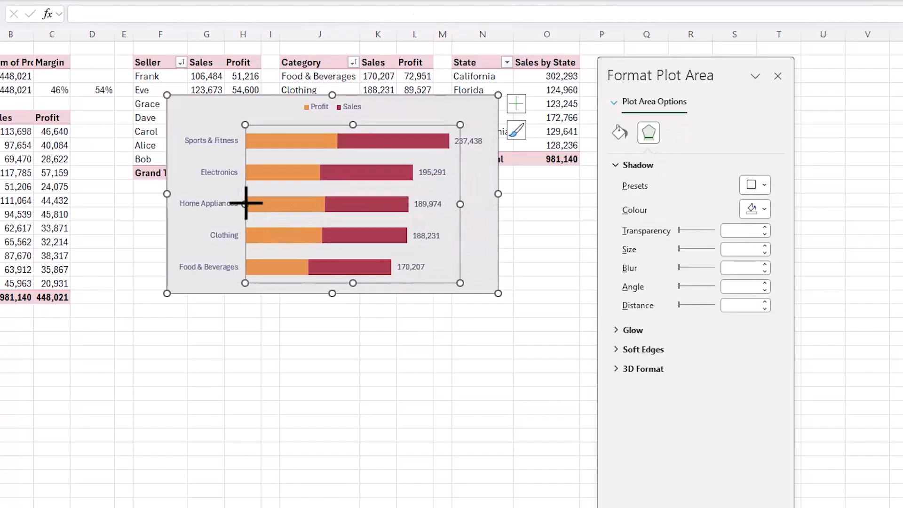
{"action": "left_click", "coordinate": [314, 108]}
{"action": "left_click_drag", "start_coordinate": [314, 108], "coordinate": [437, 115]}
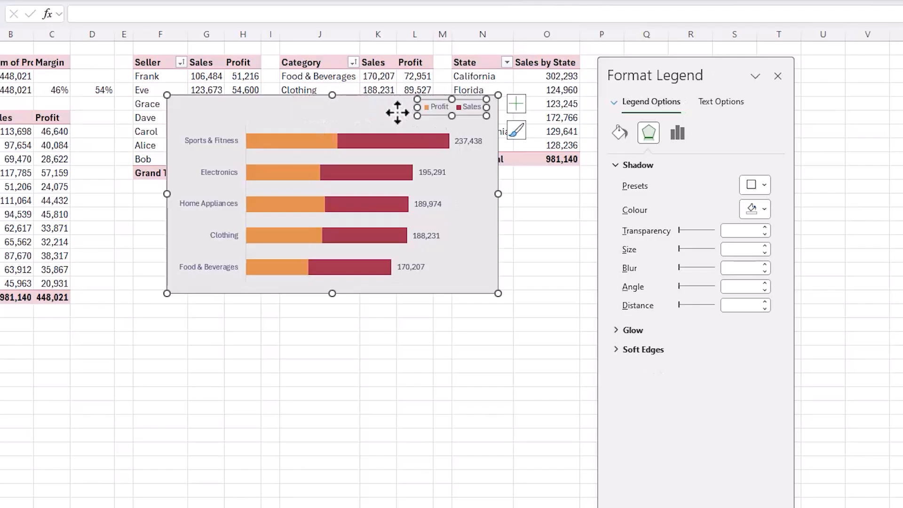
- Add a chart title reading "Sales by Category" and position it in the category chart's top-left corner
{"action": "left_click", "coordinate": [515, 105]}
{"action": "left_click", "coordinate": [549, 148]}
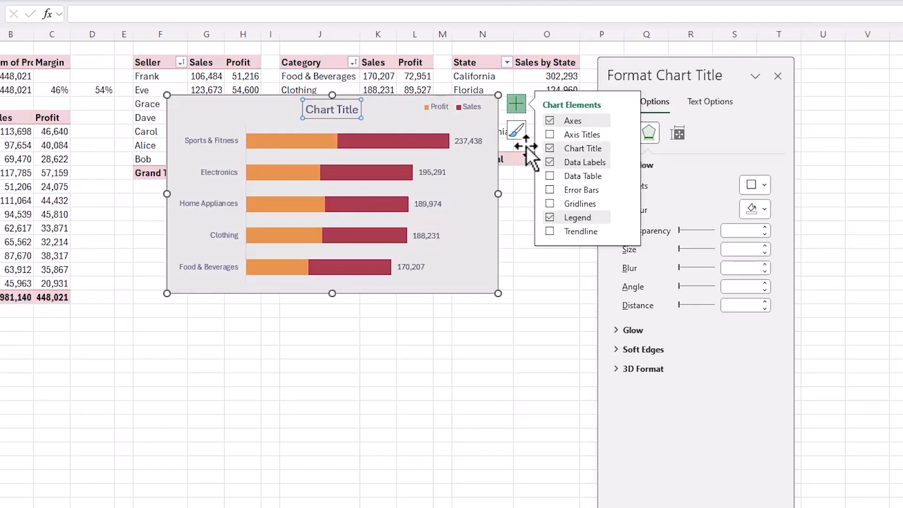
{"action": "left_click", "coordinate": [346, 117]}
{"action": "left_click_drag", "start_coordinate": [340, 118], "coordinate": [195, 109]}
{"action": "type", "text": "Sale"}
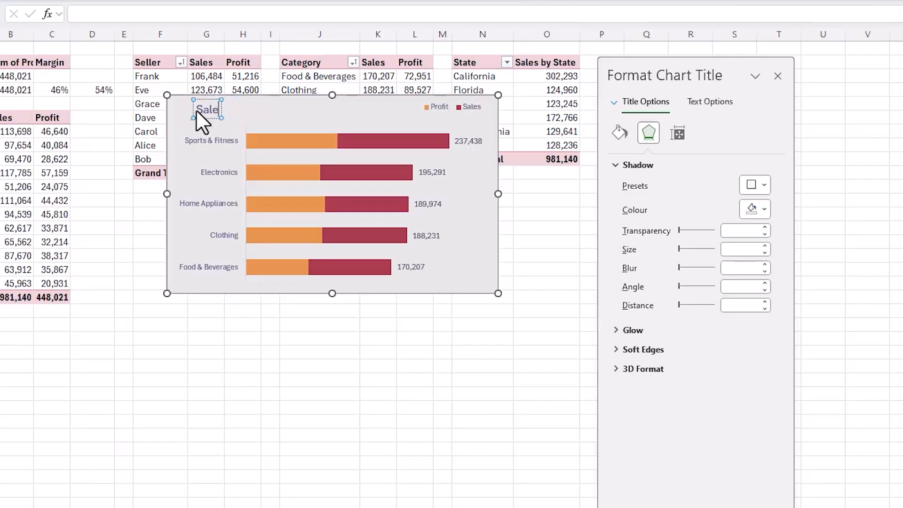
{"action": "type", "text": "s by Category"}
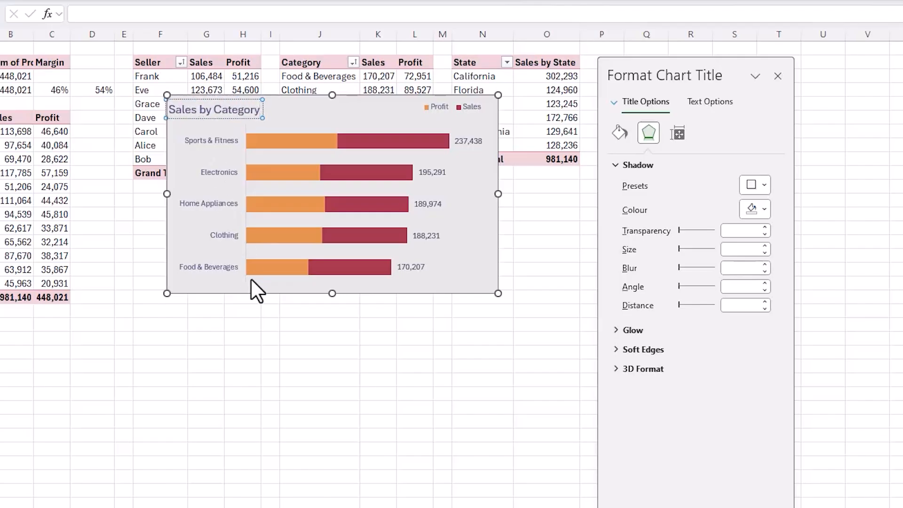
- Move the Sales by Category chart to the dashboard beside the salesperson chart and resize it to a narrower, taller shape
{"action": "left_click", "coordinate": [250, 279]}
{"action": "left_click", "coordinate": [248, 294]}
{"action": "key", "text": "ctrl+x"}
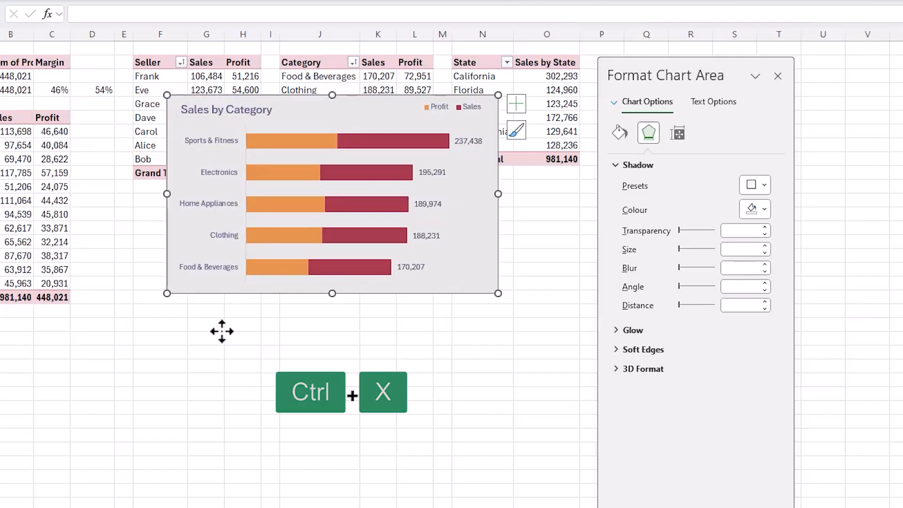
{"action": "left_click", "coordinate": [108, 507]}
{"action": "left_click", "coordinate": [337, 227]}
{"action": "key", "text": "ctrl+v"}
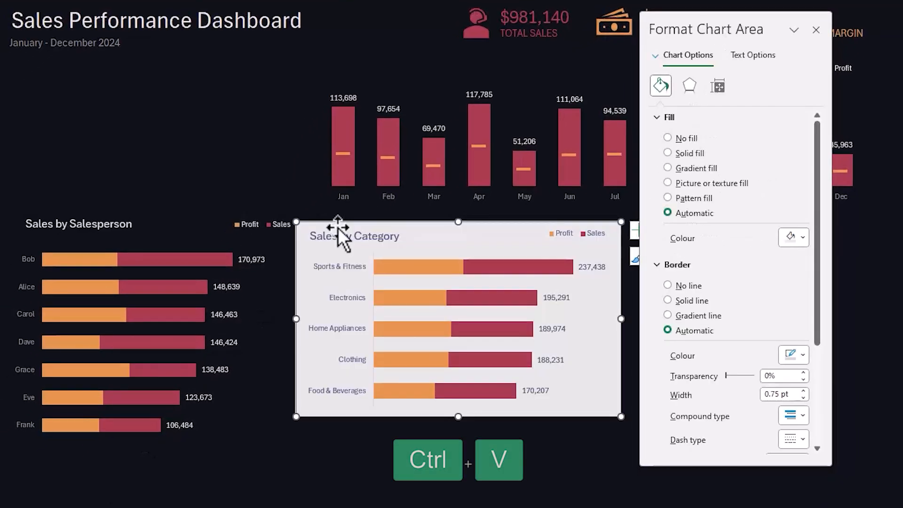
{"action": "left_click_drag", "start_coordinate": [621, 416], "coordinate": [596, 443]}
{"action": "left_click_drag", "start_coordinate": [305, 335], "coordinate": [311, 335]}
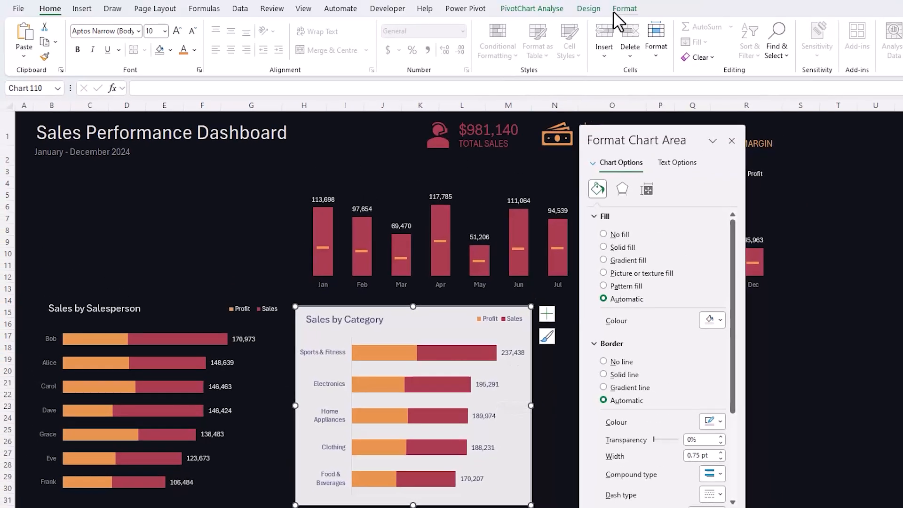
- Remove the Sales by Category chart's fill and outline and set its text to the white theme colour
{"action": "left_click", "coordinate": [614, 10]}
{"action": "left_click", "coordinate": [447, 26]}
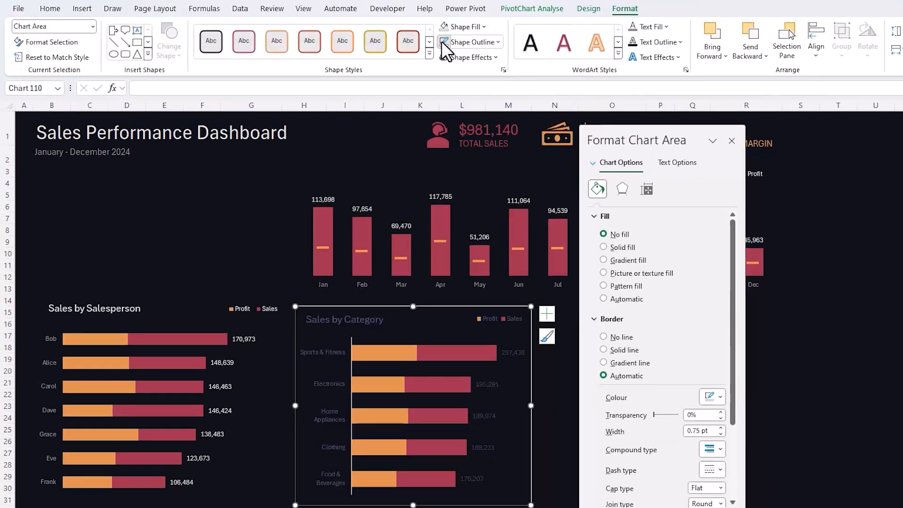
{"action": "left_click", "coordinate": [442, 41]}
{"action": "left_click", "coordinate": [659, 27]}
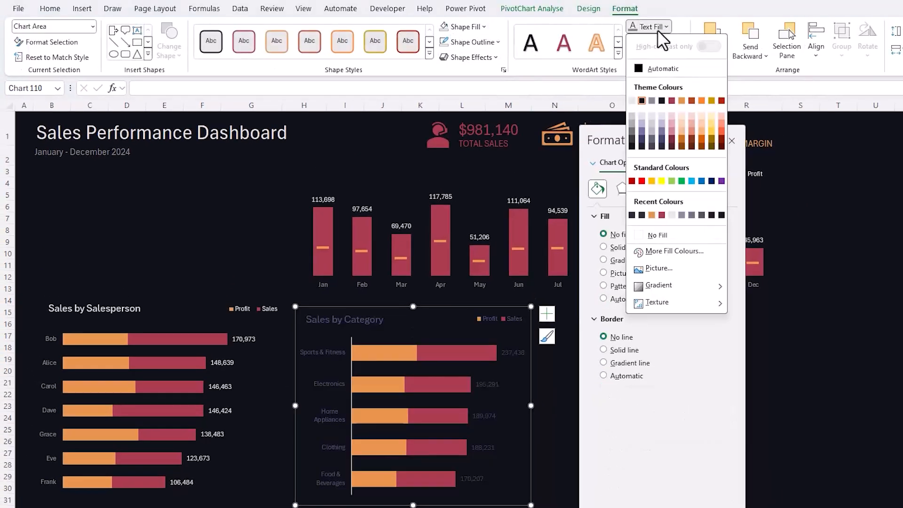
{"action": "left_click", "coordinate": [631, 100]}
- Set the category chart's vertical axis labels to the grey theme colour and remove the axis line
{"action": "left_click", "coordinate": [325, 353]}
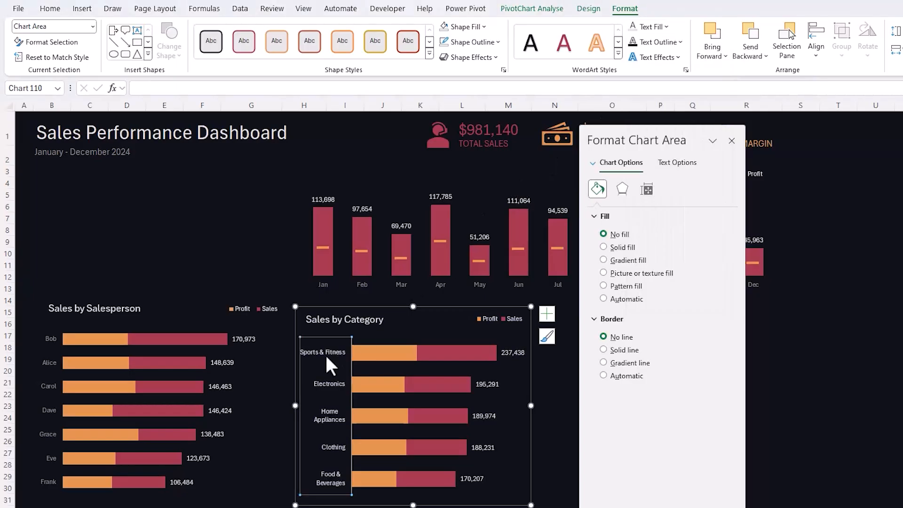
{"action": "left_click", "coordinate": [658, 26]}
{"action": "left_click", "coordinate": [651, 100]}
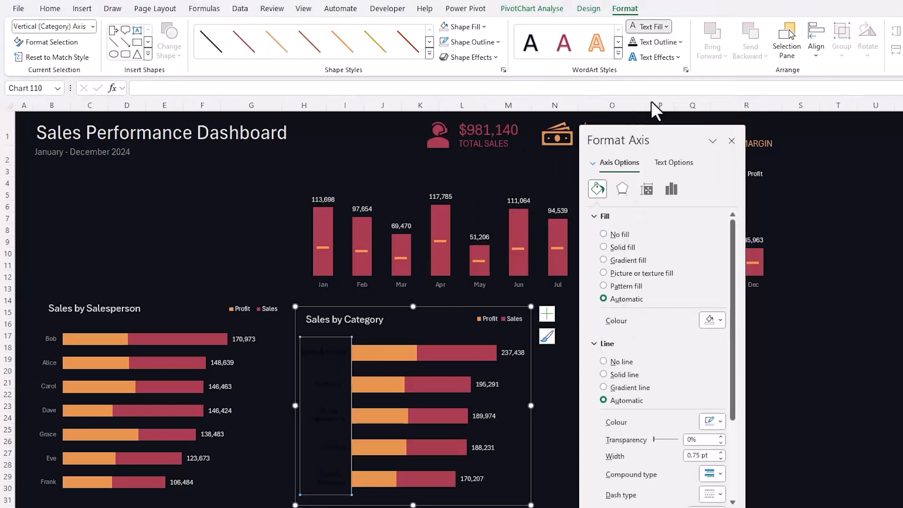
{"action": "left_click", "coordinate": [614, 365]}
{"action": "left_click_drag", "start_coordinate": [637, 135], "coordinate": [816, 141]}
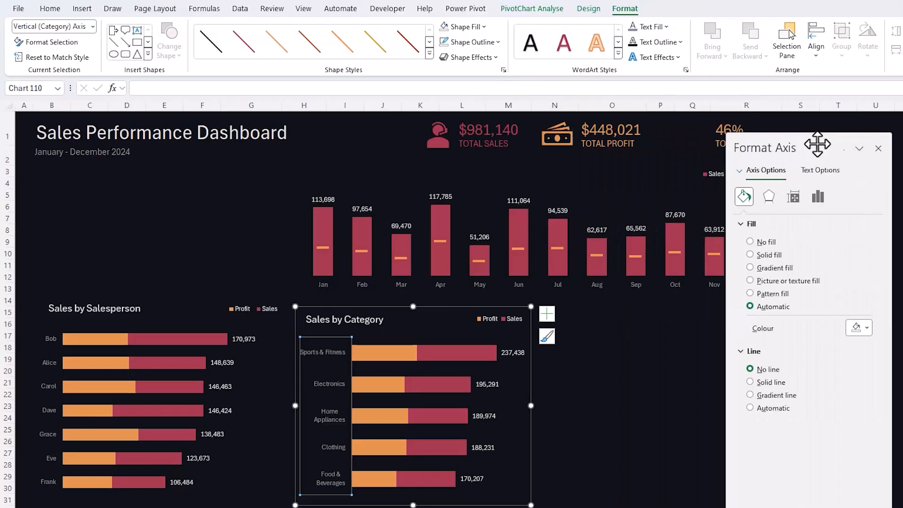
{"action": "left_click", "coordinate": [681, 393]}
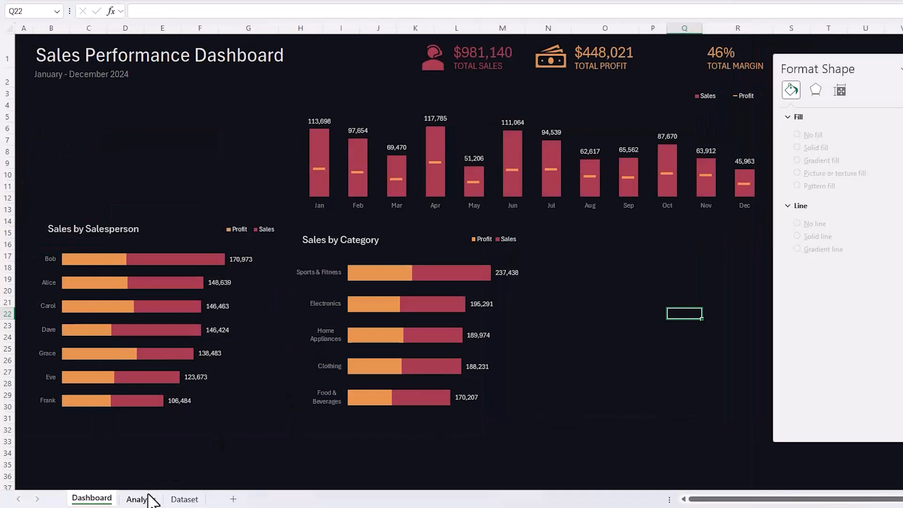
- Copy the state PivotTable range N2:O8 on the Analysis sheet and paste it as values at Q2
{"action": "left_click", "coordinate": [141, 500]}
{"action": "left_click_drag", "start_coordinate": [463, 121], "coordinate": [527, 119]}
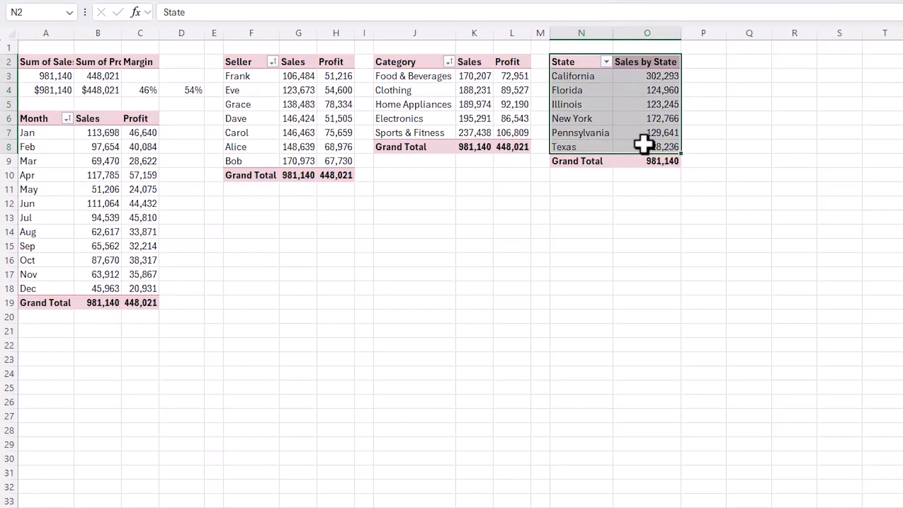
{"action": "key", "text": "ctrl+c"}
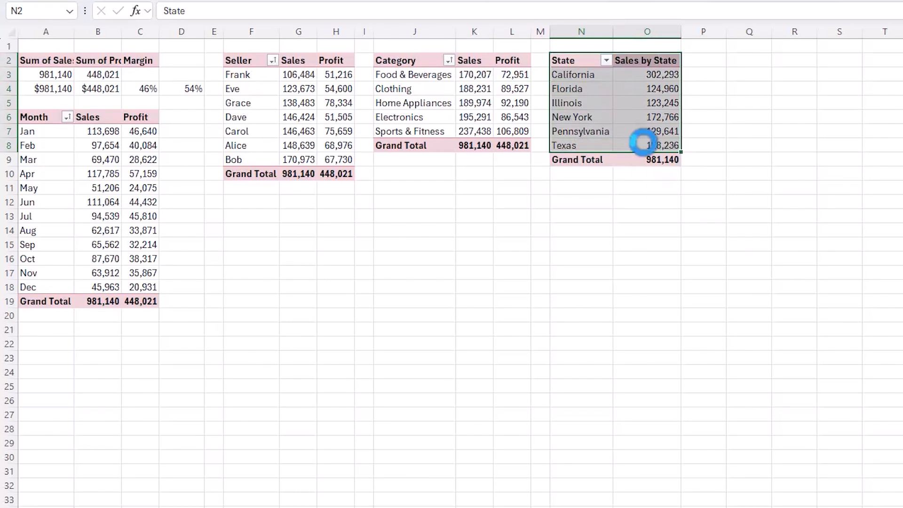
{"action": "left_click", "coordinate": [741, 56]}
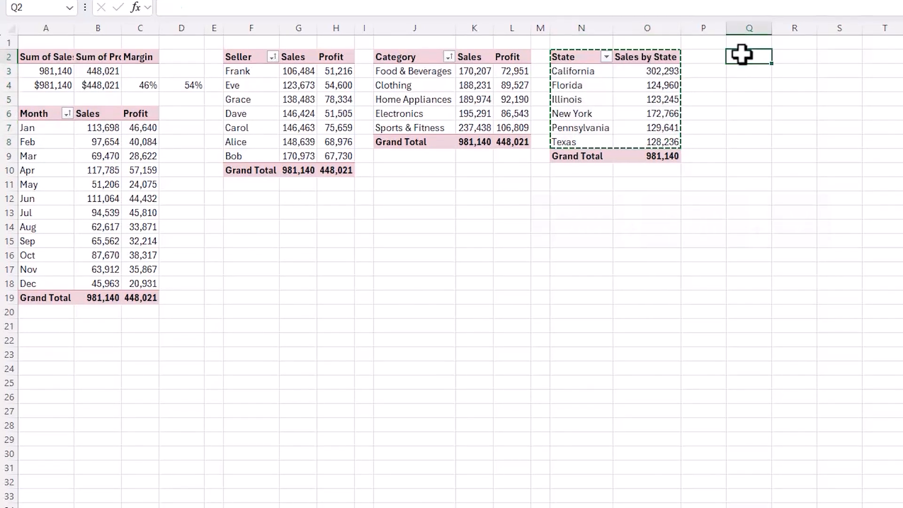
{"action": "key", "text": "ctrl+shift+v"}
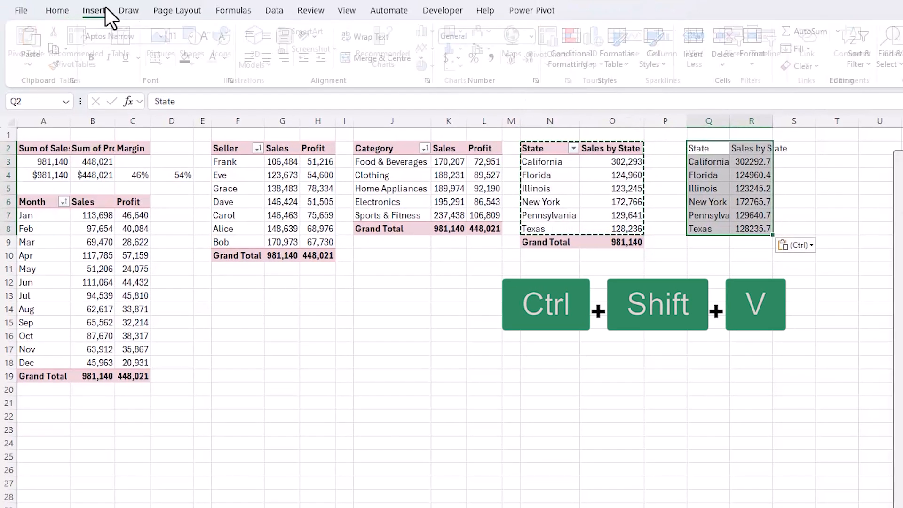
- Insert a filled map chart from the pasted state sales values
{"action": "left_click", "coordinate": [99, 10]}
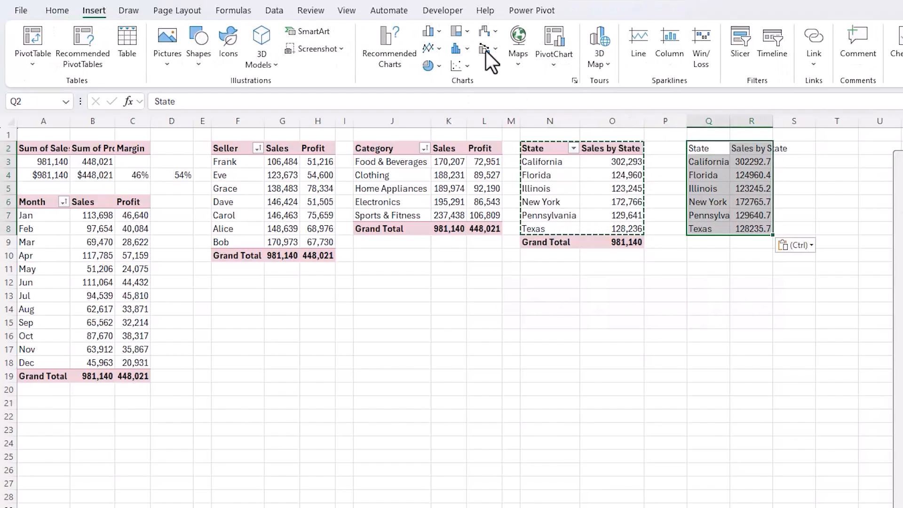
{"action": "left_click", "coordinate": [517, 53]}
{"action": "left_click", "coordinate": [529, 117]}
{"action": "left_click", "coordinate": [529, 117]}
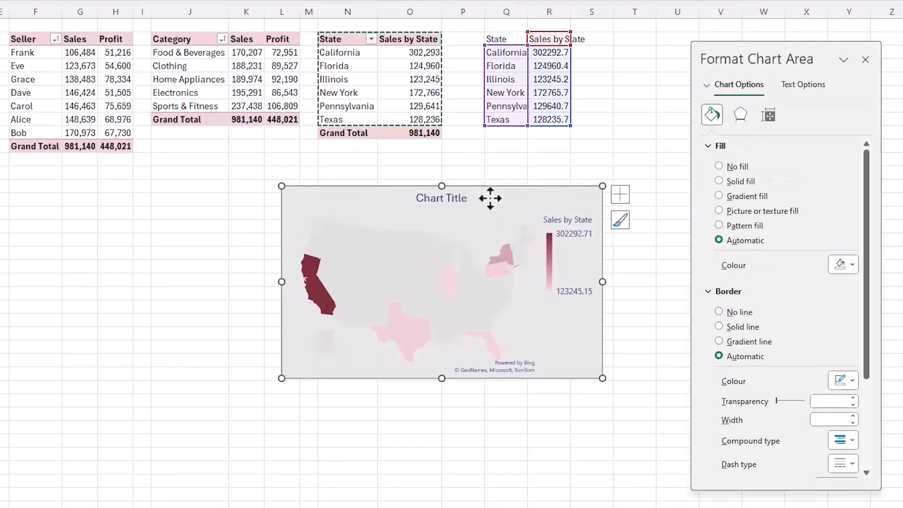
- Change the map chart's data range to the state PivotTable, =Analysis!$N$2:$O$8
{"action": "right_click", "coordinate": [490, 198]}
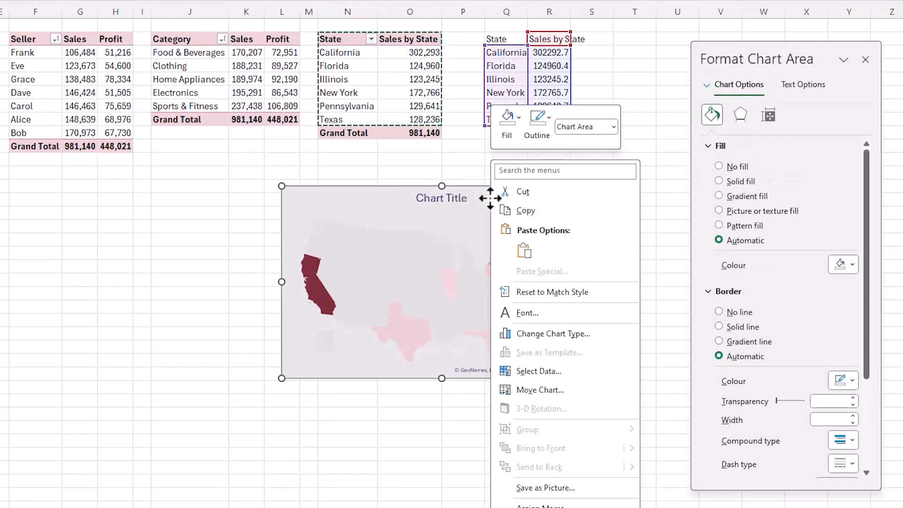
{"action": "left_click", "coordinate": [591, 374]}
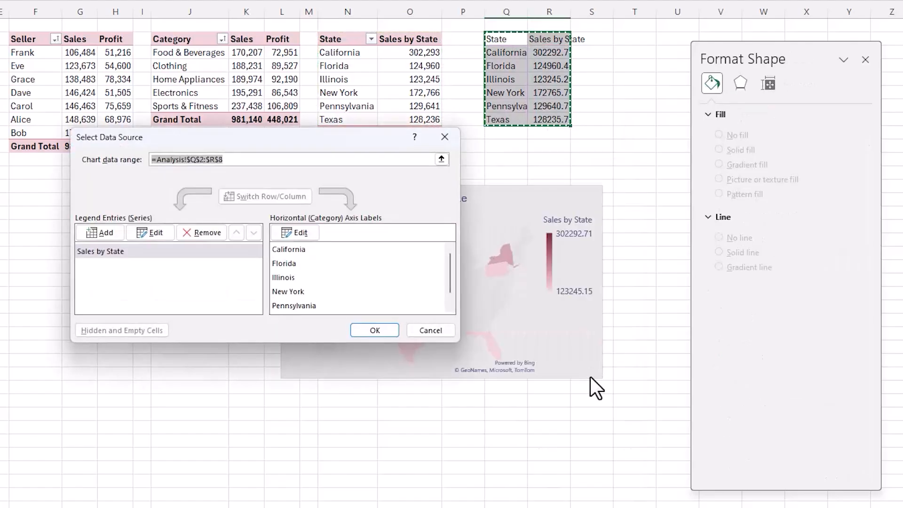
{"action": "left_click_drag", "start_coordinate": [349, 37], "coordinate": [407, 116]}
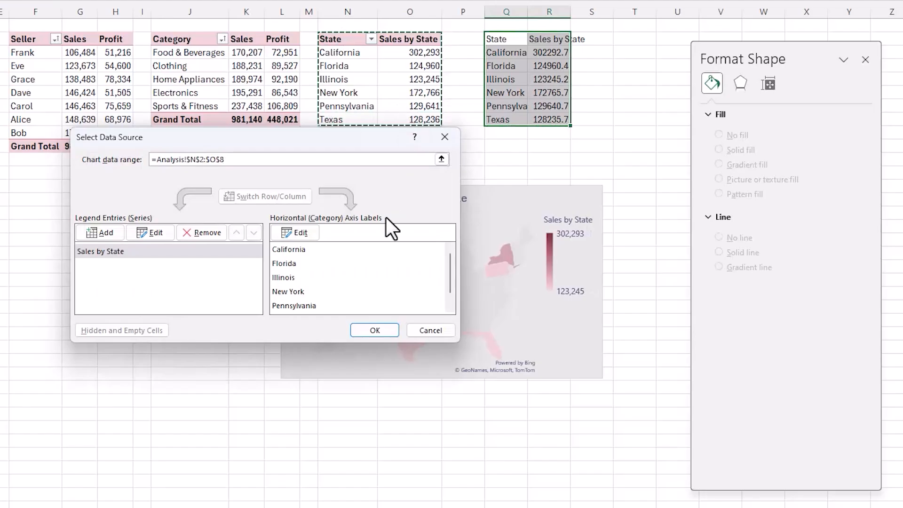
{"action": "left_click", "coordinate": [360, 331]}
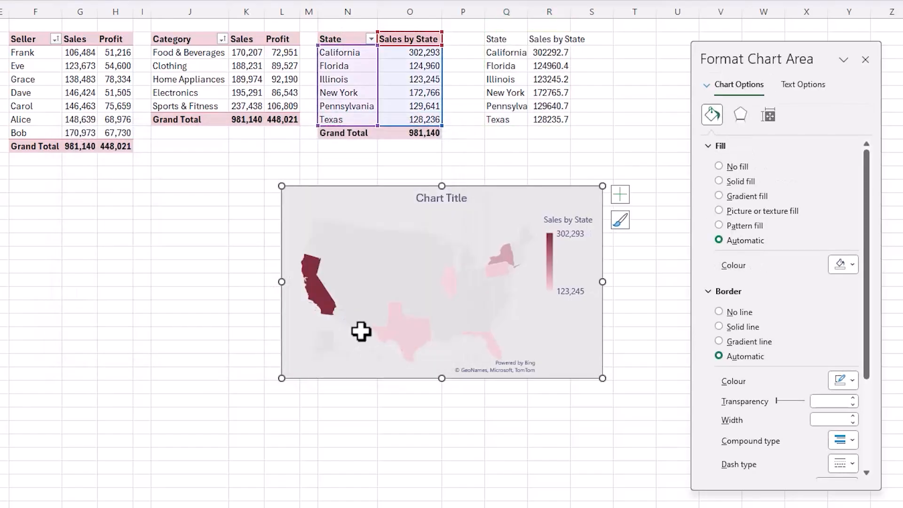
- Delete the pasted state sales values in Q2:R8
{"action": "left_click", "coordinate": [498, 38]}
{"action": "left_click_drag", "start_coordinate": [529, 67], "coordinate": [562, 117]}
{"action": "key", "text": "Delete"}
- Remove the map chart's title and place its legend at the top of the chart
{"action": "left_click", "coordinate": [378, 188]}
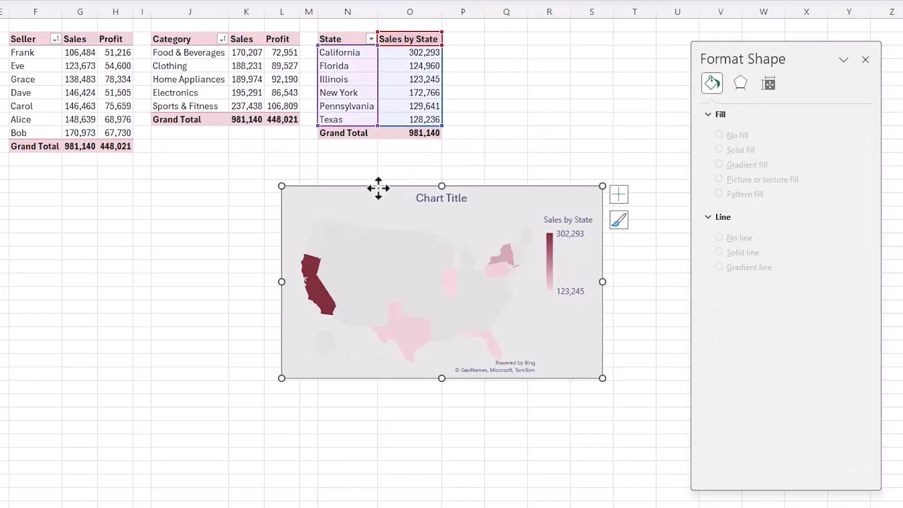
{"action": "left_click", "coordinate": [620, 193]}
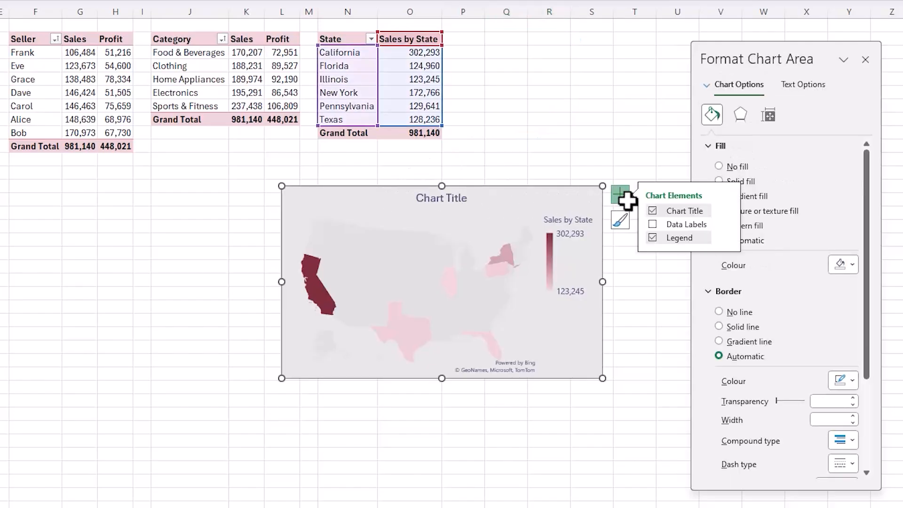
{"action": "left_click", "coordinate": [653, 211]}
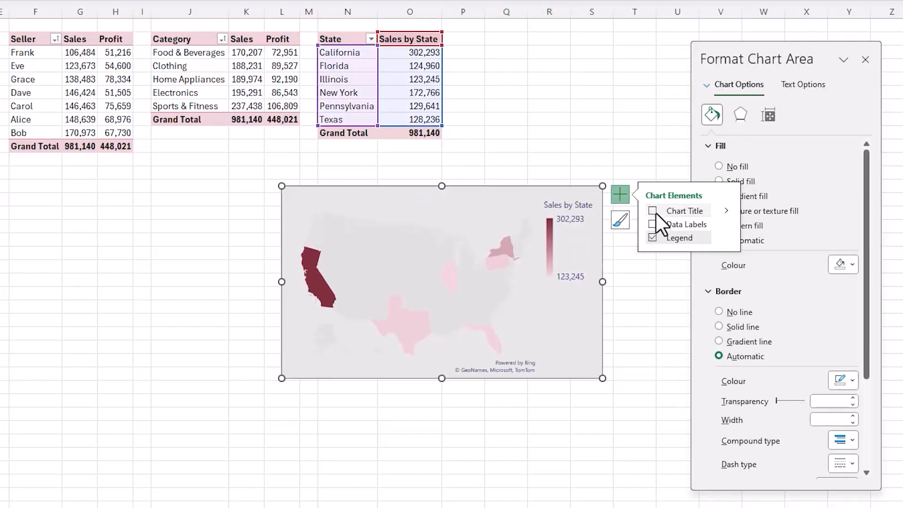
{"action": "left_click", "coordinate": [724, 238]}
{"action": "left_click", "coordinate": [752, 256]}
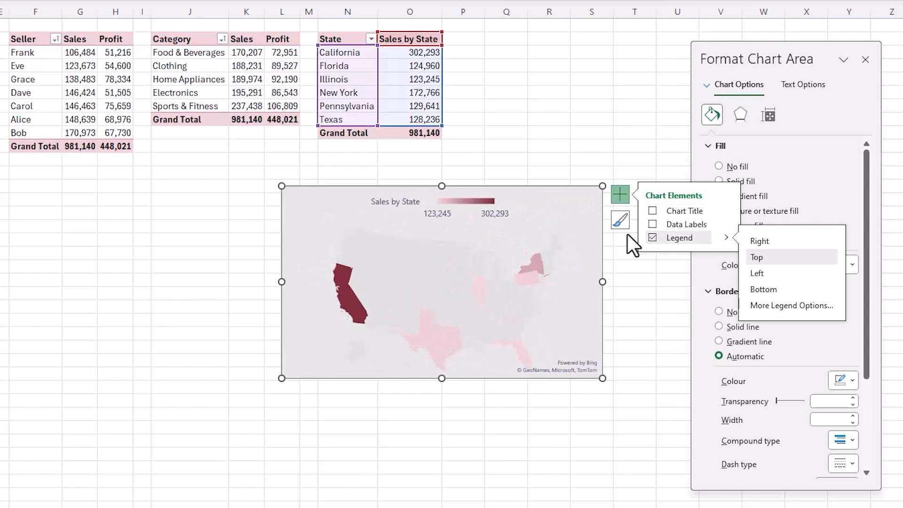
- Move the map chart to the Dashboard sheet beside the category chart and resize it to a narrower, taller shape
{"action": "left_click", "coordinate": [353, 188]}
{"action": "key", "text": "ctrl+x"}
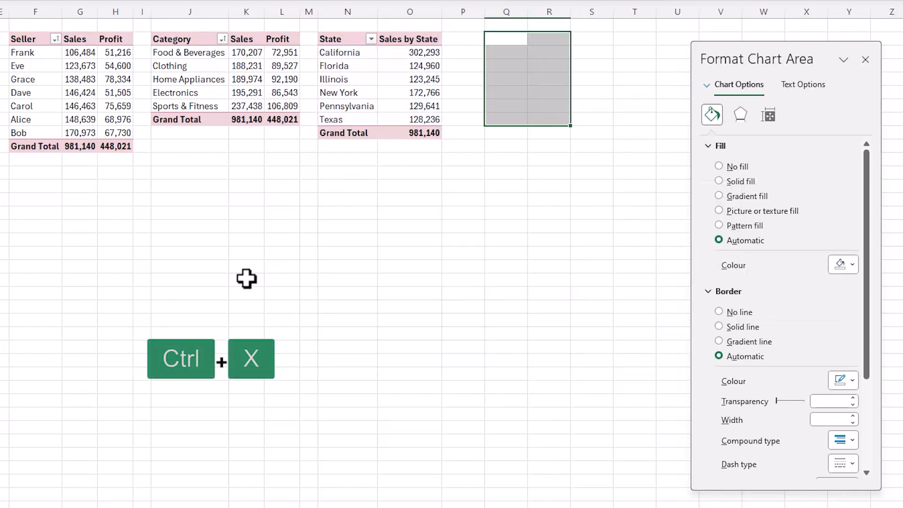
{"action": "left_click", "coordinate": [165, 505]}
{"action": "key", "text": "ctrl+v"}
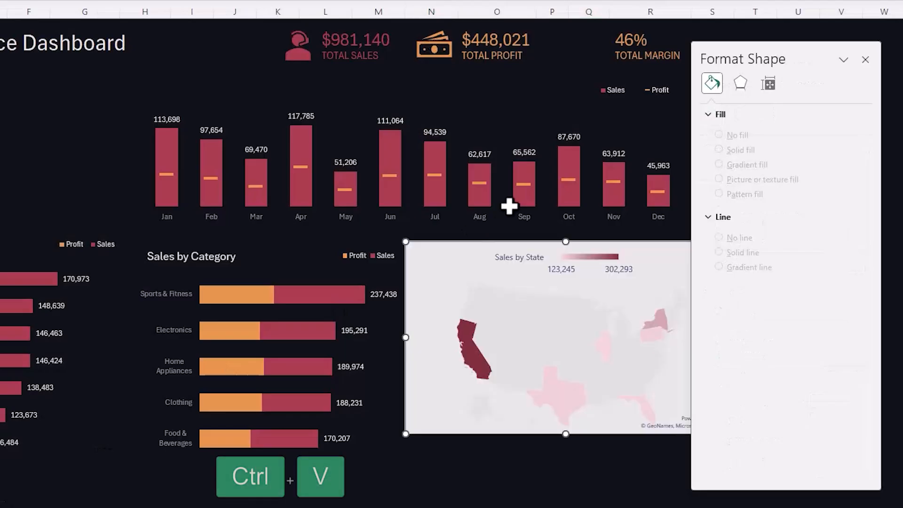
{"action": "left_click_drag", "start_coordinate": [711, 61], "coordinate": [856, 122]}
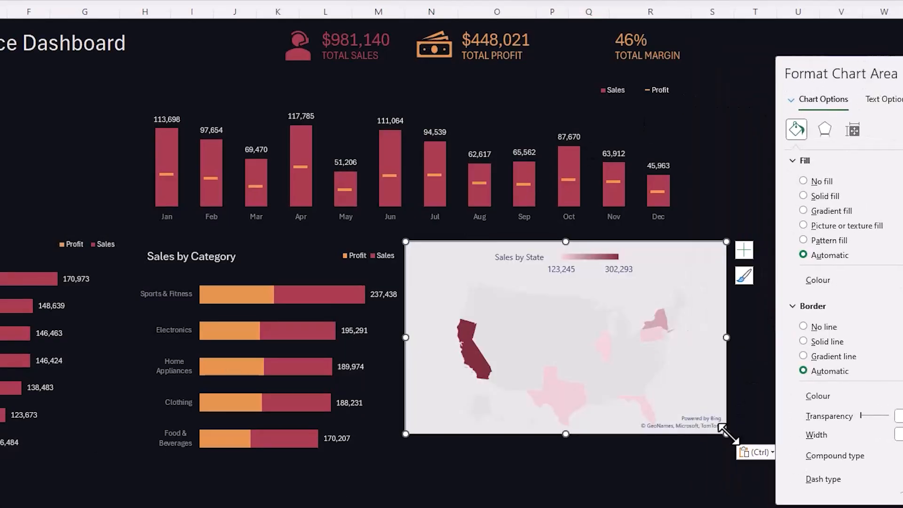
{"action": "left_click_drag", "start_coordinate": [727, 434], "coordinate": [695, 461]}
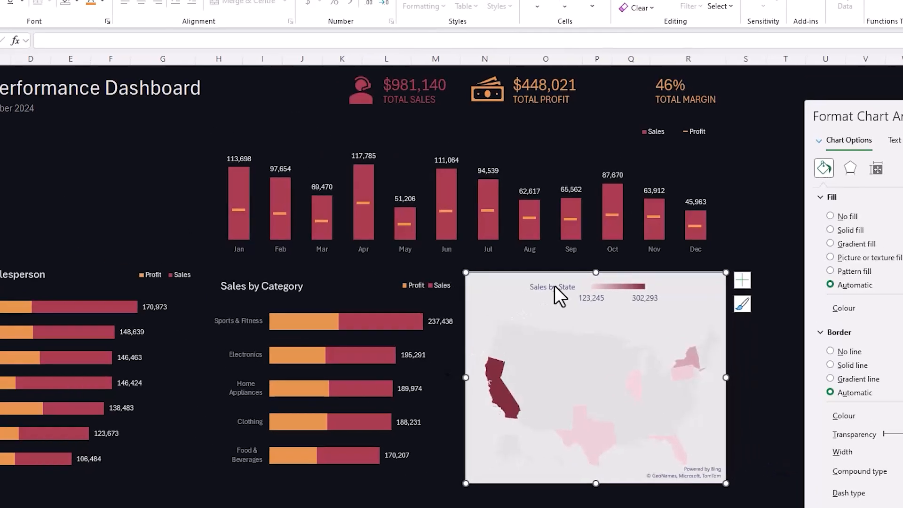
- Increase the map chart legend's font size to 11
{"action": "left_click", "coordinate": [507, 265]}
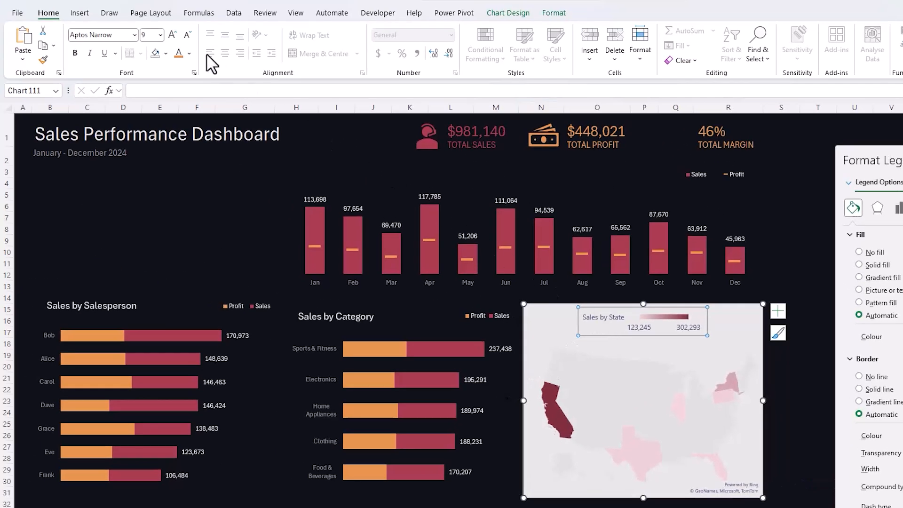
{"action": "left_click", "coordinate": [175, 33]}
{"action": "left_click", "coordinate": [174, 33]}
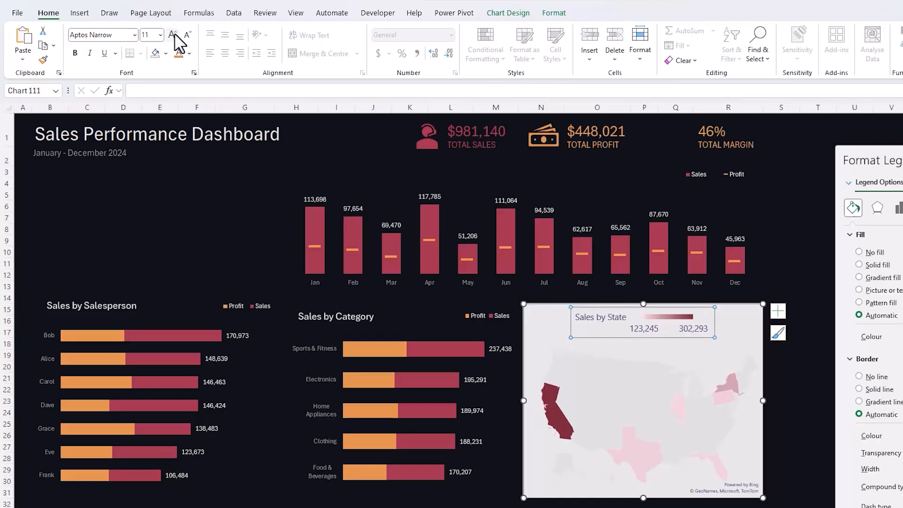
- Remove the map chart's fill and outline and set its text to the white theme colour
{"action": "left_click", "coordinate": [536, 306]}
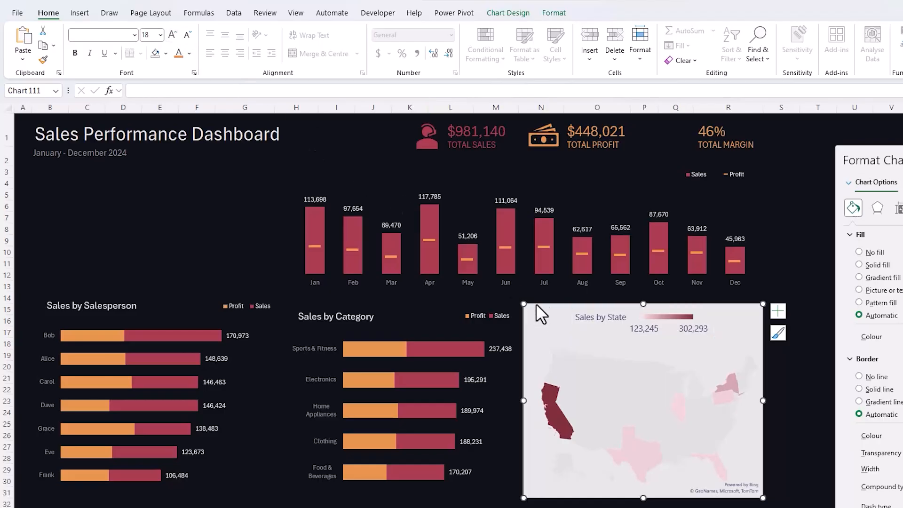
{"action": "left_click", "coordinate": [555, 16]}
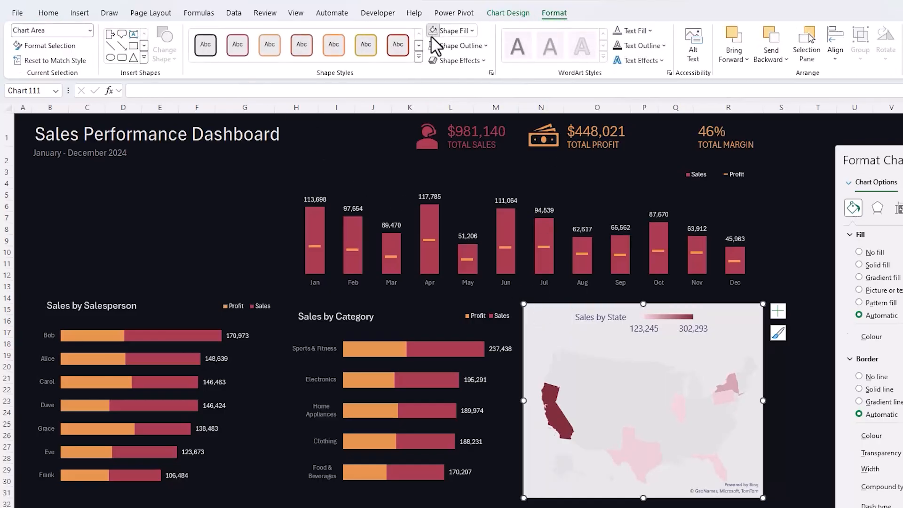
{"action": "left_click", "coordinate": [432, 33]}
{"action": "left_click", "coordinate": [431, 46]}
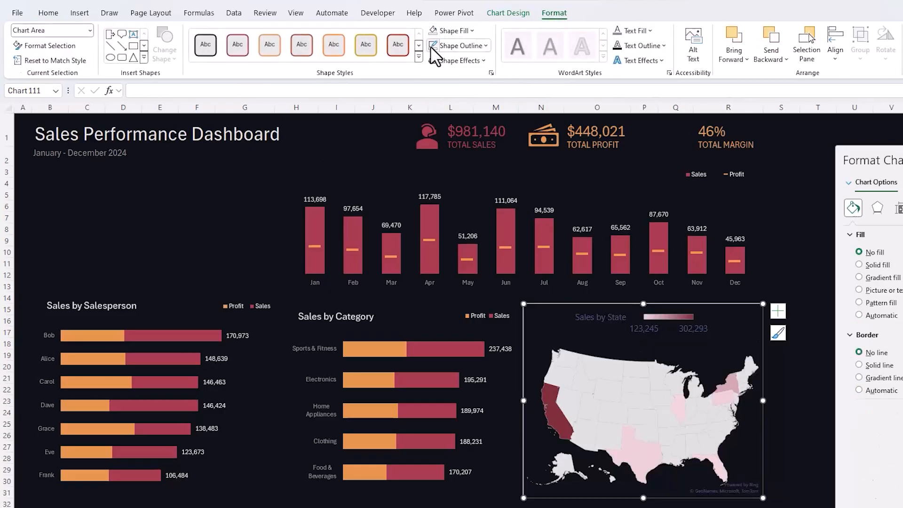
{"action": "left_click", "coordinate": [649, 31]}
{"action": "left_click", "coordinate": [616, 103]}
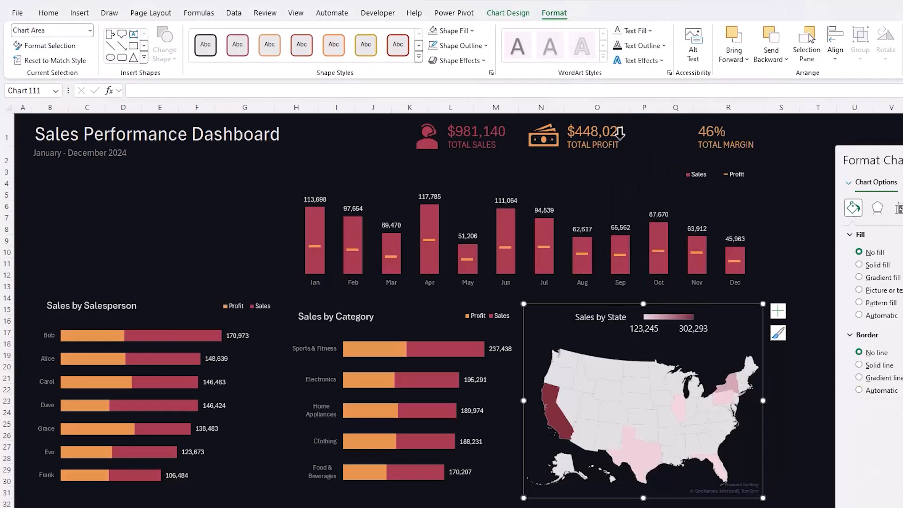
- Give the map's data series a solid fill in a dark blue-purple theme shade
{"action": "left_click", "coordinate": [640, 373]}
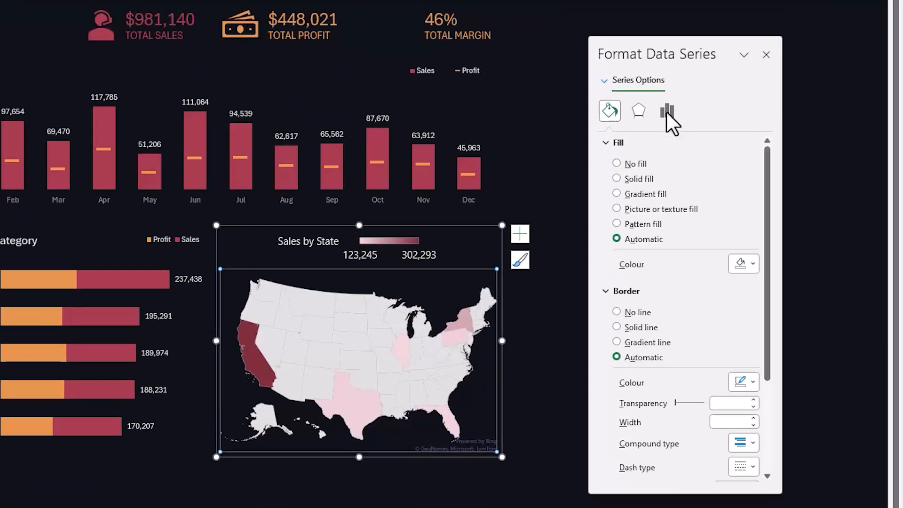
{"action": "left_click", "coordinate": [616, 178]}
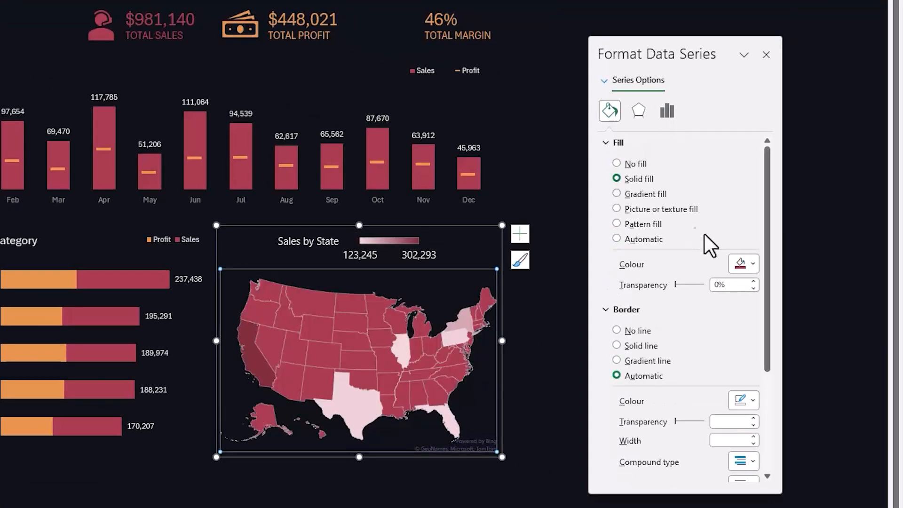
{"action": "left_click", "coordinate": [752, 265]}
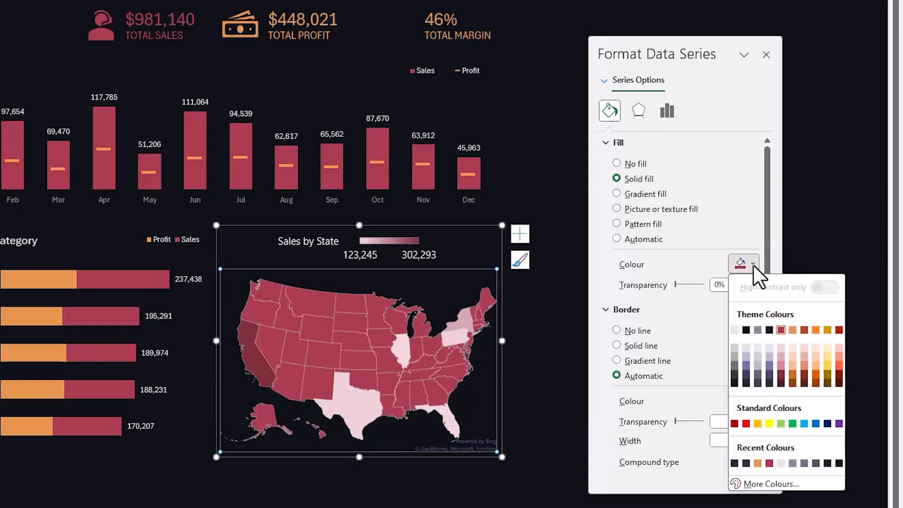
{"action": "left_click", "coordinate": [769, 381]}
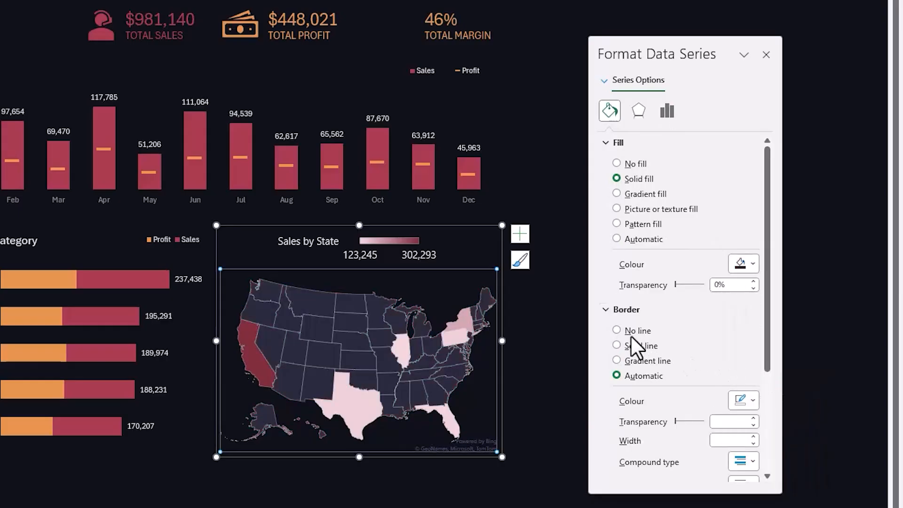
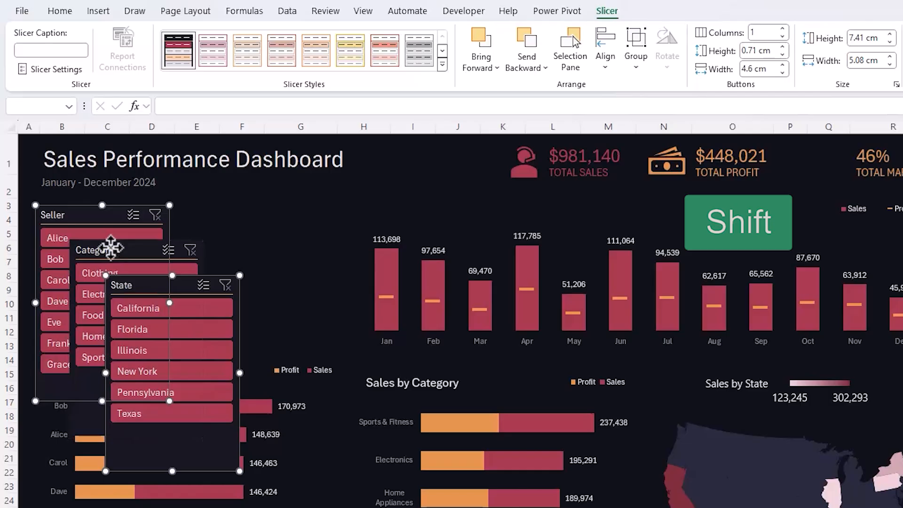
- Set the selected Seller and State slicers to 5.4 cm high and 3.1 cm wide
{"action": "left_click", "coordinate": [864, 38]}
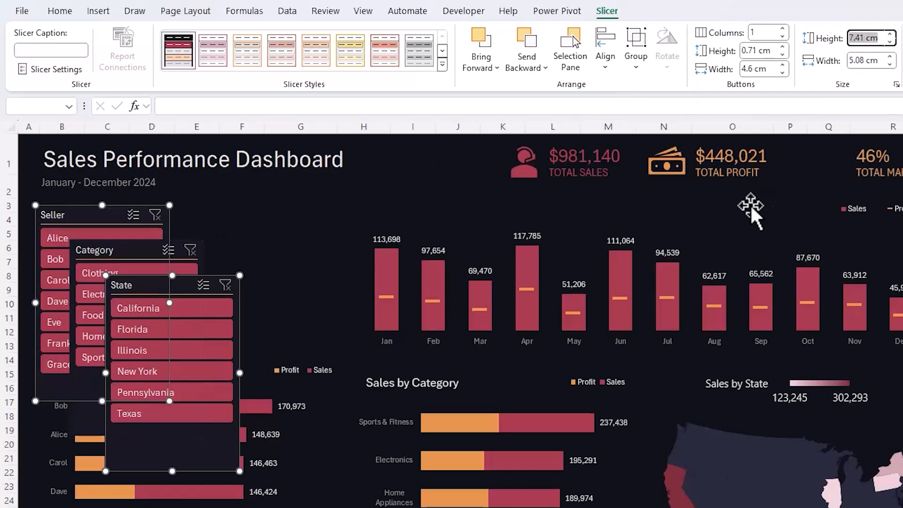
{"action": "type", "text": "5.4"}
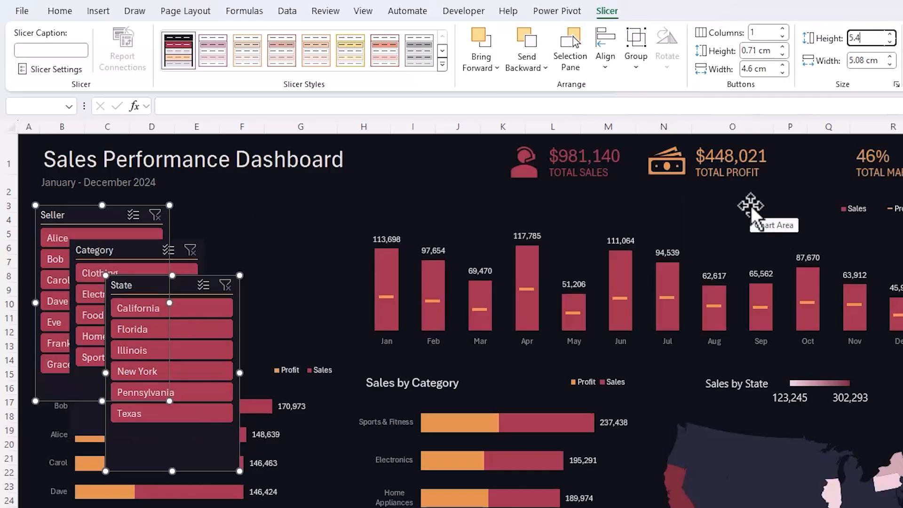
{"action": "key", "text": "Tab"}
{"action": "type", "text": "3.1"}
{"action": "key", "text": "Return"}
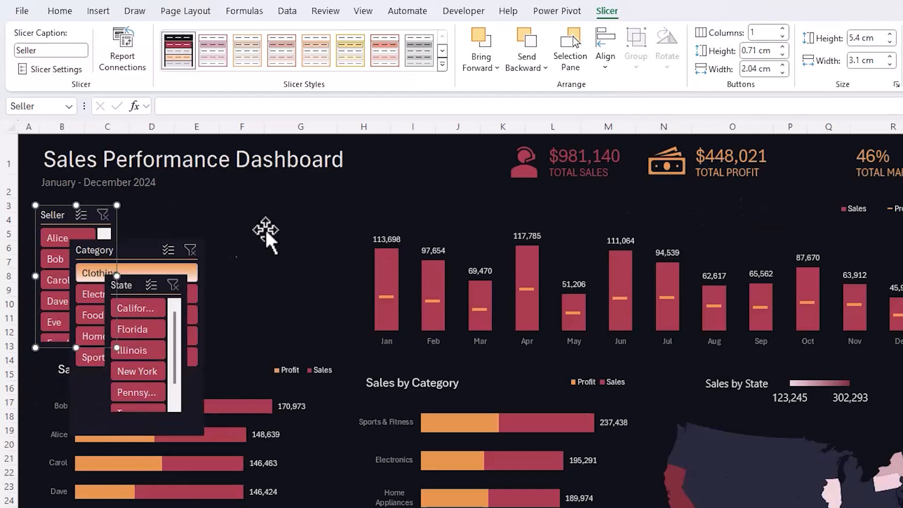
- Set the Seller slicer's button height to 0.52 cm
{"action": "left_click", "coordinate": [750, 53]}
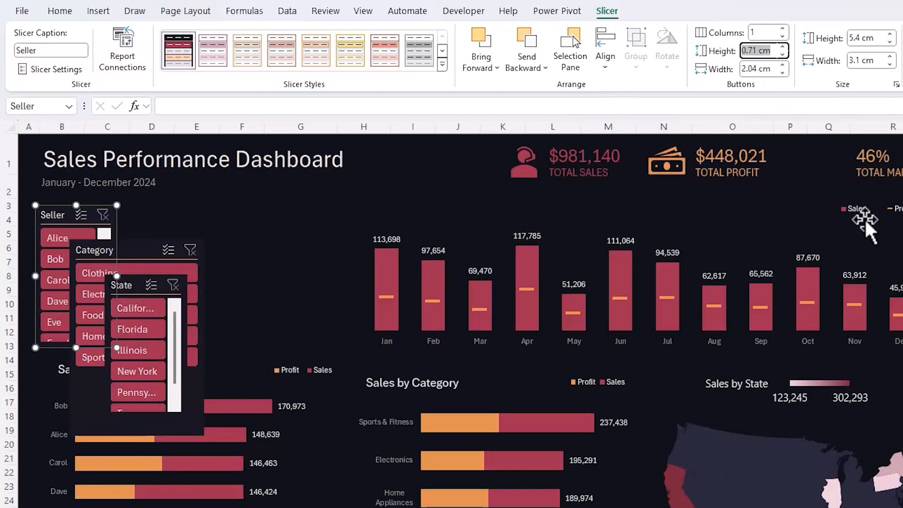
{"action": "key", "text": "BackSpace"}
{"action": "type", "text": ".52"}
{"action": "key", "text": "Return"}
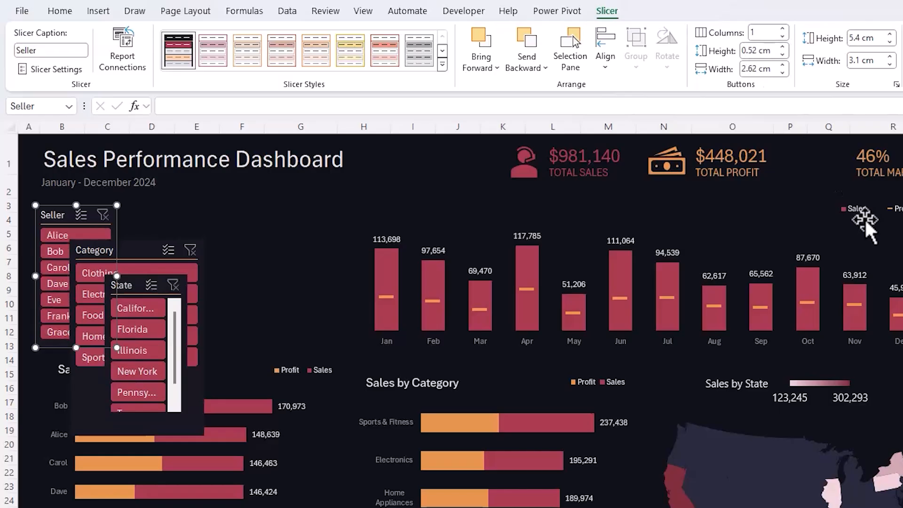
- Set the State slicer's button height to 0.63 cm
{"action": "left_click", "coordinate": [141, 282]}
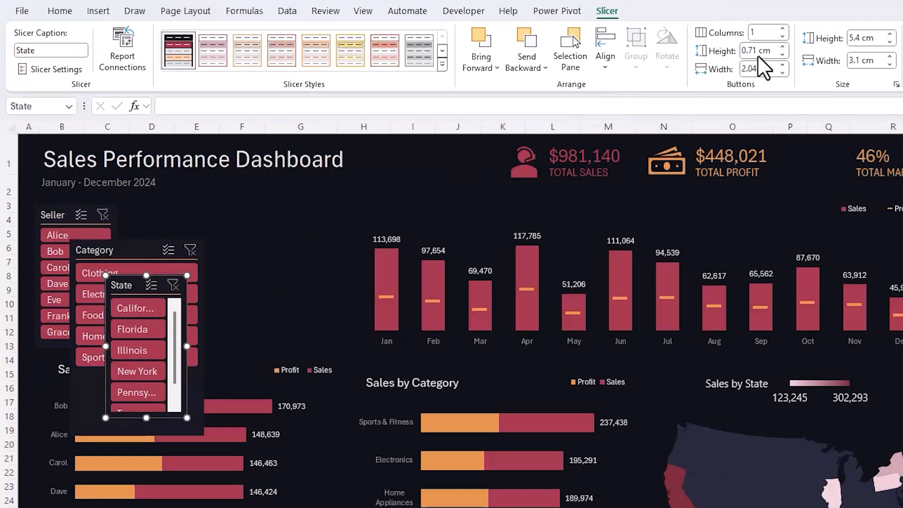
{"action": "type", "text": ".63"}
{"action": "key", "text": "Return"}
- Move the Category slicer clear of the others and size it 5.4 cm high by 3.8 cm wide, with 0.78 cm high buttons
{"action": "left_click_drag", "start_coordinate": [120, 249], "coordinate": [247, 210]}
{"action": "left_click", "coordinate": [870, 37]}
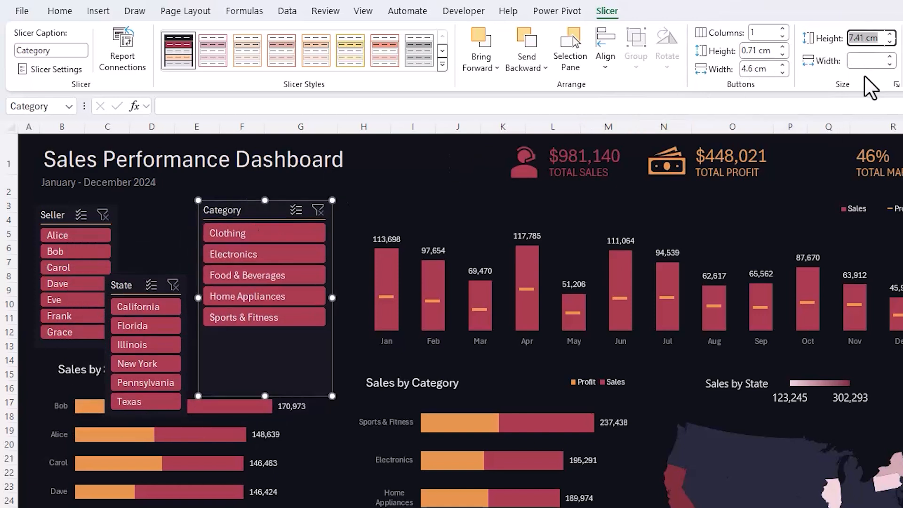
{"action": "type", "text": "5.4"}
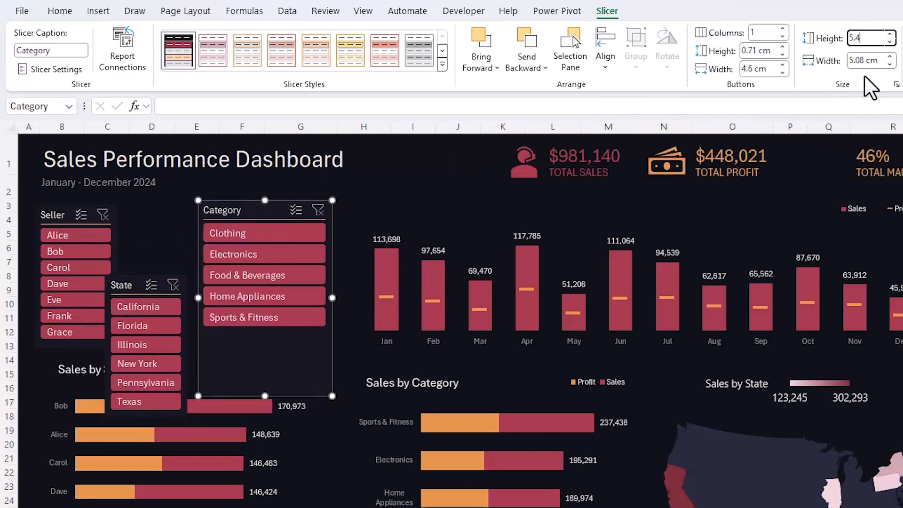
{"action": "key", "text": "Tab"}
{"action": "type", "text": "3."}
{"action": "key", "text": "Return"}
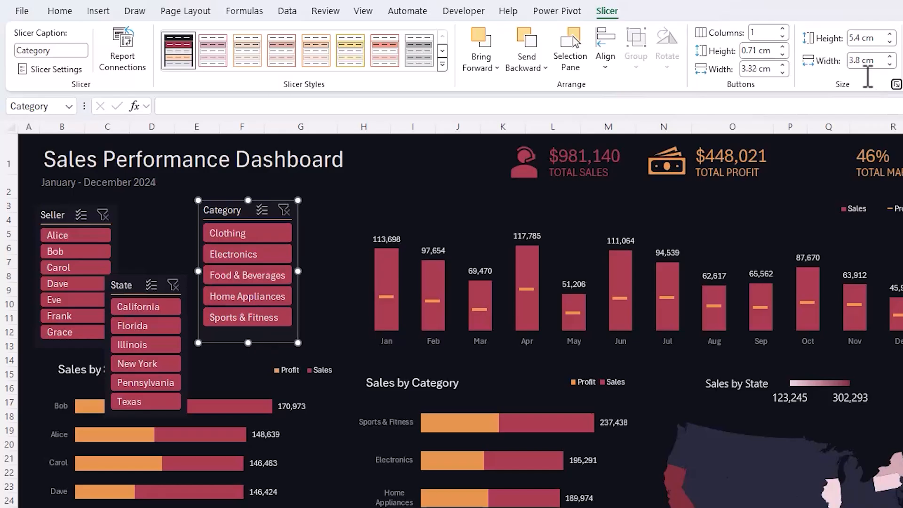
{"action": "type", "text": "0.78"}
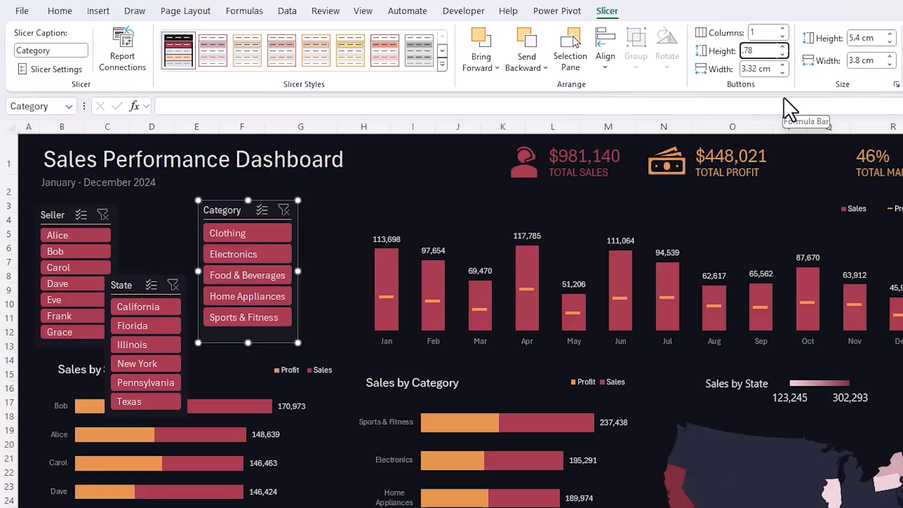
{"action": "key", "text": "Tab"}
- Arrange the slicers side by side above the salesperson chart in the order Seller, State, Category
{"action": "left_click_drag", "start_coordinate": [238, 208], "coordinate": [284, 215]}
{"action": "left_click_drag", "start_coordinate": [136, 283], "coordinate": [170, 214]}
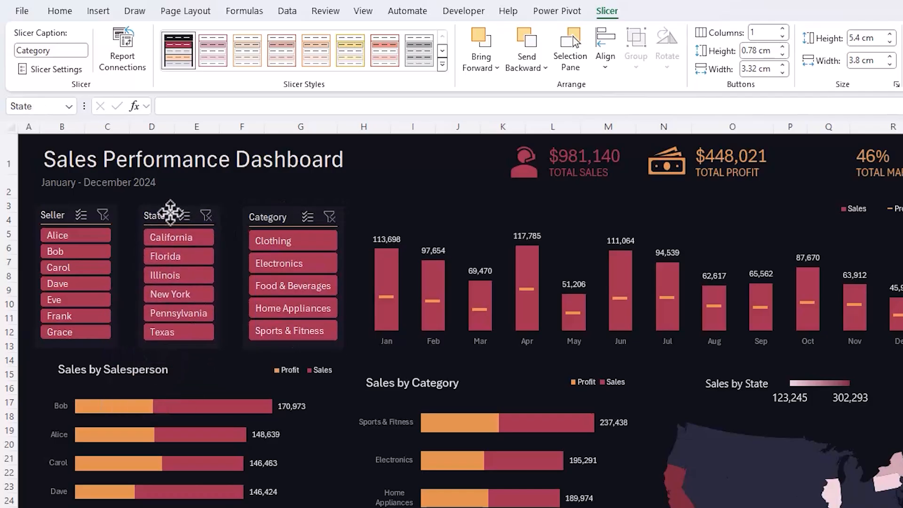
{"action": "left_click_drag", "start_coordinate": [268, 216], "coordinate": [261, 217]}
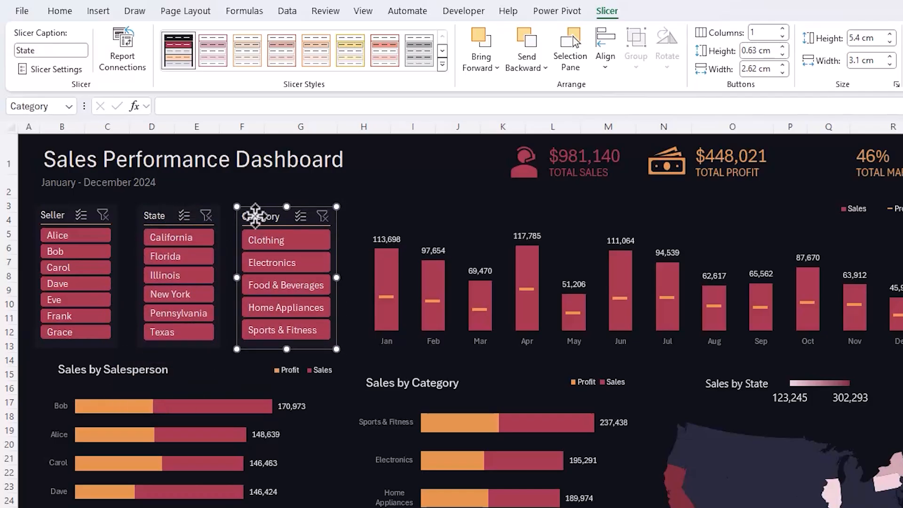
- Align the tops of the Seller, State and Category slicers and distribute them horizontally
{"action": "left_click", "coordinate": [175, 215], "text": "ctrl"}
{"action": "left_click", "coordinate": [77, 216], "text": "shift"}
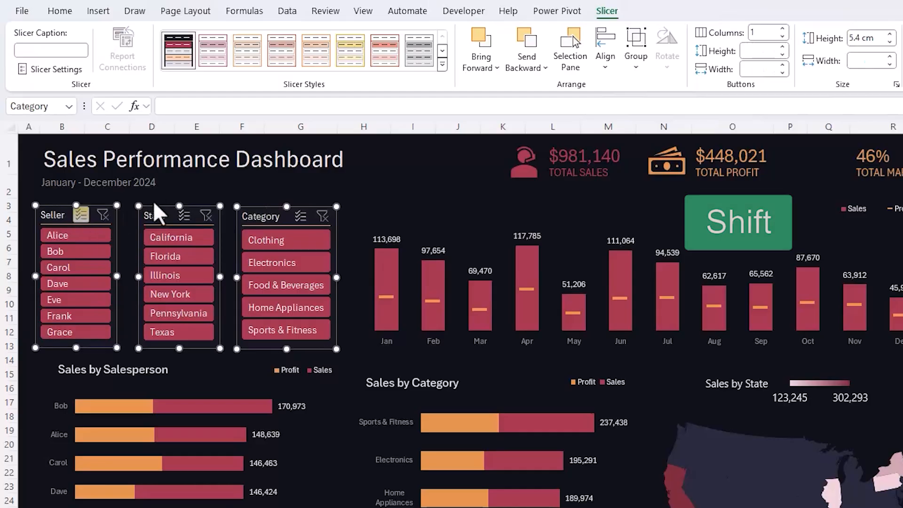
{"action": "left_click", "coordinate": [608, 66]}
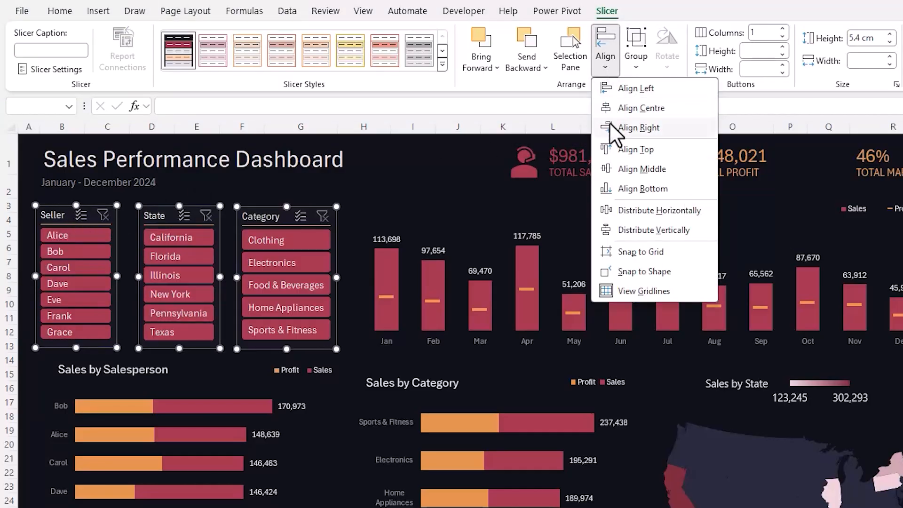
{"action": "left_click", "coordinate": [617, 149]}
{"action": "left_click", "coordinate": [604, 61]}
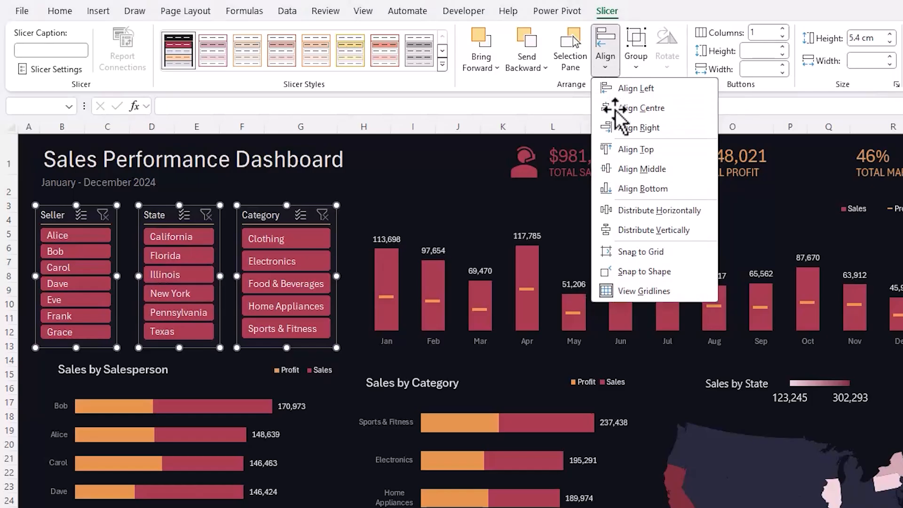
{"action": "left_click", "coordinate": [639, 211]}
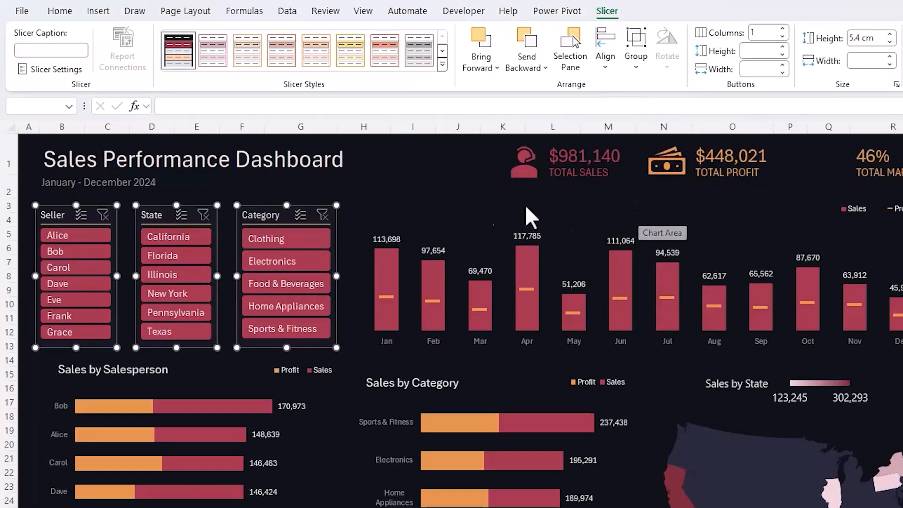
{"action": "left_click", "coordinate": [367, 189]}
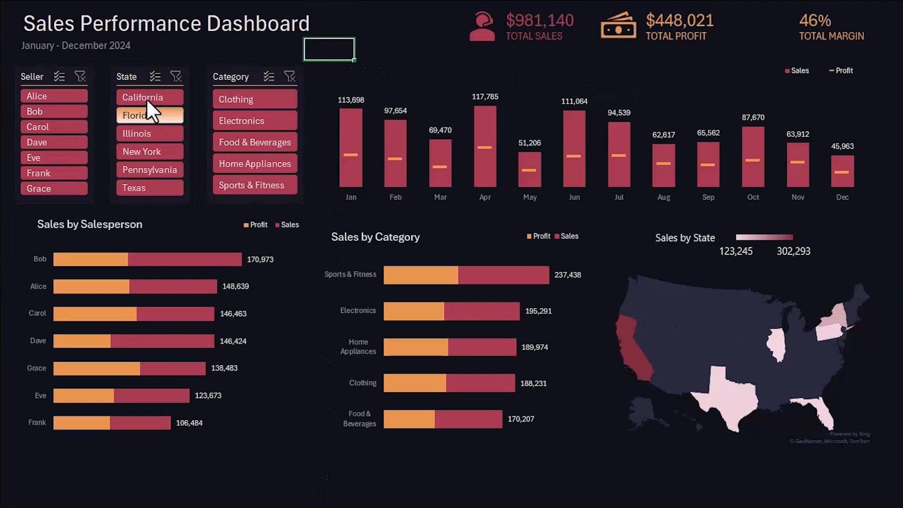
- Test the slicers by filtering State to California and Category to Clothing, clearing each filter again
{"action": "left_click", "coordinate": [170, 234]}
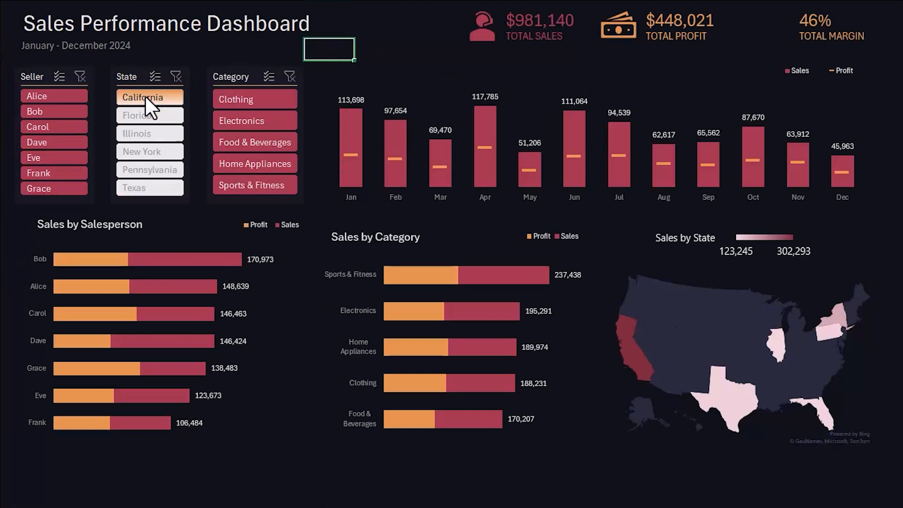
{"action": "left_click", "coordinate": [176, 78]}
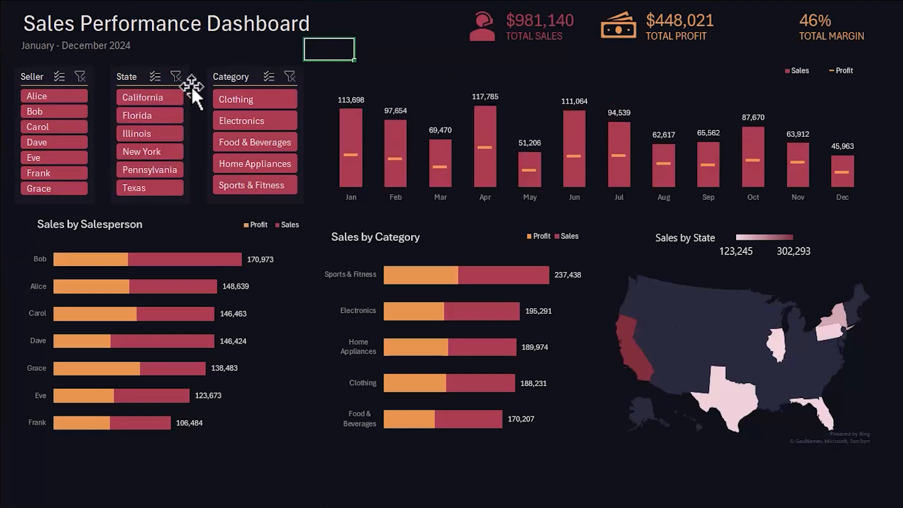
{"action": "left_click", "coordinate": [220, 97]}
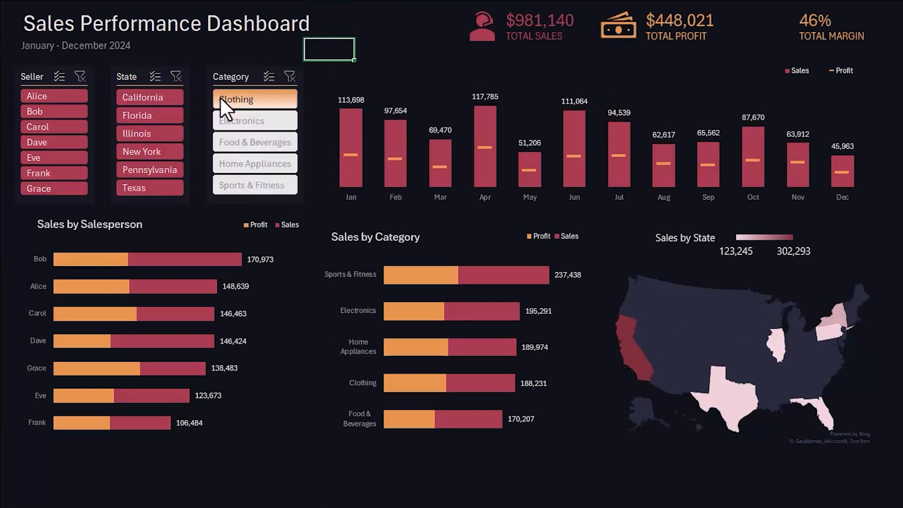
{"action": "left_click", "coordinate": [290, 76]}
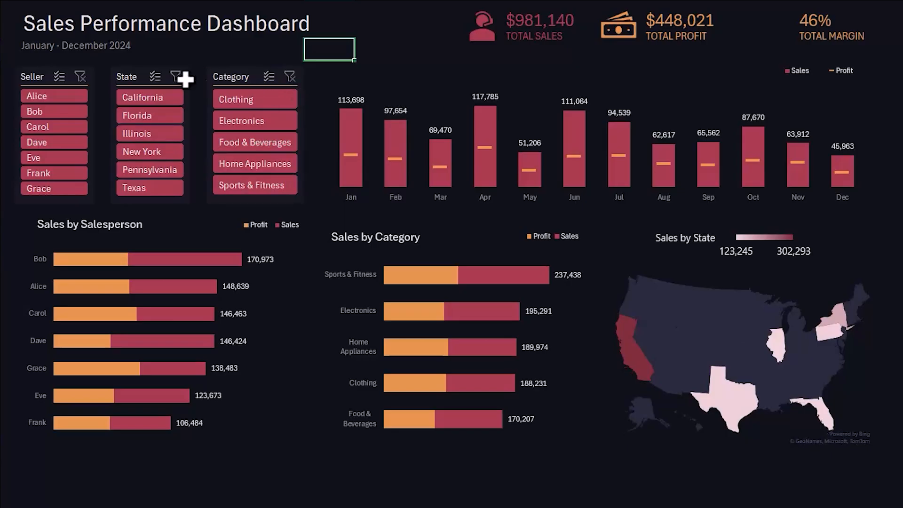
- Connect the Seller slicer to the Category, Pie and state PivotTables, leaving Salesperson unconnected
{"action": "left_click", "coordinate": [41, 79]}
{"action": "right_click", "coordinate": [41, 79]}
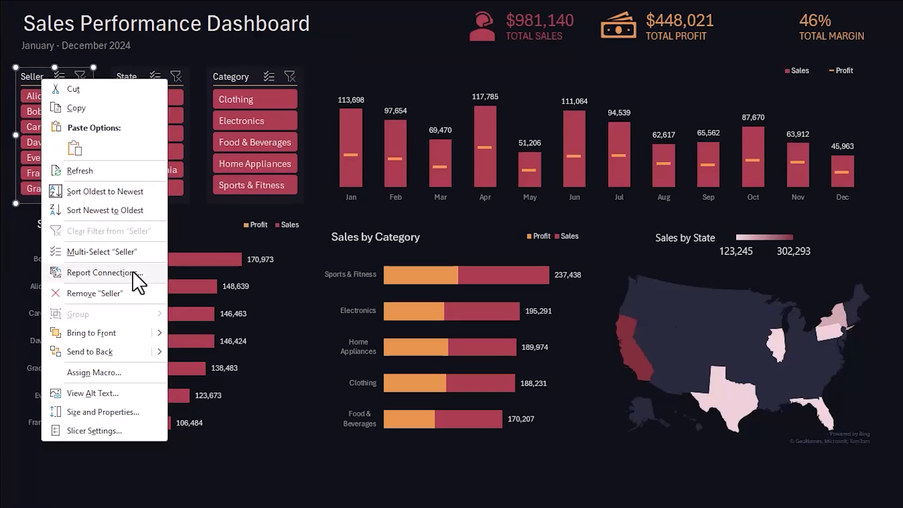
{"action": "left_click", "coordinate": [145, 276]}
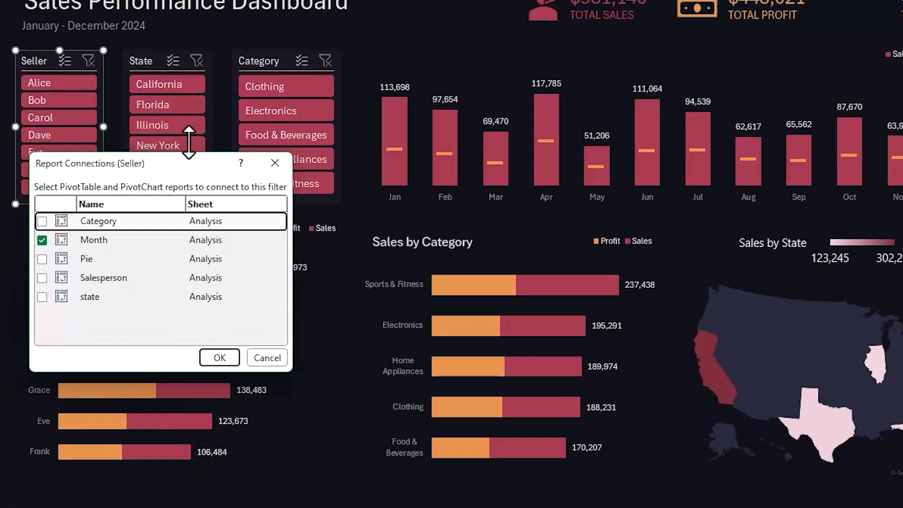
{"action": "left_click_drag", "start_coordinate": [205, 137], "coordinate": [387, 138]}
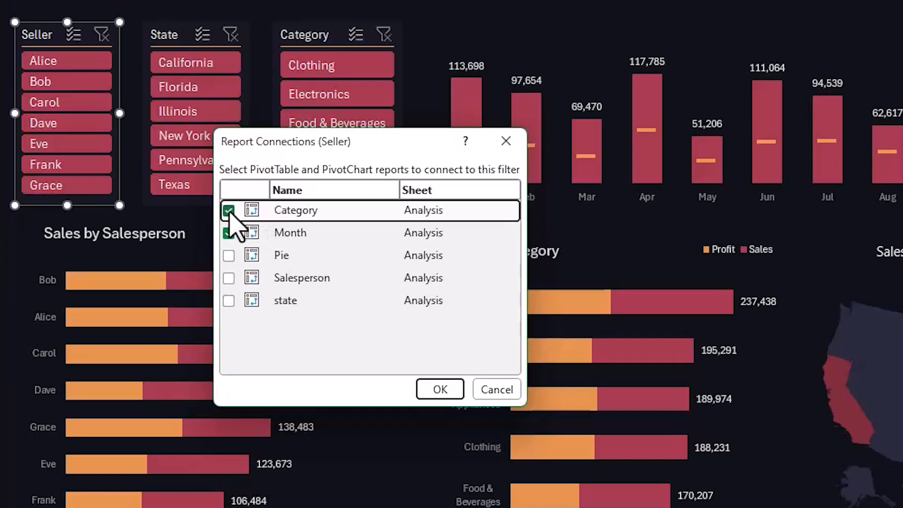
{"action": "left_click", "coordinate": [228, 255]}
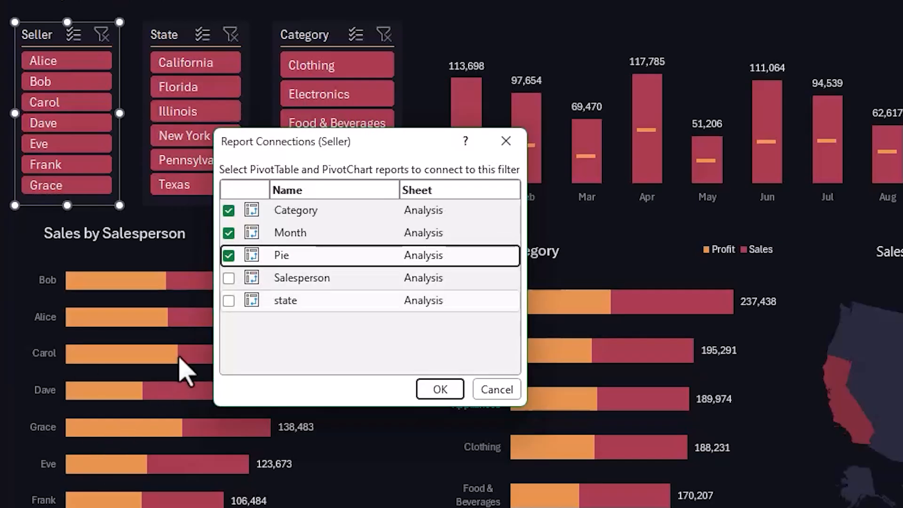
{"action": "left_click", "coordinate": [229, 301]}
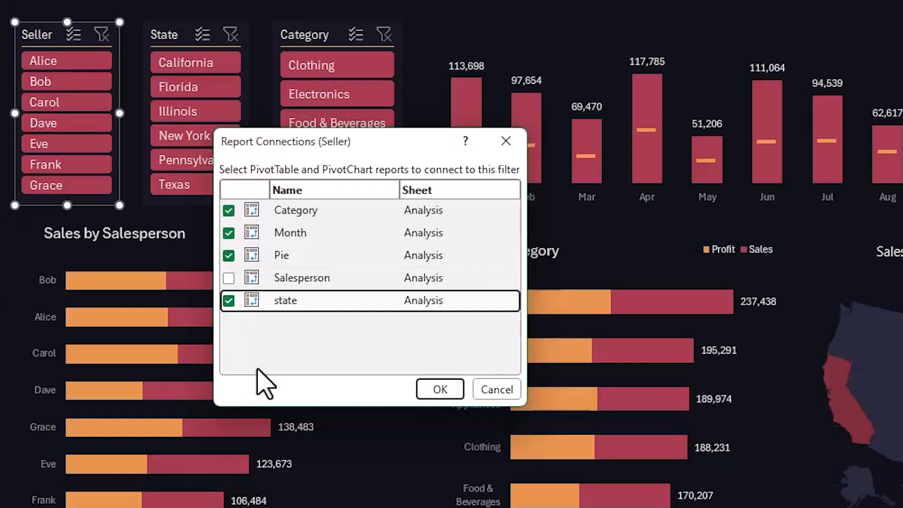
{"action": "left_click", "coordinate": [434, 389]}
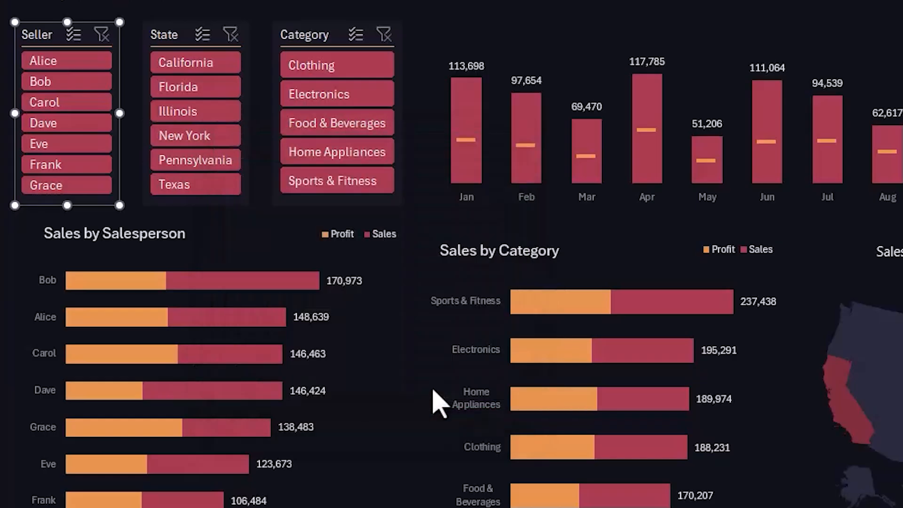
- Connect the State slicer to the Category, Pie and Salesperson PivotTables, leaving state unconnected
{"action": "right_click", "coordinate": [181, 40]}
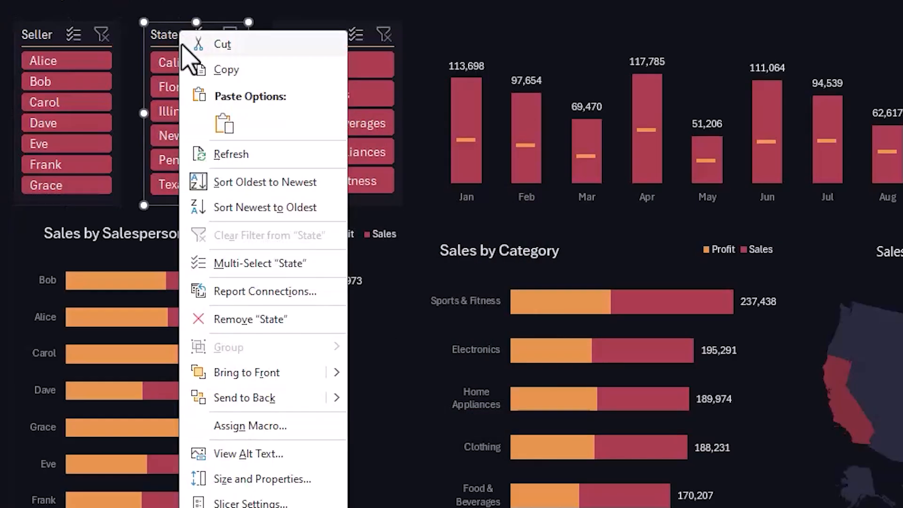
{"action": "left_click", "coordinate": [256, 295]}
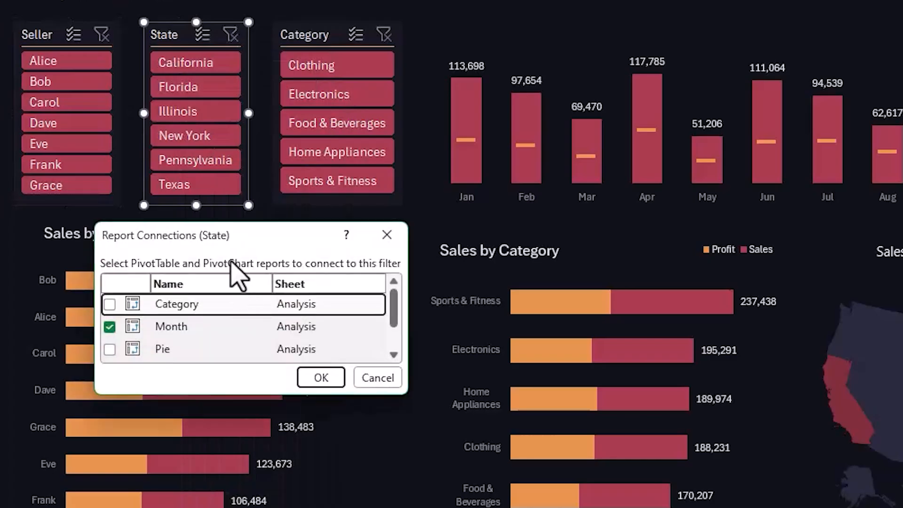
{"action": "left_click_drag", "start_coordinate": [209, 222], "coordinate": [210, 140]}
{"action": "left_click", "coordinate": [110, 222]}
{"action": "left_click", "coordinate": [110, 267]}
{"action": "left_click", "coordinate": [109, 289]}
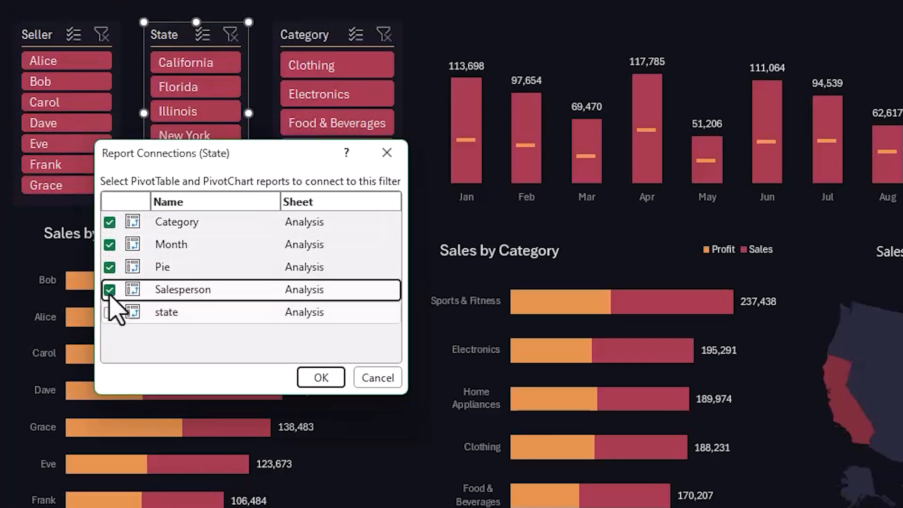
{"action": "left_click", "coordinate": [320, 378]}
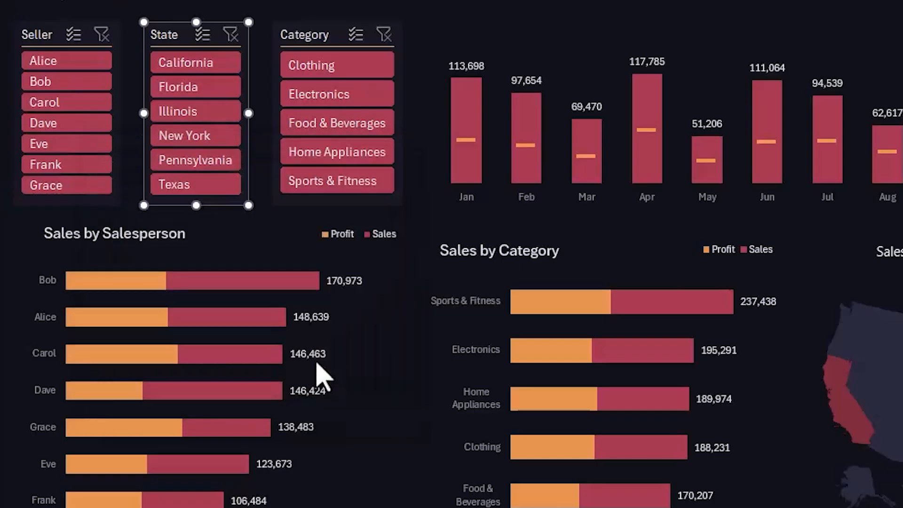
- Connect the Category slicer to the Pie, Salesperson and state PivotTables, leaving Category unconnected
{"action": "right_click", "coordinate": [300, 32]}
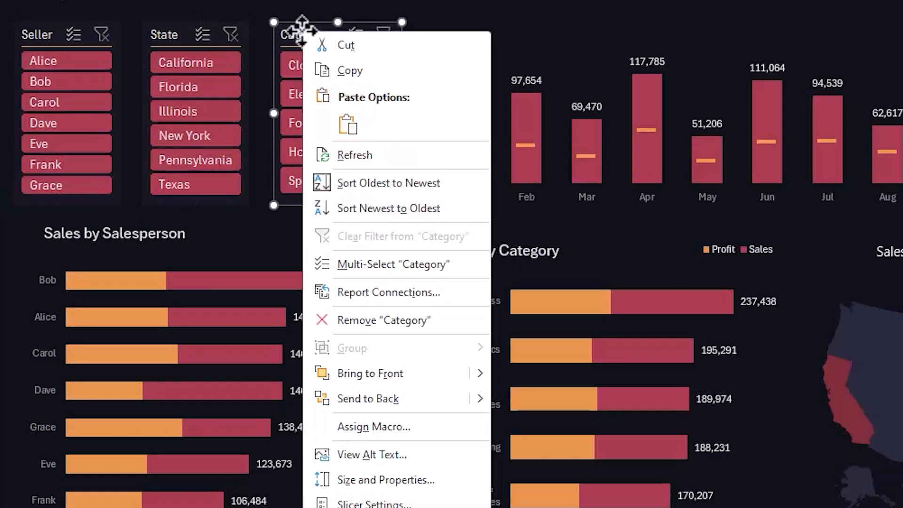
{"action": "left_click", "coordinate": [352, 292]}
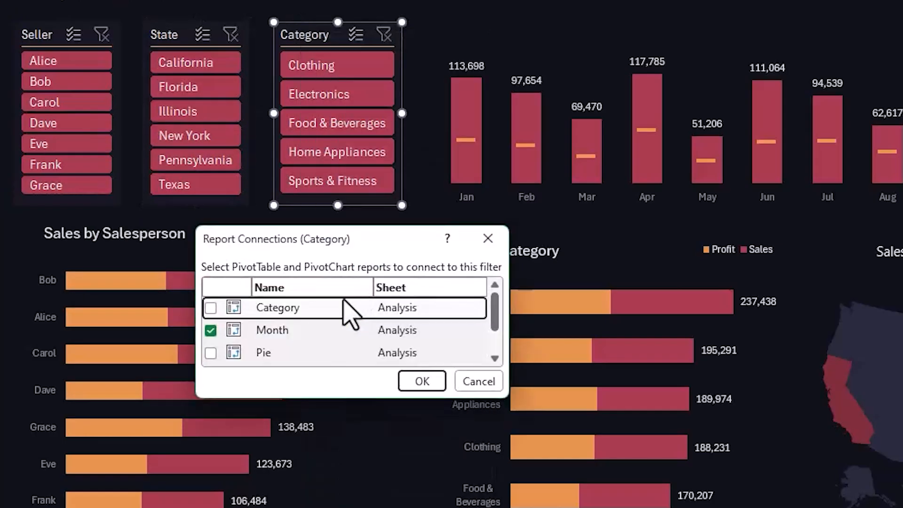
{"action": "left_click", "coordinate": [211, 353]}
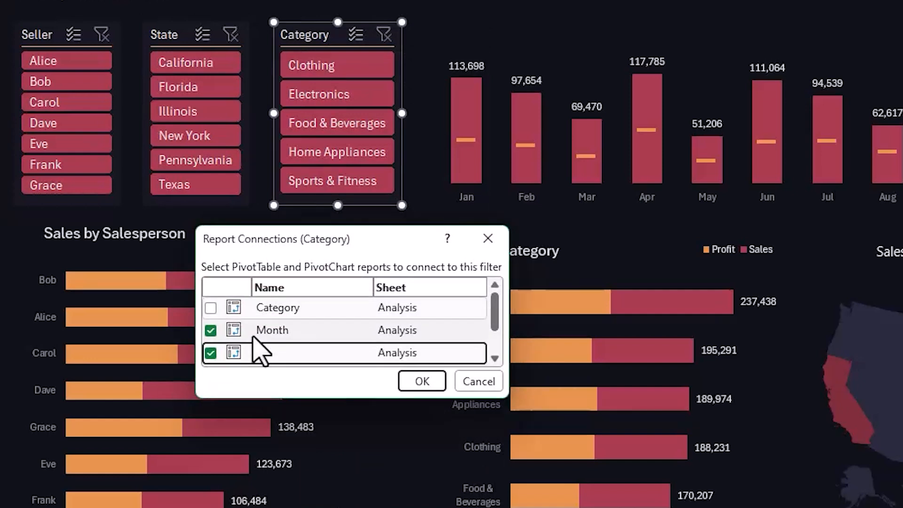
{"action": "scroll", "coordinate": [258, 329], "scroll_direction": "down", "scroll_amount": 1}
{"action": "left_click", "coordinate": [211, 332]}
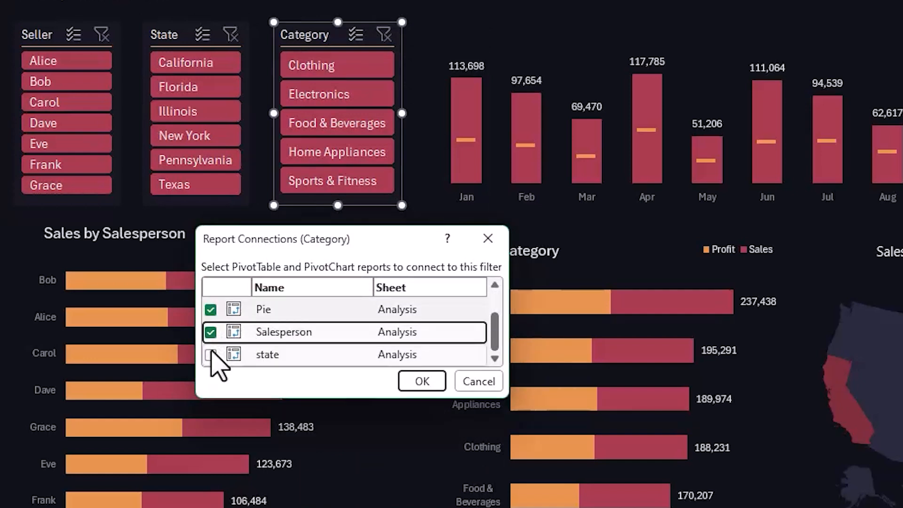
{"action": "left_click", "coordinate": [211, 354]}
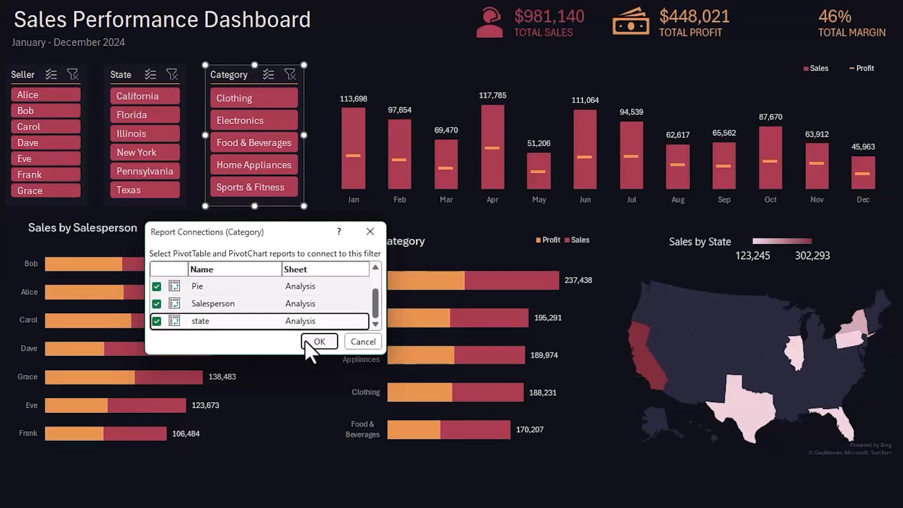
{"action": "left_click", "coordinate": [422, 380]}
{"action": "left_click", "coordinate": [299, 465]}
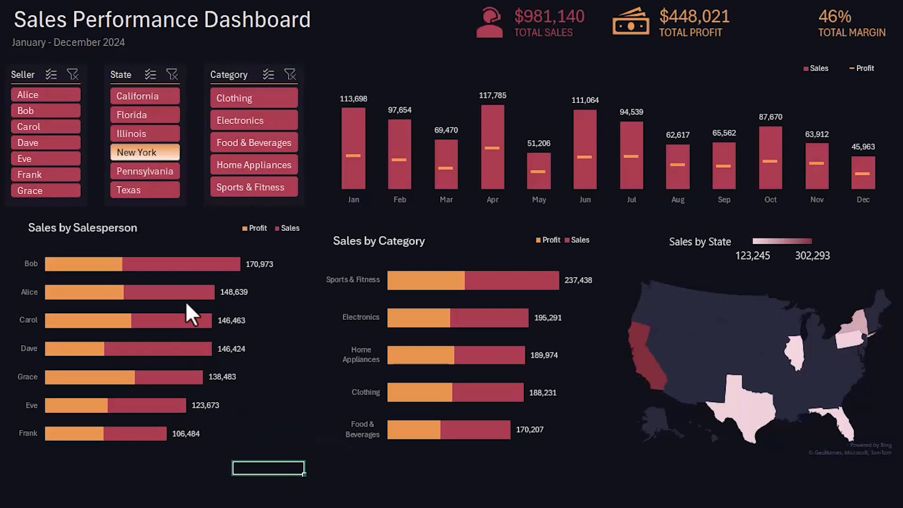
- Test the slicers with two individual sellers, California and Florida, and Clothing and Electronics, clearing each slicer's filter after its test
{"action": "left_click", "coordinate": [44, 97]}
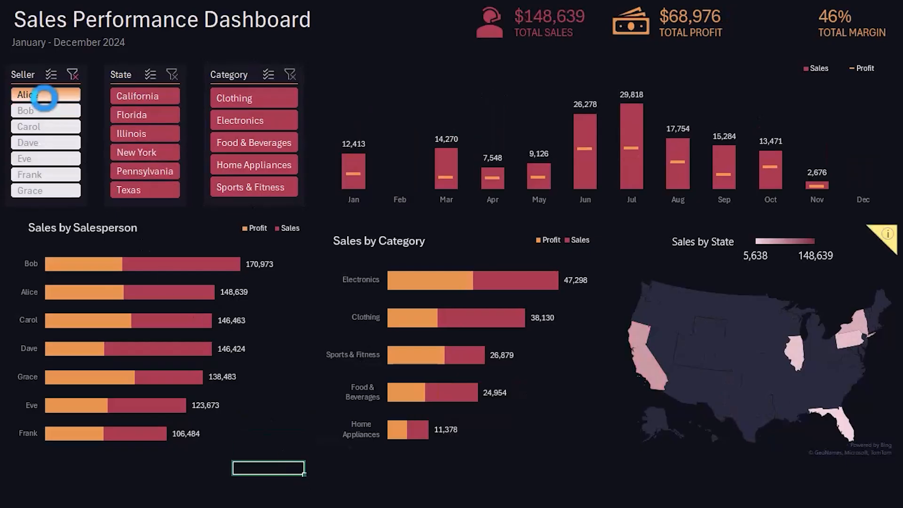
{"action": "left_click", "coordinate": [49, 125]}
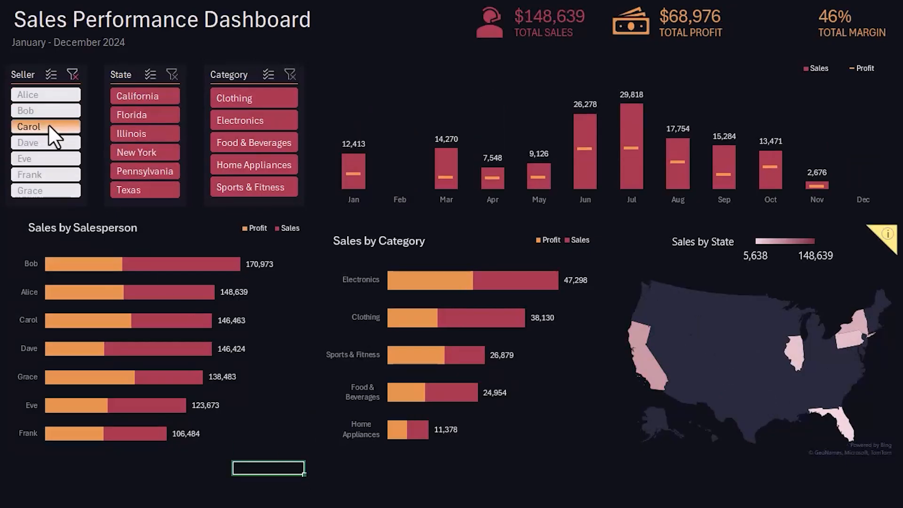
{"action": "left_click", "coordinate": [72, 75]}
{"action": "left_click", "coordinate": [132, 96]}
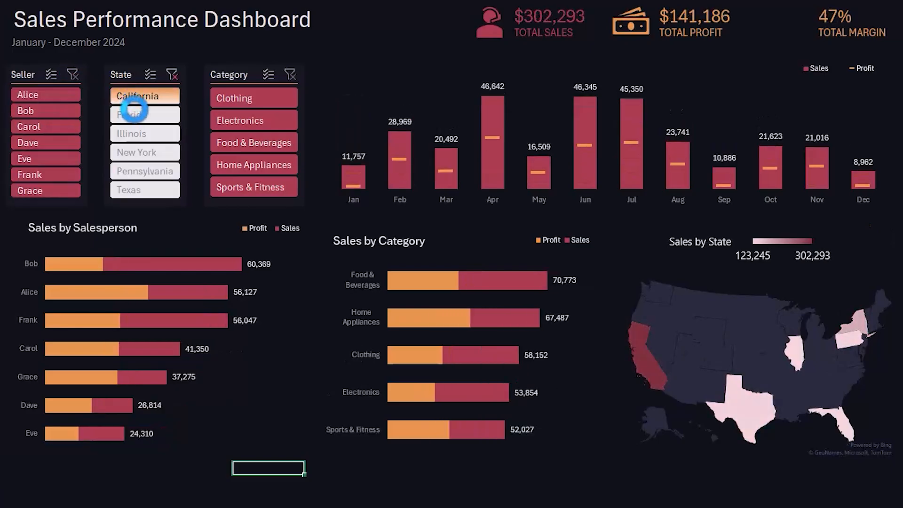
{"action": "left_click", "coordinate": [134, 112]}
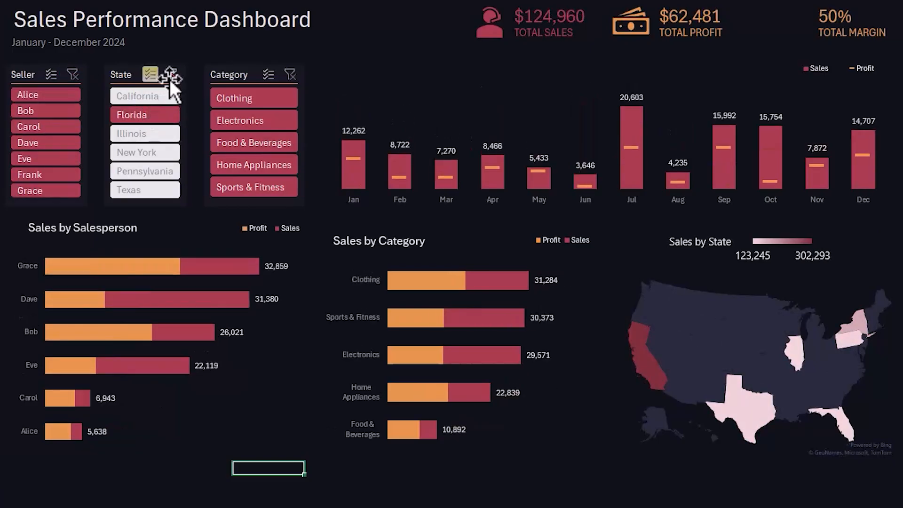
{"action": "left_click", "coordinate": [172, 75]}
{"action": "left_click", "coordinate": [247, 97]}
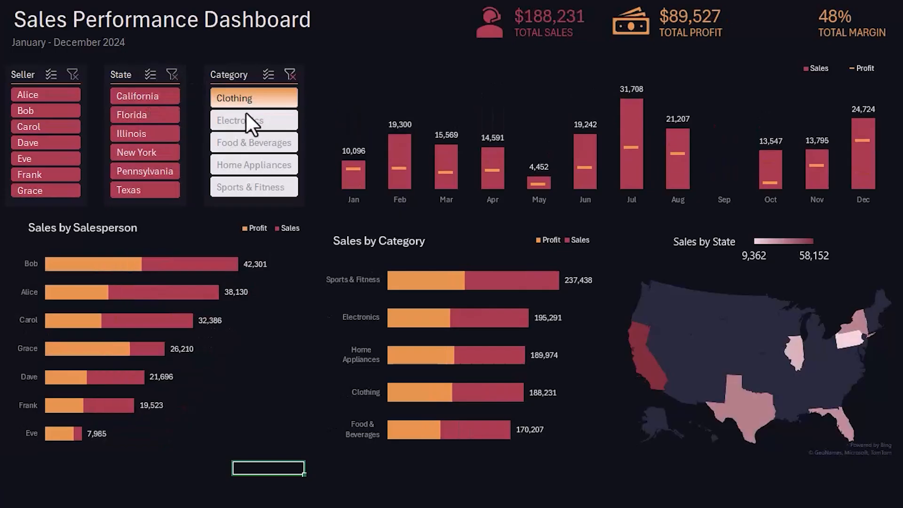
{"action": "left_click", "coordinate": [245, 116]}
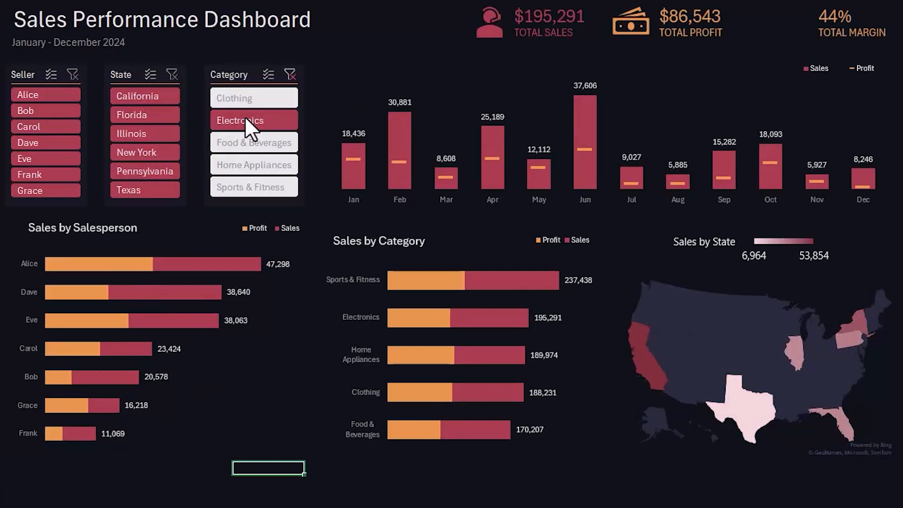
{"action": "left_click", "coordinate": [292, 78]}
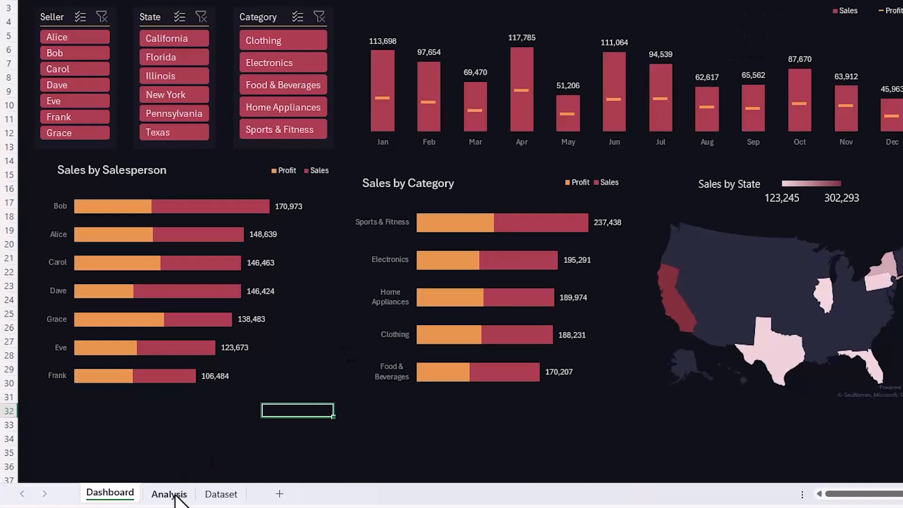
- Check the Margin formula on the Analysis sheet and insert a 2-D pie chart from cells C4:D4
{"action": "left_click", "coordinate": [176, 492]}
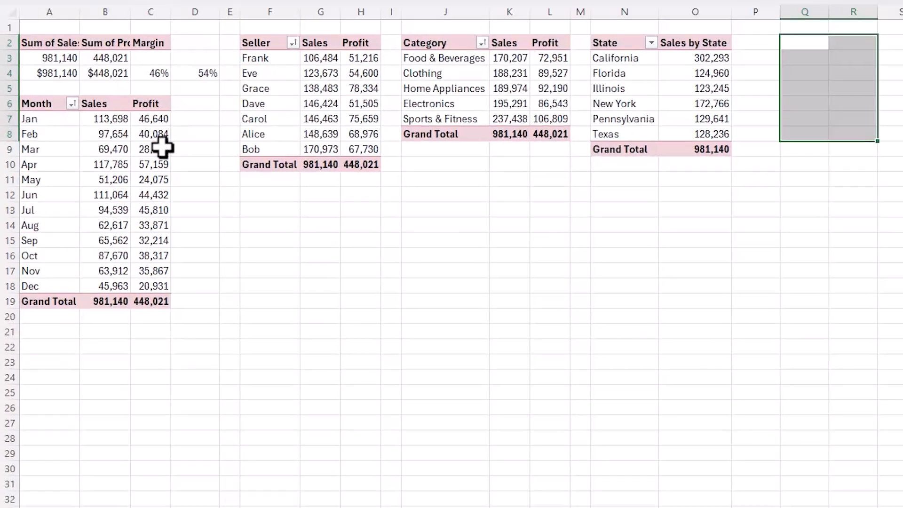
{"action": "left_click", "coordinate": [155, 100]}
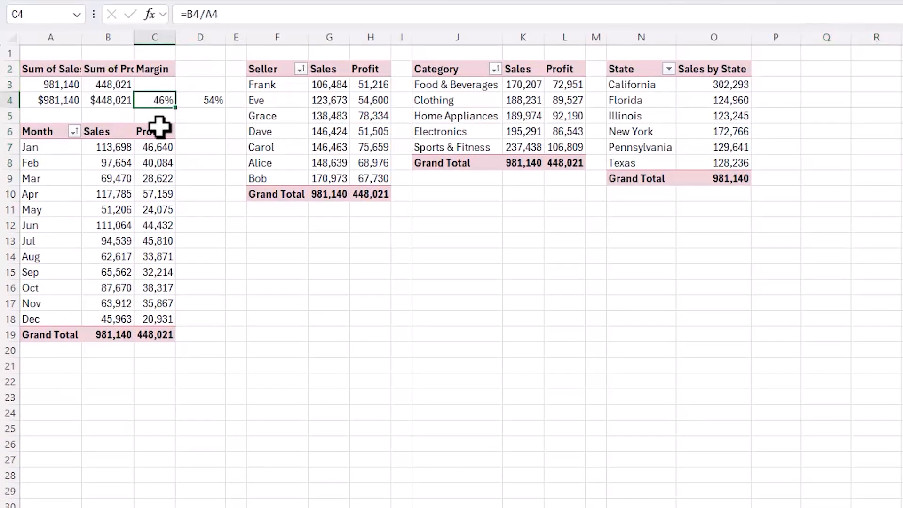
{"action": "key", "text": "F2"}
{"action": "key", "text": "Escape"}
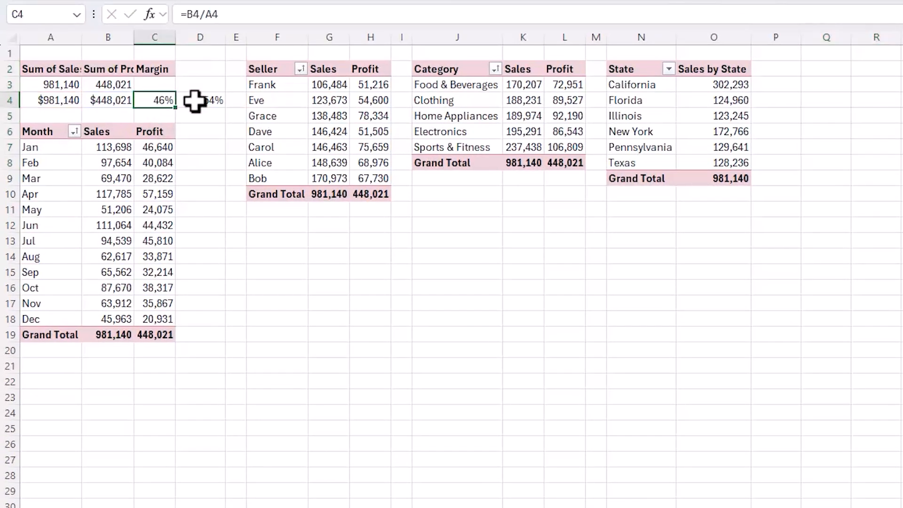
{"action": "left_click", "coordinate": [193, 101]}
{"action": "left_click_drag", "start_coordinate": [194, 100], "coordinate": [159, 99]}
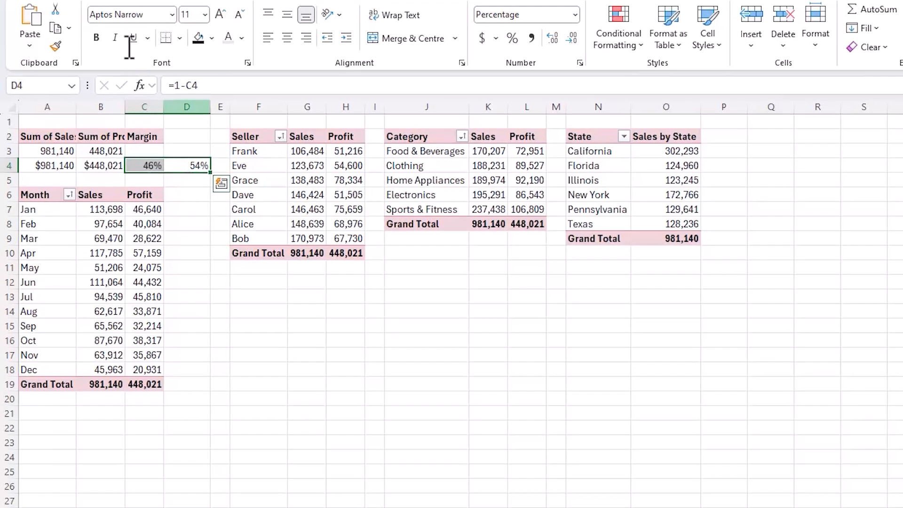
{"action": "left_click", "coordinate": [99, 12]}
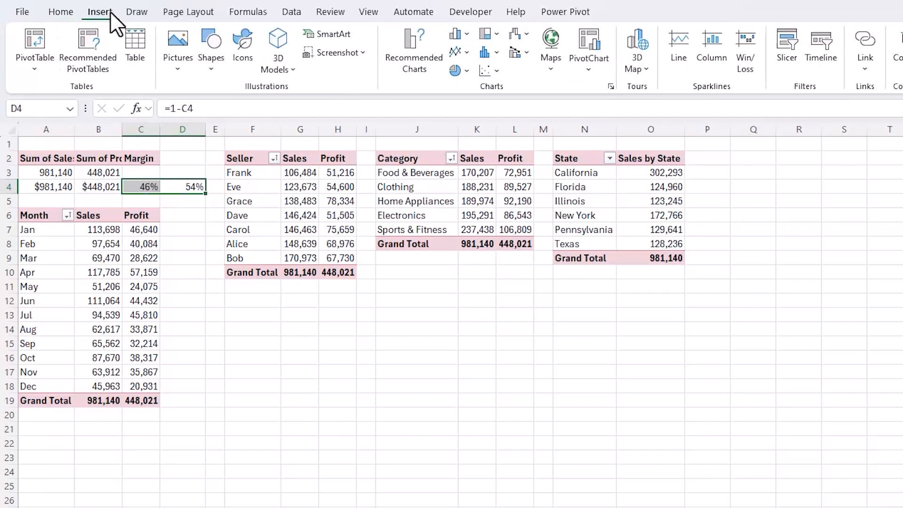
{"action": "left_click", "coordinate": [460, 70]}
{"action": "left_click", "coordinate": [465, 112]}
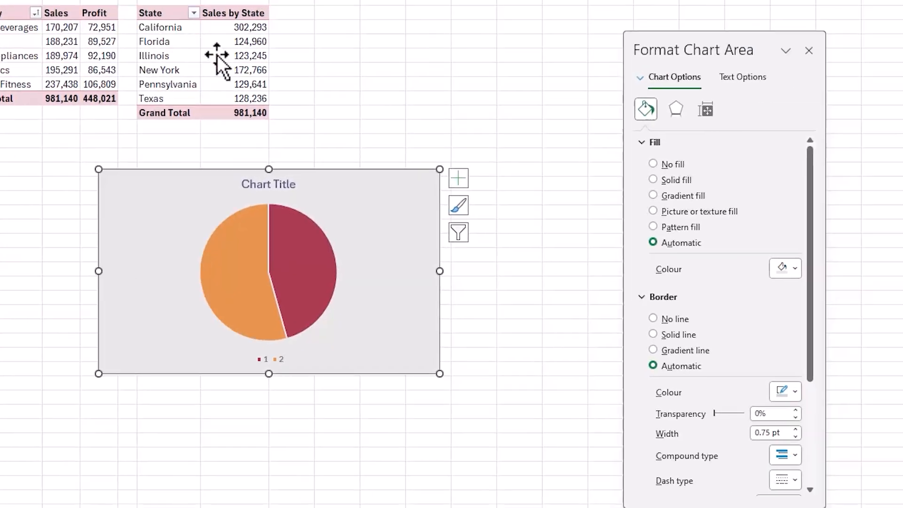
- Remove the chart title and legend from the margin pie chart
{"action": "left_click", "coordinate": [454, 174]}
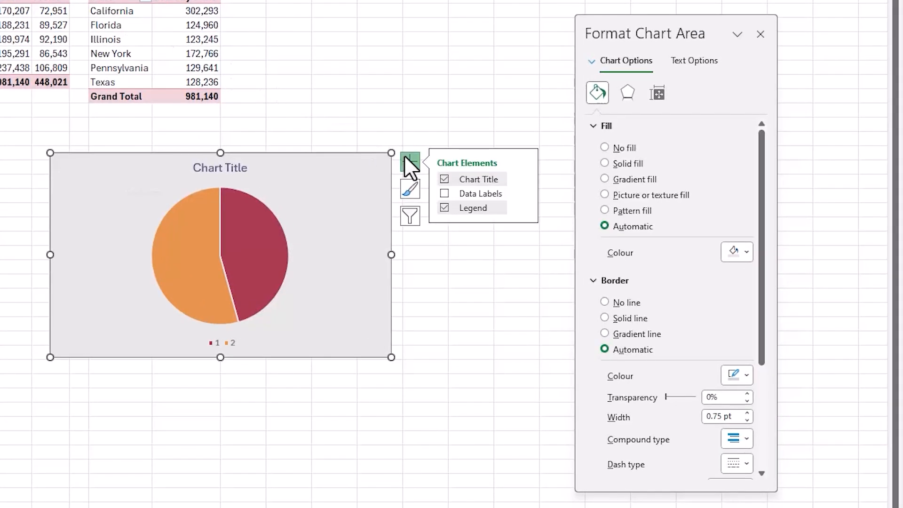
{"action": "left_click", "coordinate": [445, 179]}
{"action": "left_click", "coordinate": [444, 207]}
- Fill the pie series with the theme orange and recolour the larger, non-margin slice dark navy
{"action": "left_click", "coordinate": [277, 216]}
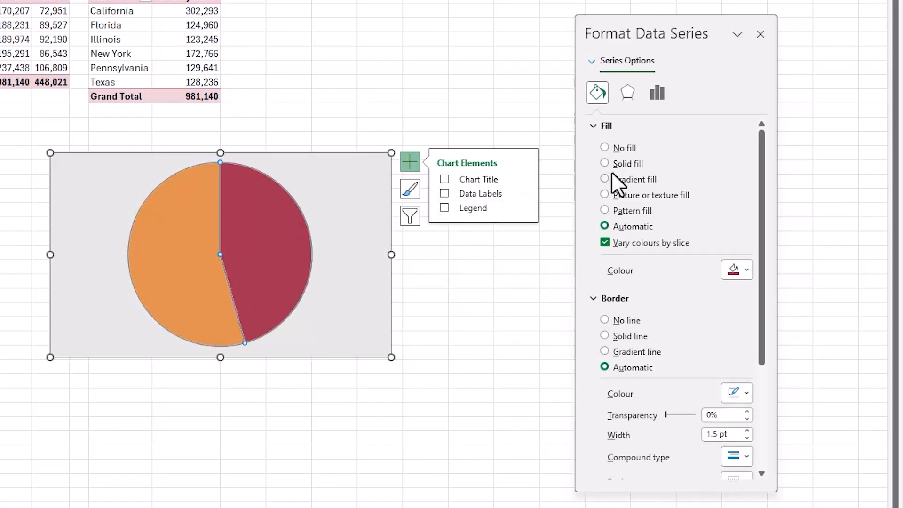
{"action": "left_click", "coordinate": [743, 266]}
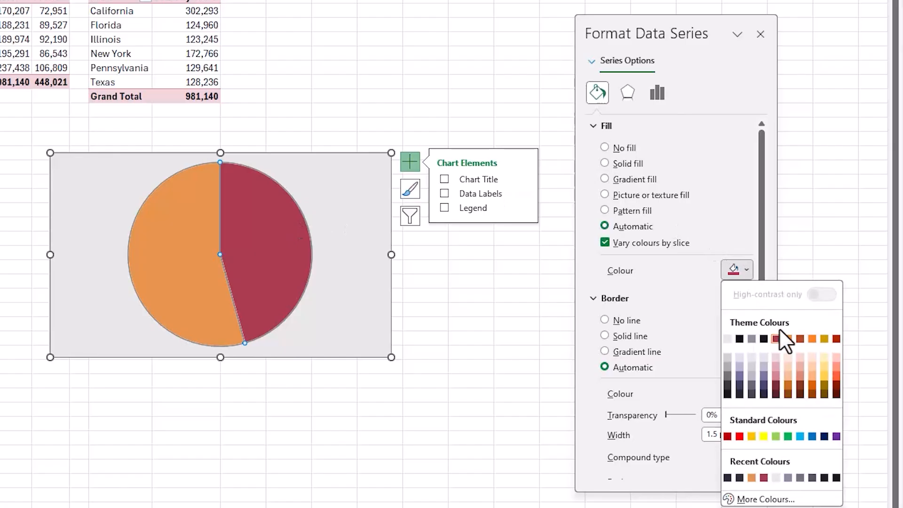
{"action": "left_click", "coordinate": [786, 340]}
{"action": "left_click", "coordinate": [185, 255]}
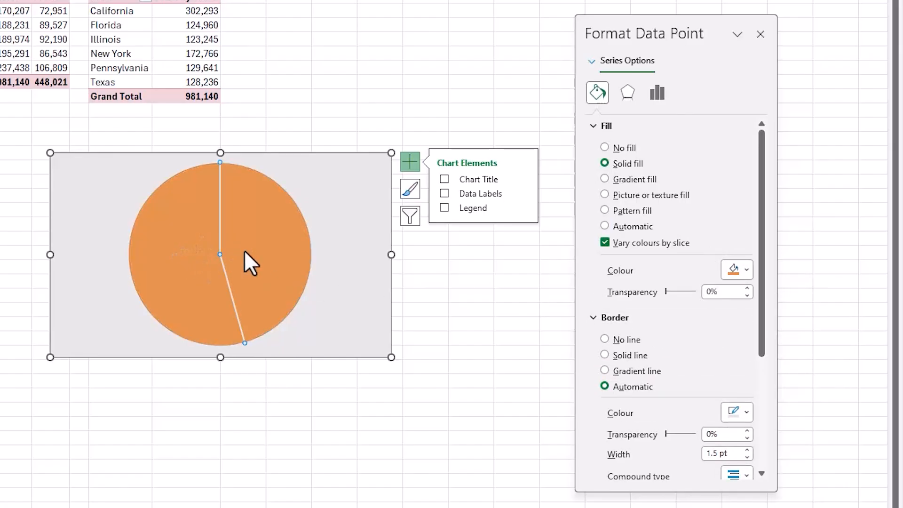
{"action": "left_click", "coordinate": [743, 270]}
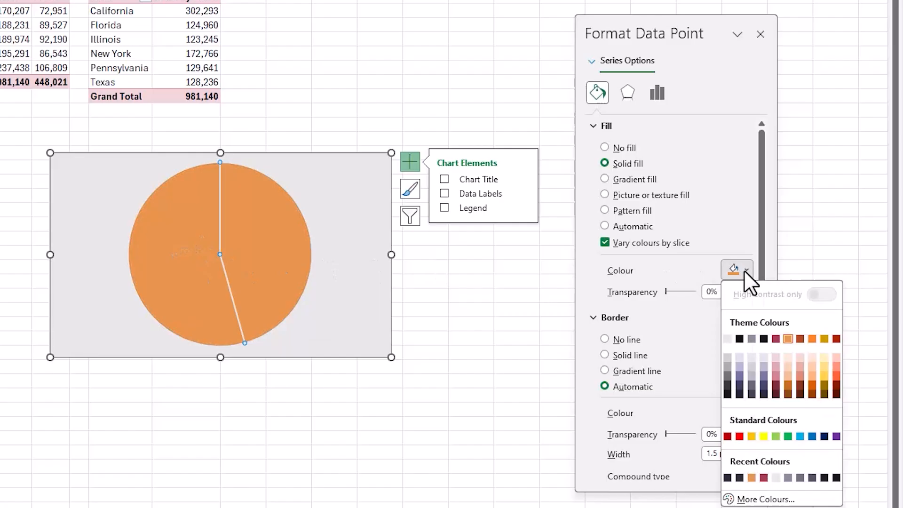
{"action": "left_click", "coordinate": [764, 392]}
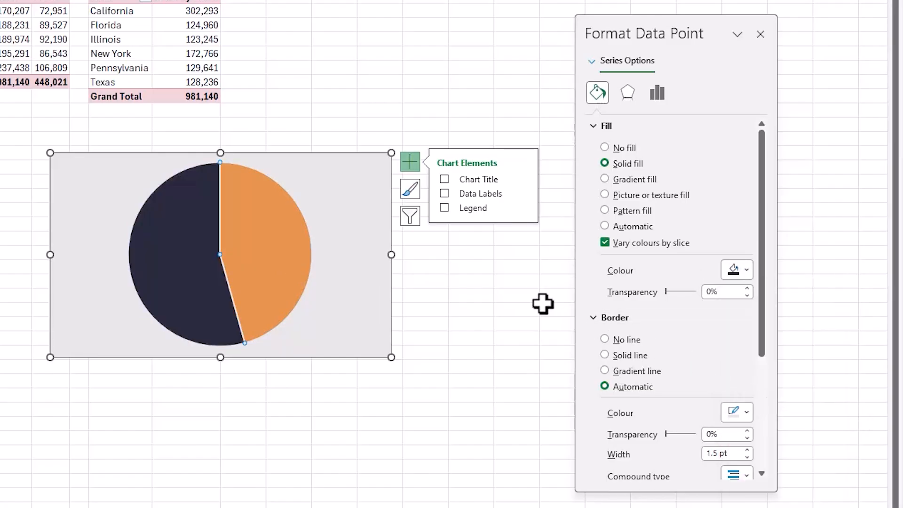
- Remove the plot area's border line and set the pie explosion to 5%
{"action": "left_click", "coordinate": [313, 213]}
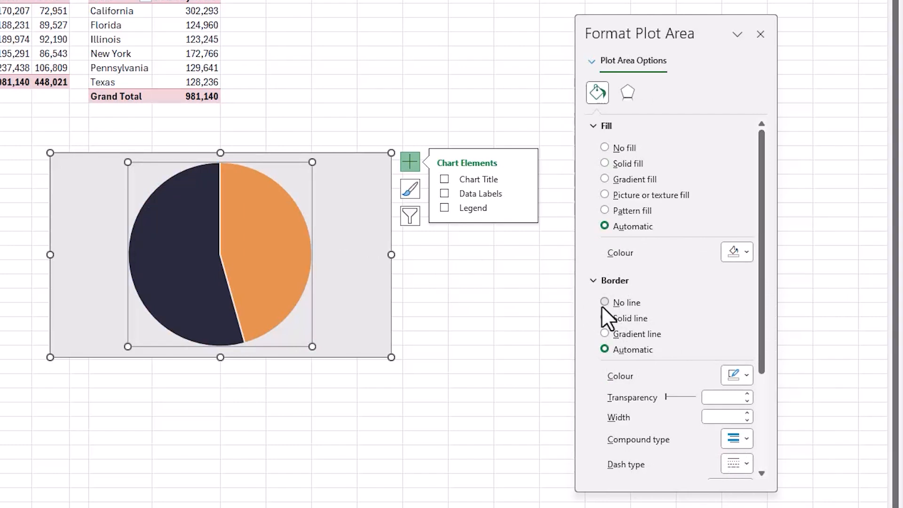
{"action": "left_click", "coordinate": [601, 304]}
{"action": "left_click", "coordinate": [282, 204]}
{"action": "left_click", "coordinate": [657, 97]}
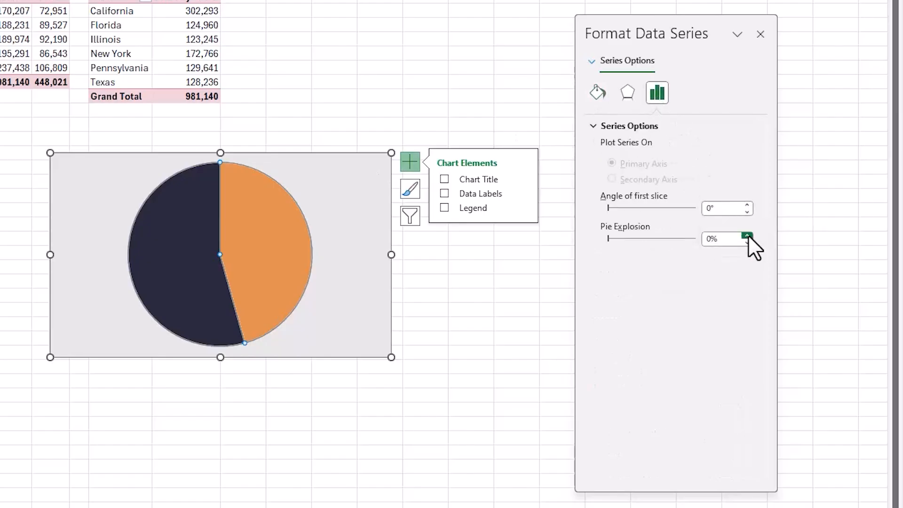
{"action": "left_click", "coordinate": [747, 235]}
{"action": "left_click", "coordinate": [746, 235]}
{"action": "left_click", "coordinate": [747, 235]}
{"action": "left_click", "coordinate": [747, 235]}
{"action": "left_click", "coordinate": [747, 235]}
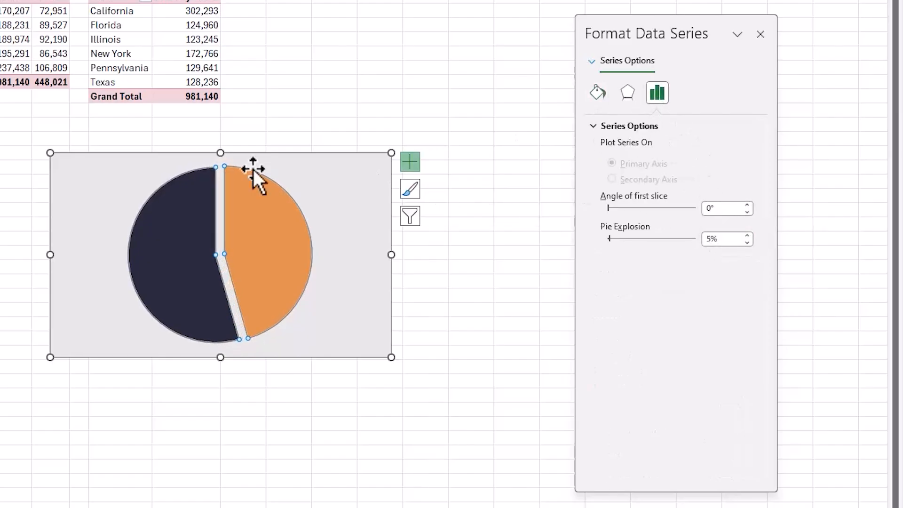
- Move the pie chart from the Analysis sheet to the dashboard sheet and shrink it to KPI icon size beside Total Margin
{"action": "left_click", "coordinate": [145, 155]}
{"action": "key", "text": "ctrl+x"}
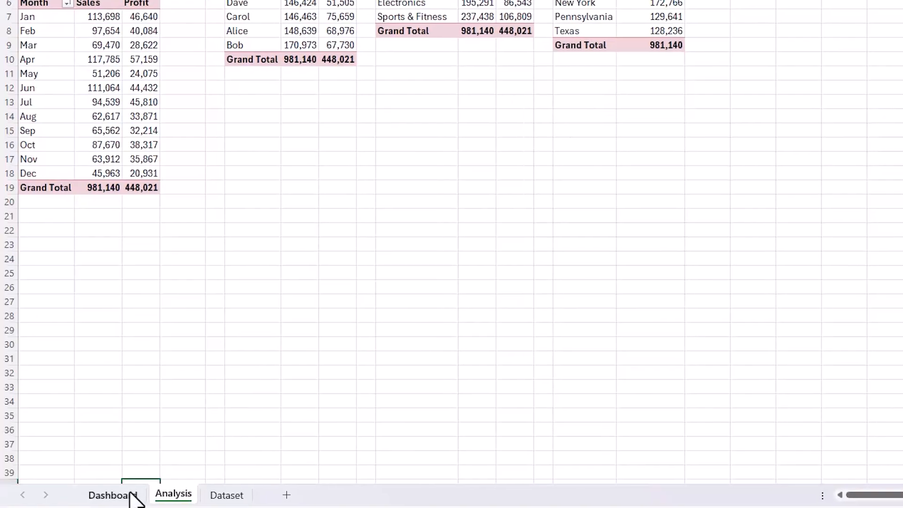
{"action": "left_click", "coordinate": [113, 495]}
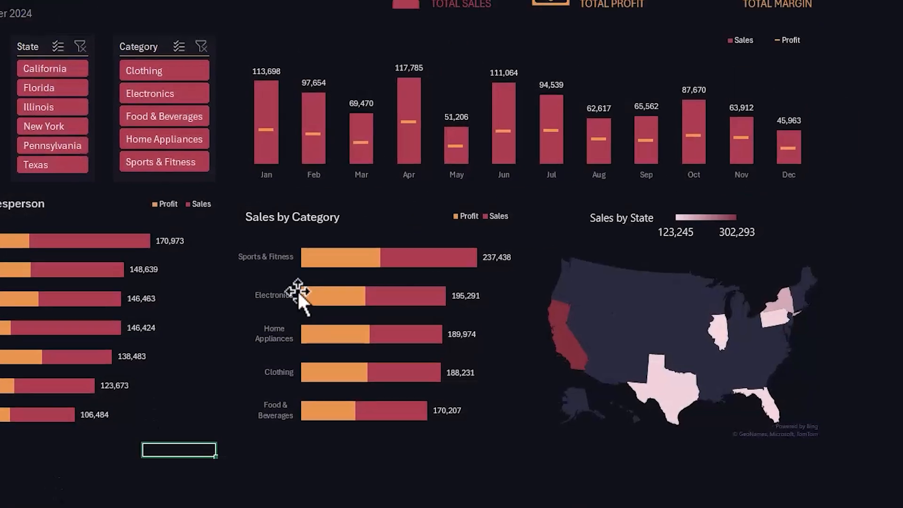
{"action": "key", "text": "ctrl+v"}
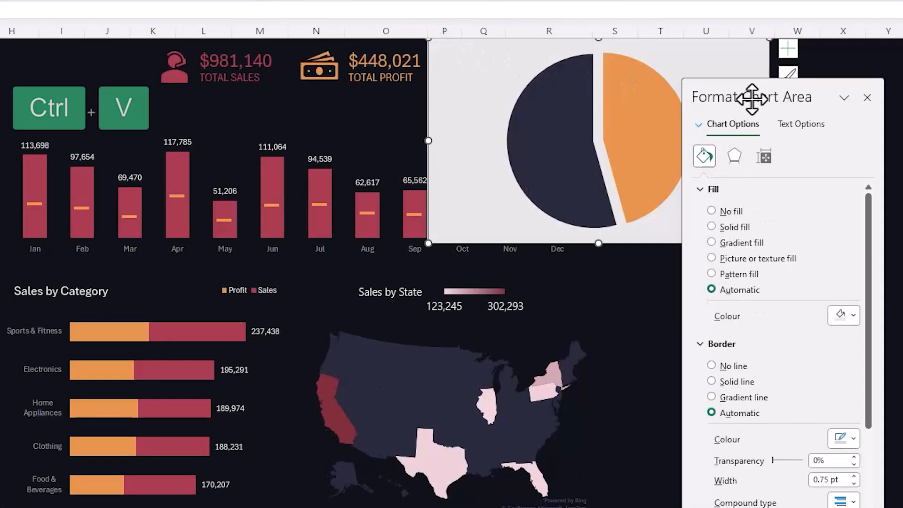
{"action": "left_click_drag", "start_coordinate": [751, 98], "coordinate": [892, 105]}
{"action": "left_click_drag", "start_coordinate": [769, 243], "coordinate": [515, 94]}
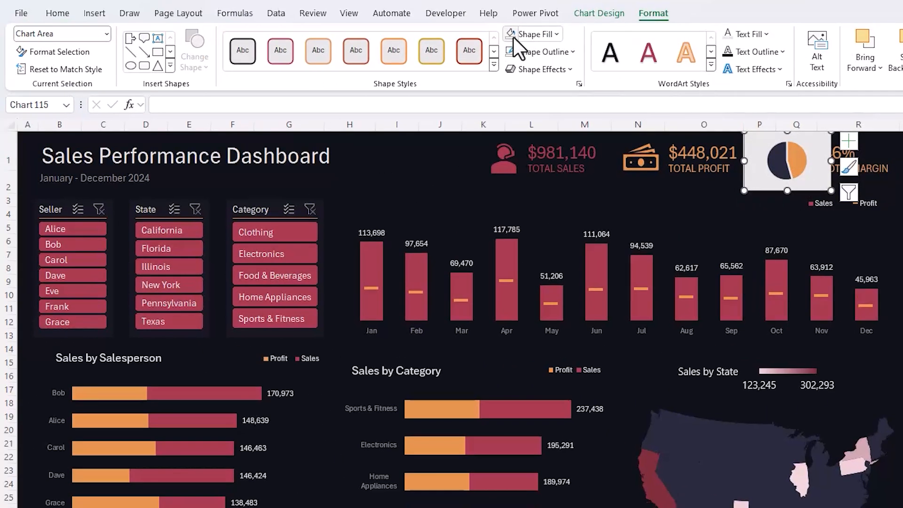
- Remove the pie chart's fill and outline, and fit it just before the Total Margin figure
{"action": "left_click", "coordinate": [510, 35]}
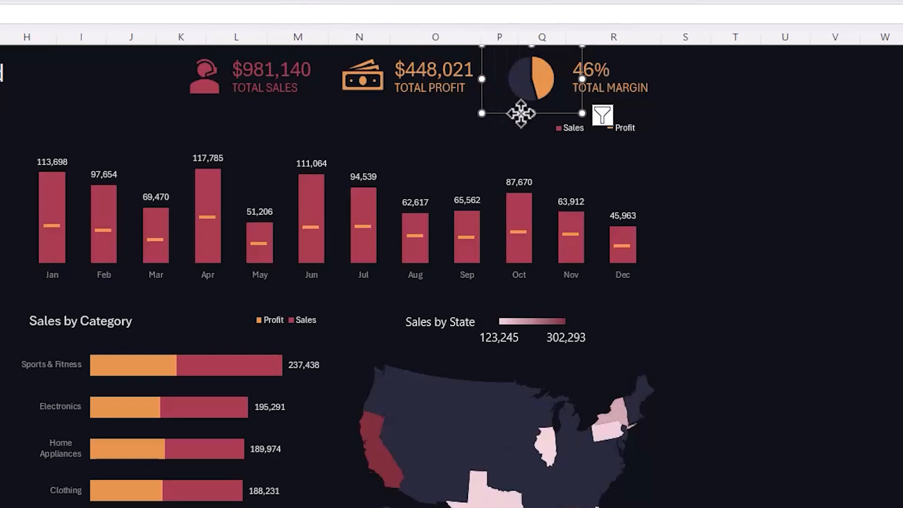
{"action": "left_click_drag", "start_coordinate": [520, 113], "coordinate": [528, 113]}
{"action": "left_click", "coordinate": [745, 174]}
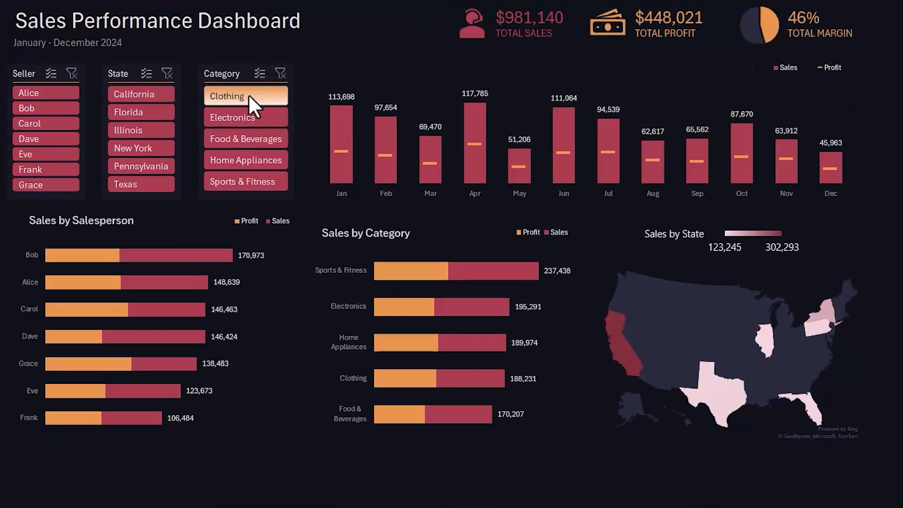
- Test the Category slicer by filtering the dashboard to single categories such as Food & Beverages, and clear its filter
{"action": "left_click", "coordinate": [249, 96]}
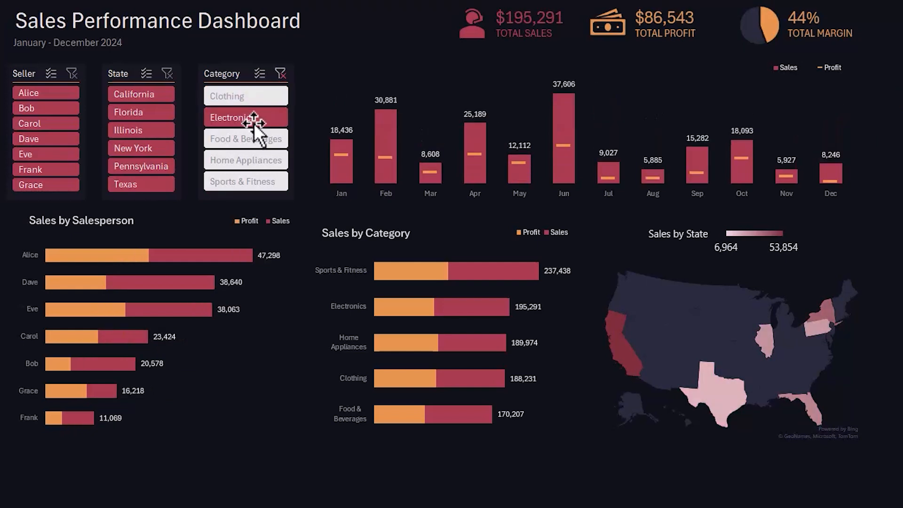
{"action": "left_click", "coordinate": [260, 141]}
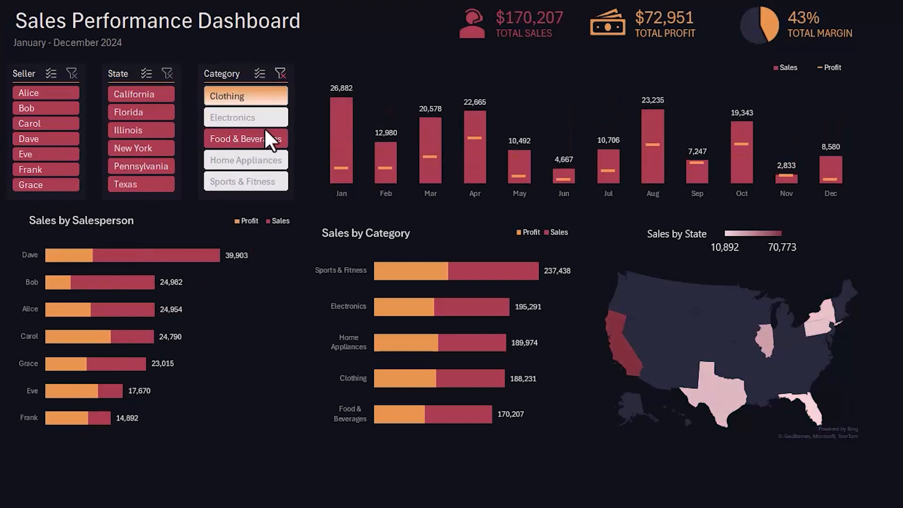
{"action": "left_click", "coordinate": [280, 73]}
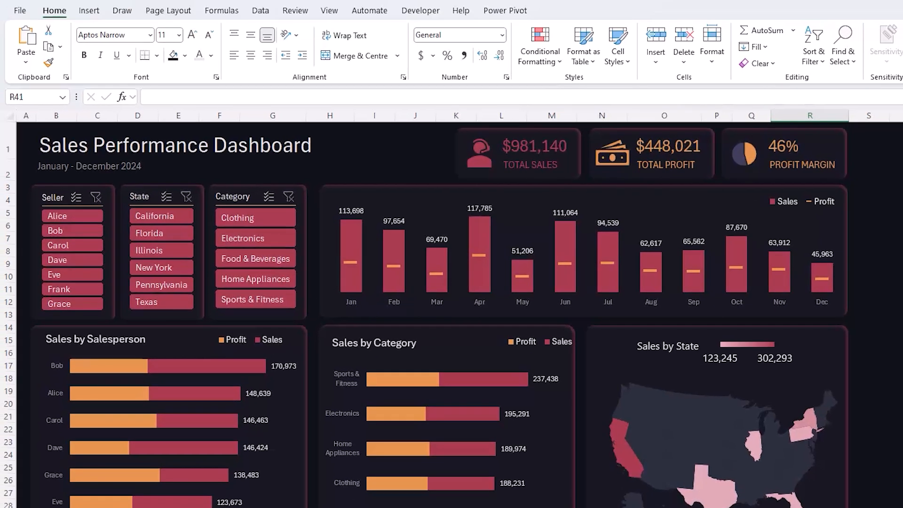
- Draw a rounded-corner rectangle over the Total Sales KPI as its card background
{"action": "left_click", "coordinate": [89, 11]}
{"action": "left_click", "coordinate": [187, 52]}
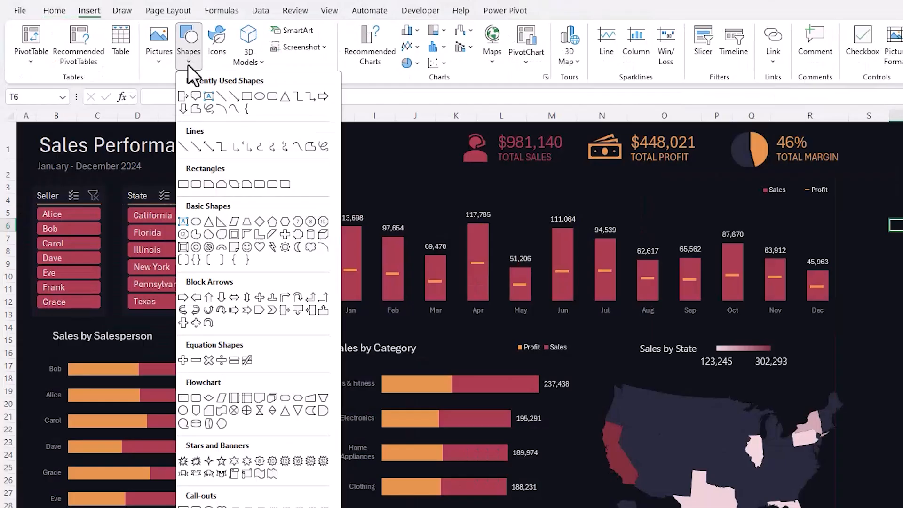
{"action": "left_click", "coordinate": [196, 184]}
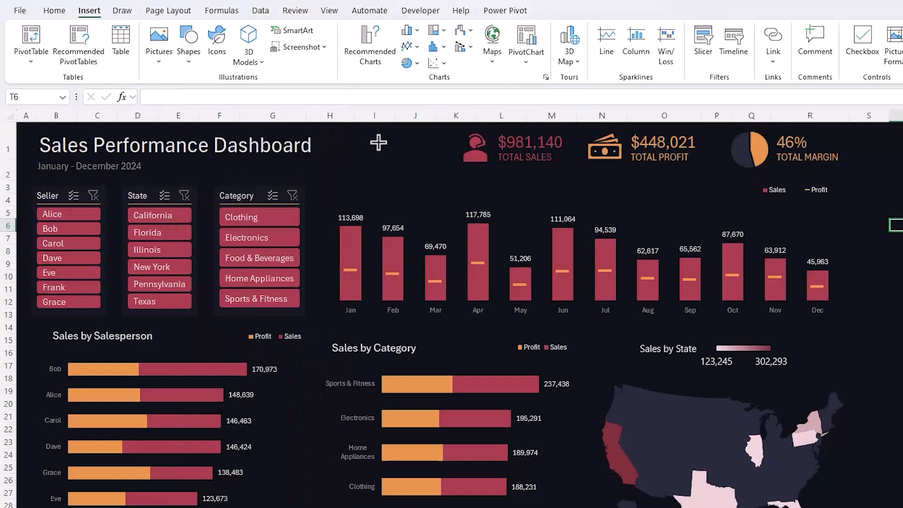
{"action": "left_click_drag", "start_coordinate": [449, 126], "coordinate": [570, 169]}
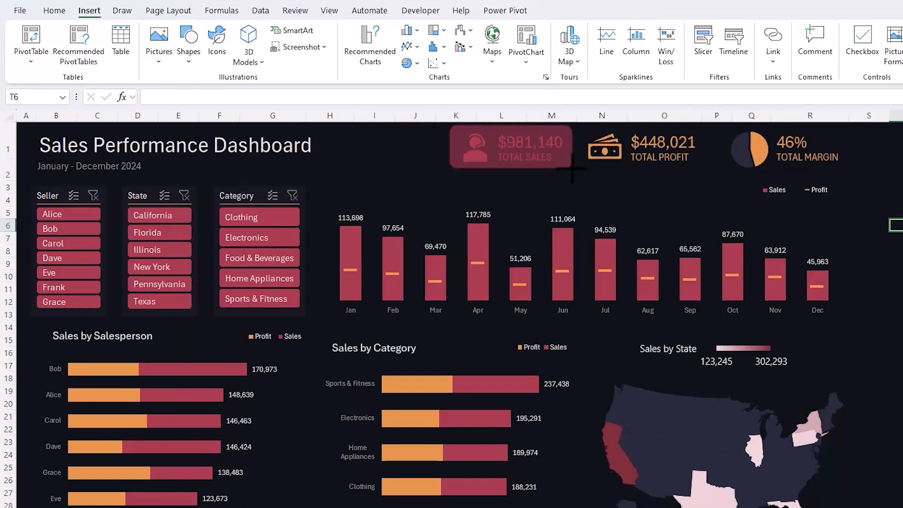
{"action": "left_click_drag", "start_coordinate": [570, 169], "coordinate": [567, 167]}
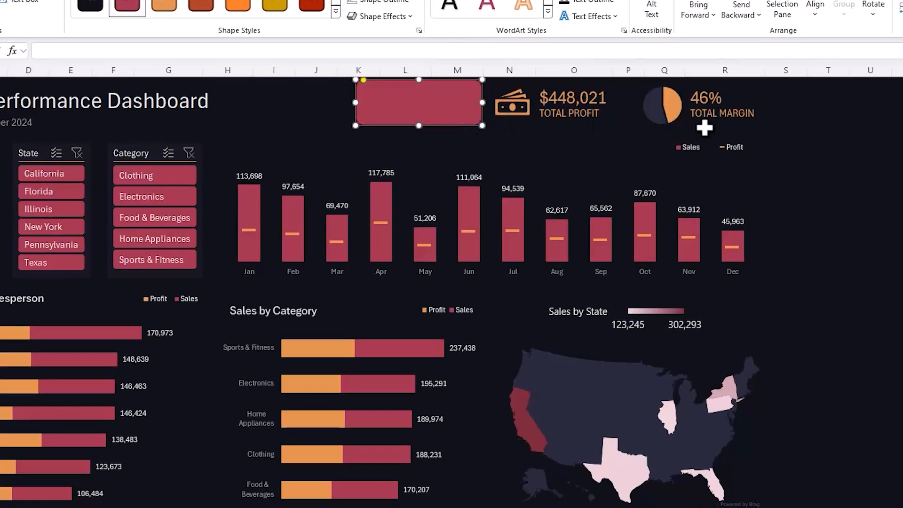
- Fill the rounded rectangle with the theme's dark navy and remove its outline
{"action": "key", "text": "ctrl+1"}
{"action": "left_click_drag", "start_coordinate": [517, 27], "coordinate": [502, 27]}
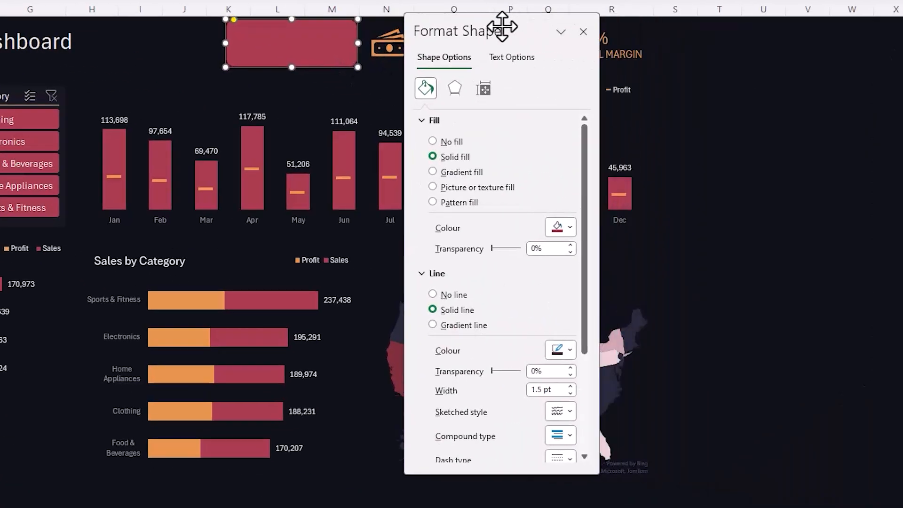
{"action": "left_click", "coordinate": [570, 227]}
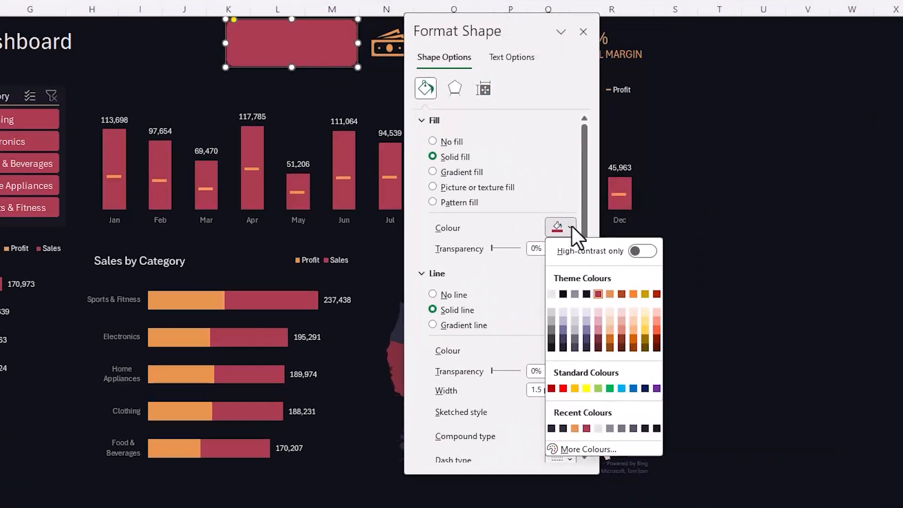
{"action": "left_click", "coordinate": [586, 294]}
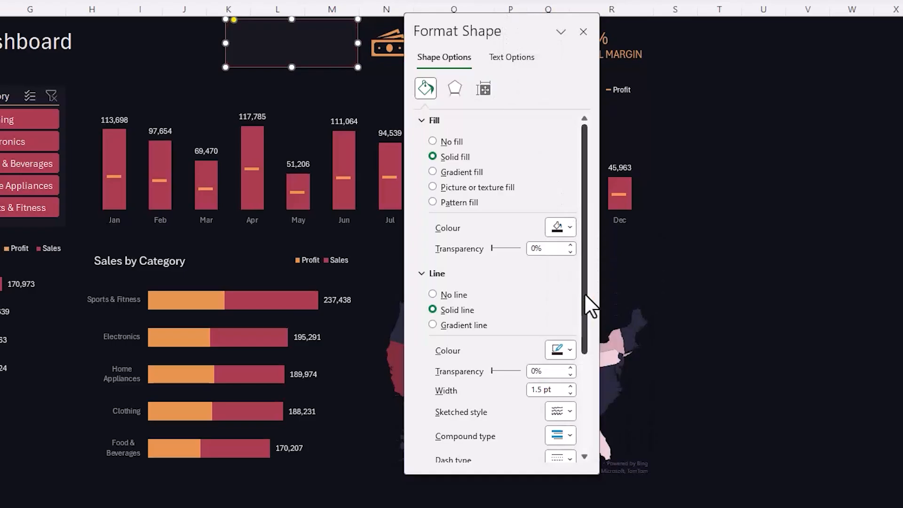
{"action": "left_click", "coordinate": [432, 295]}
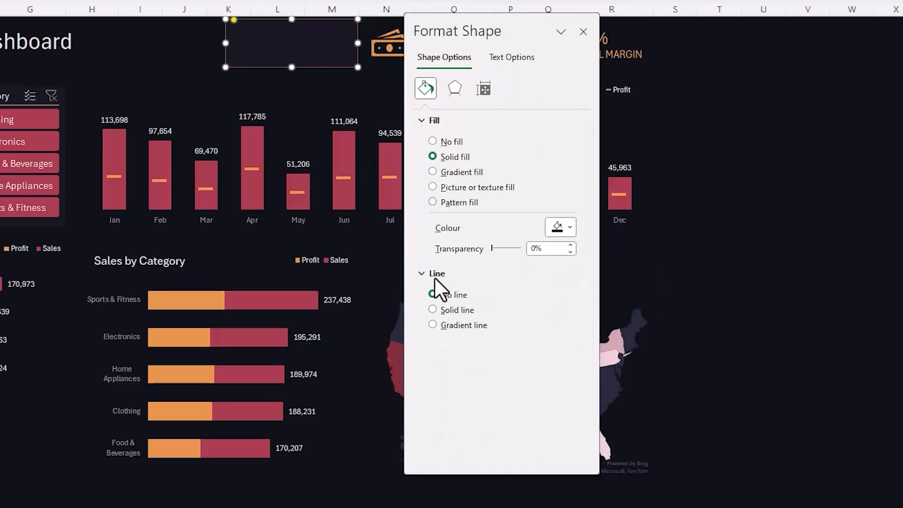
- Give the rectangle the inner top-right shadow preset in the theme crimson
{"action": "left_click", "coordinate": [454, 85]}
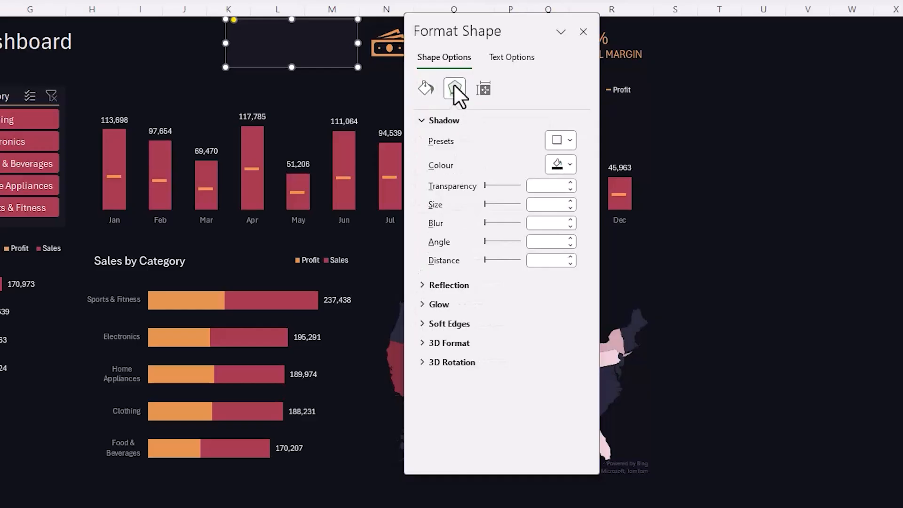
{"action": "left_click", "coordinate": [563, 143]}
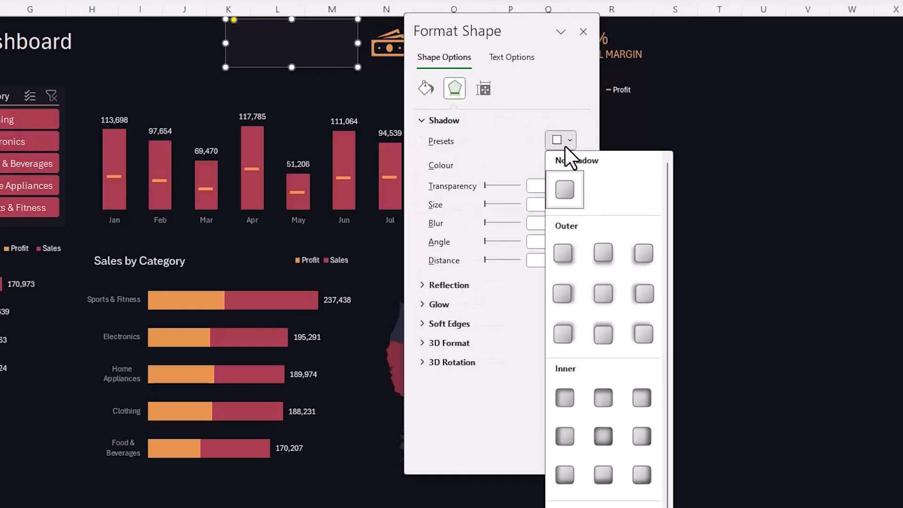
{"action": "left_click", "coordinate": [642, 397]}
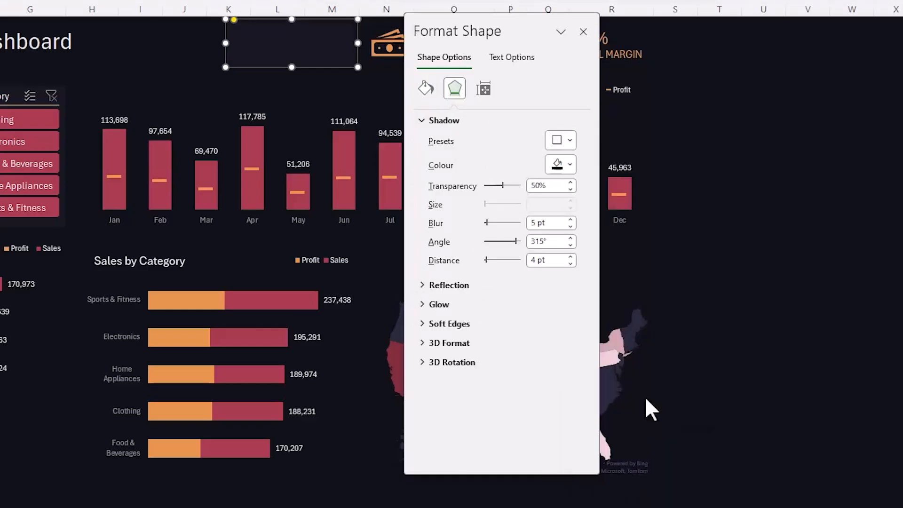
{"action": "left_click", "coordinate": [569, 165]}
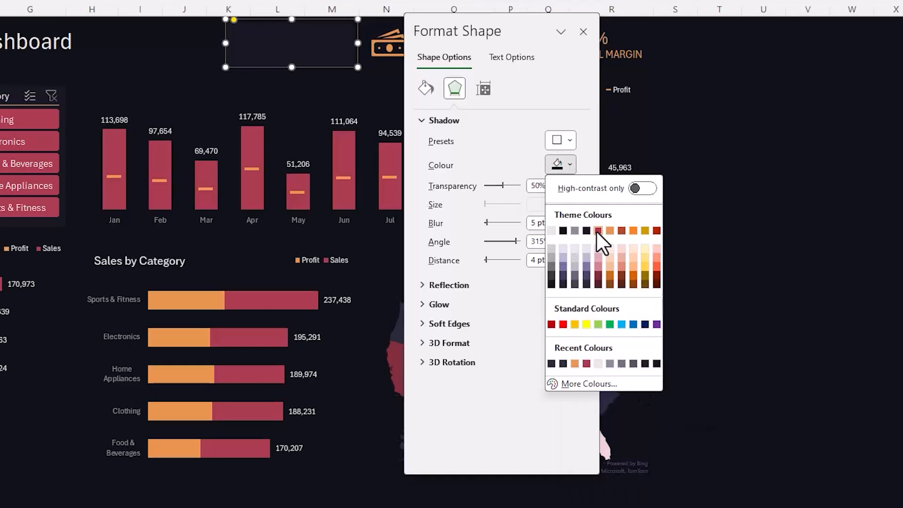
{"action": "left_click", "coordinate": [595, 229]}
- Adjust the card's inner shadow to 58% transparency, 3 pt blur and a 325° angle
{"action": "left_click", "coordinate": [570, 183]}
{"action": "left_click", "coordinate": [569, 183]}
{"action": "left_click", "coordinate": [570, 183]}
{"action": "left_click", "coordinate": [570, 183]}
{"action": "left_click", "coordinate": [570, 183]}
{"action": "left_click", "coordinate": [570, 183]}
{"action": "left_click", "coordinate": [570, 183]}
{"action": "left_click", "coordinate": [570, 226]}
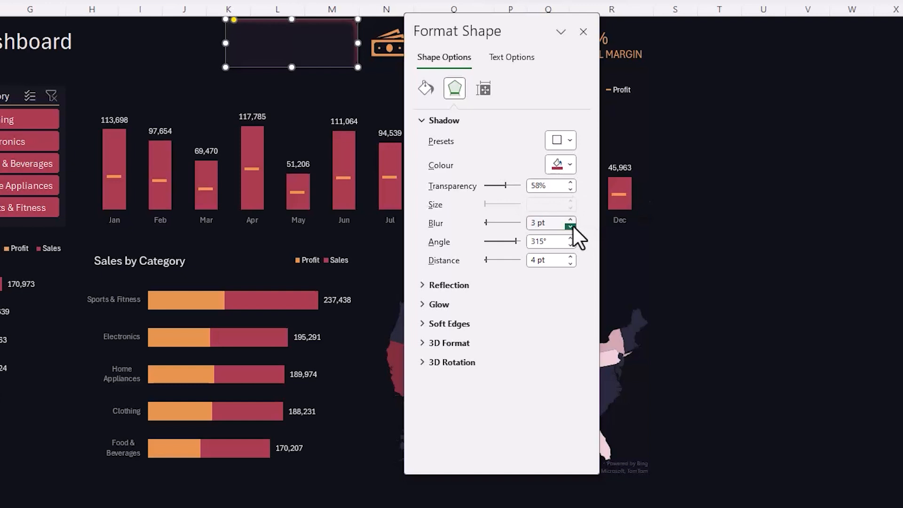
{"action": "double_click", "coordinate": [546, 241]}
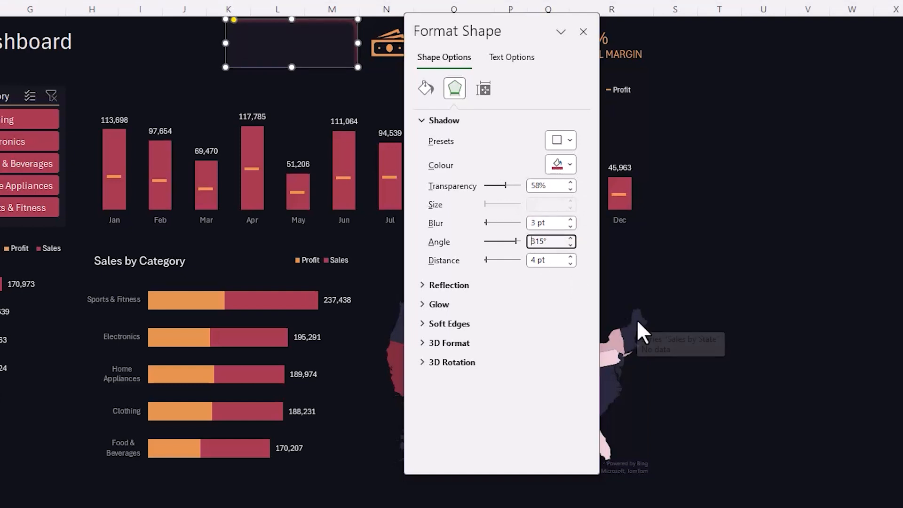
{"action": "type", "text": "325"}
{"action": "key", "text": "Tab"}
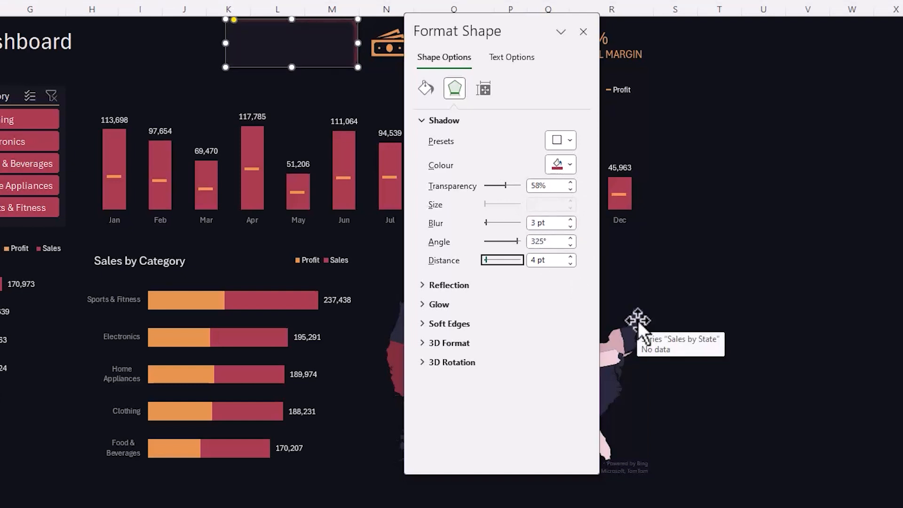
{"action": "left_click", "coordinate": [782, 249]}
- Duplicate the Total Sales card in a straight row over the Total Profit and Total Margin KPIs
{"action": "left_click_drag", "start_coordinate": [528, 32], "coordinate": [882, 36]}
{"action": "left_click", "coordinate": [318, 46]}
{"action": "left_click_drag", "start_coordinate": [319, 46], "coordinate": [608, 50]}
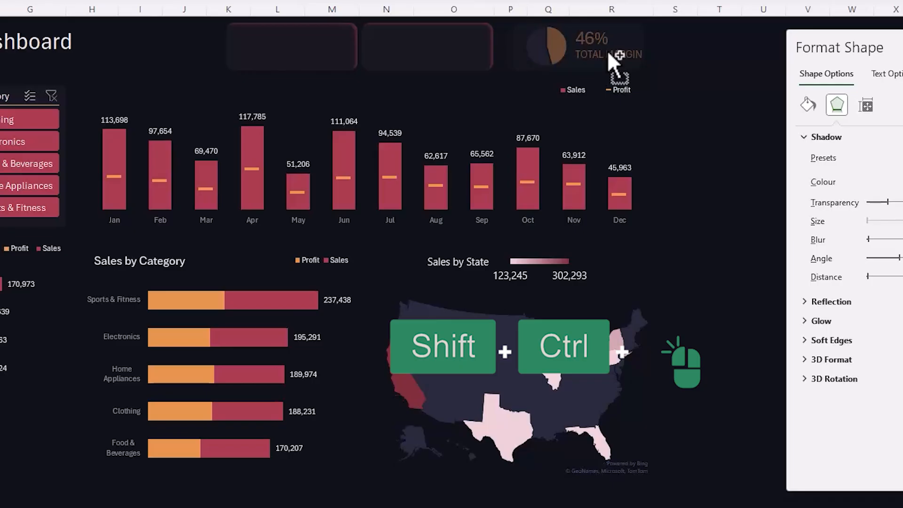
- Send all three KPI cards to the back, behind their icons and figures
{"action": "left_click", "coordinate": [423, 33], "text": "shift"}
{"action": "left_click", "coordinate": [324, 40], "text": "shift"}
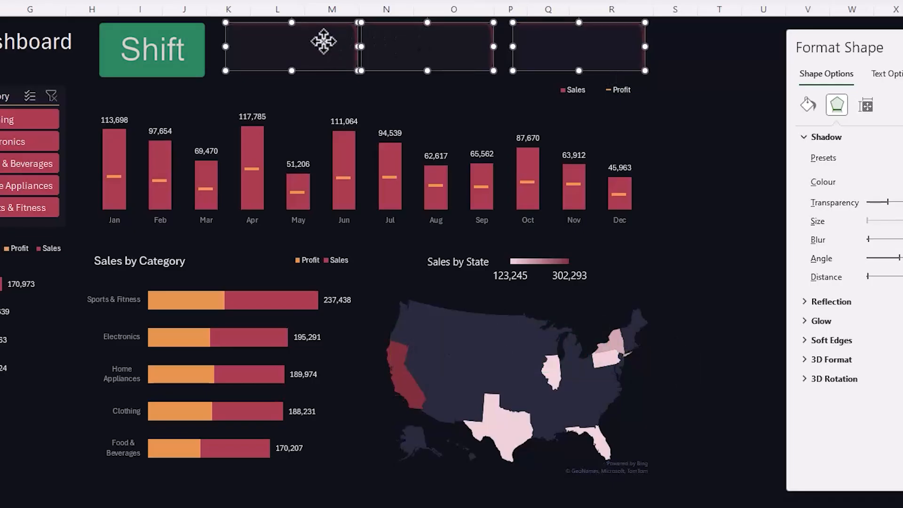
{"action": "right_click", "coordinate": [323, 41]}
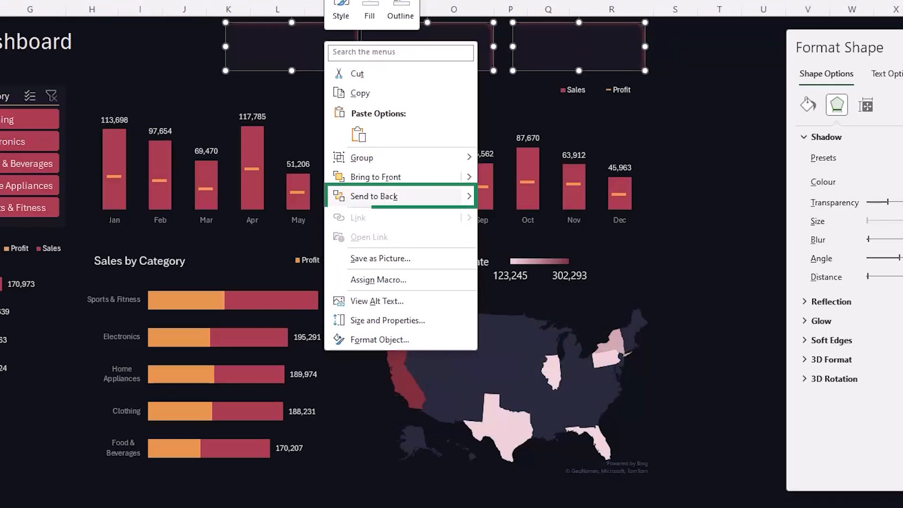
{"action": "left_click", "coordinate": [362, 197]}
{"action": "key", "text": "Escape"}
- Shift the Total Profit card with its icon and text slightly right, and nudge the Total Margin card right for even spacing
{"action": "left_click", "coordinate": [472, 64]}
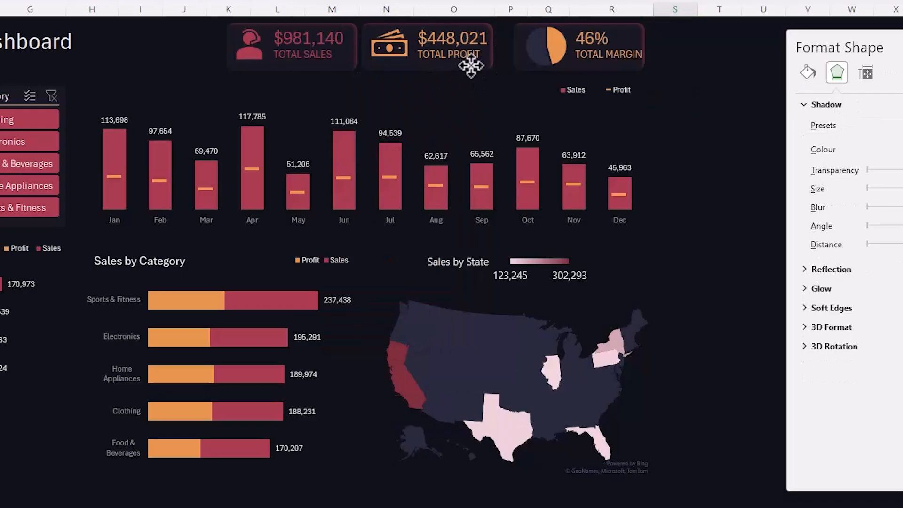
{"action": "left_click", "coordinate": [397, 60], "text": "shift"}
{"action": "left_click_drag", "start_coordinate": [420, 71], "coordinate": [428, 72]}
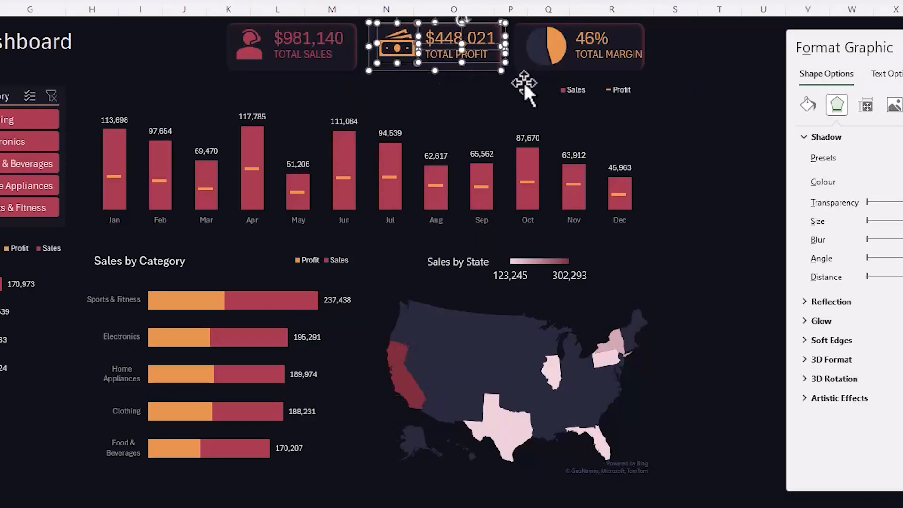
{"action": "left_click", "coordinate": [675, 100]}
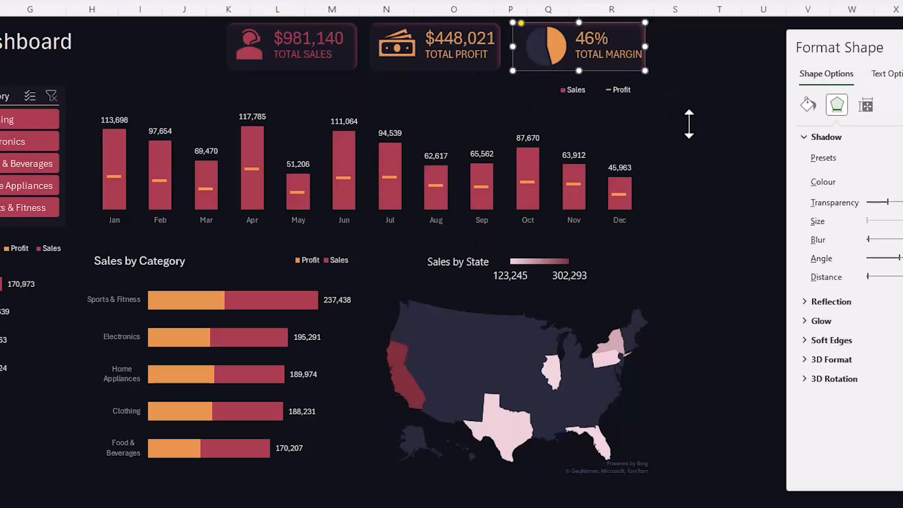
{"action": "key", "text": "Right"}
{"action": "key", "text": "Right"}
{"action": "key", "text": "Right"}
{"action": "key", "text": "Right"}
{"action": "key", "text": "Right"}
{"action": "key", "text": "Right"}
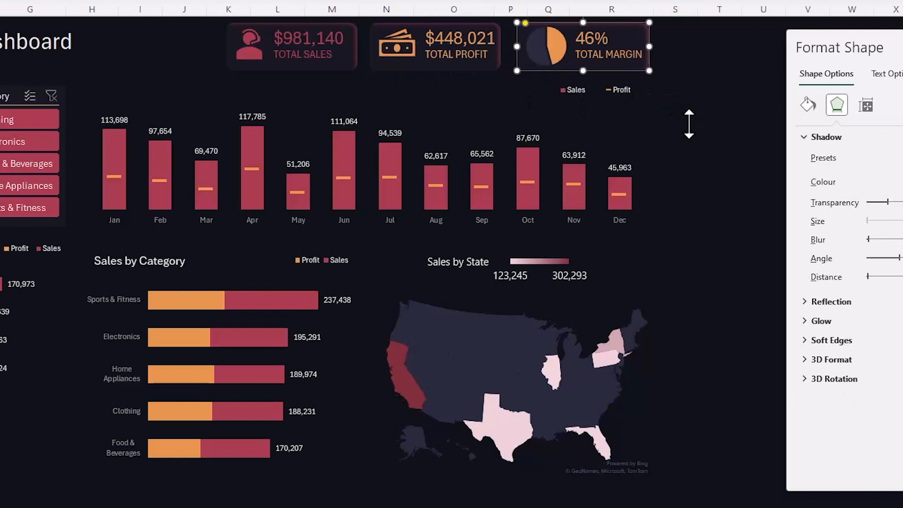
{"action": "left_click", "coordinate": [718, 156]}
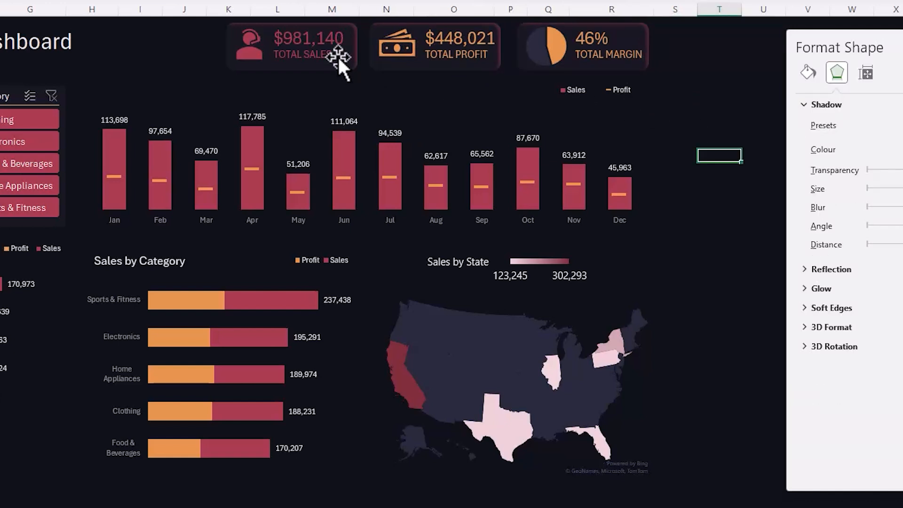
- Set the Total Sales card's formatting as the default shape style
{"action": "key", "text": "ctrl+z"}
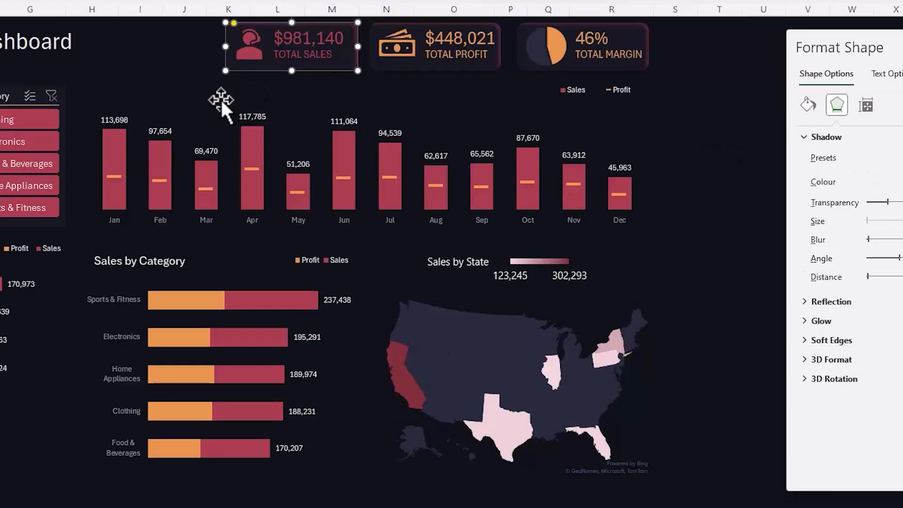
{"action": "right_click", "coordinate": [226, 70]}
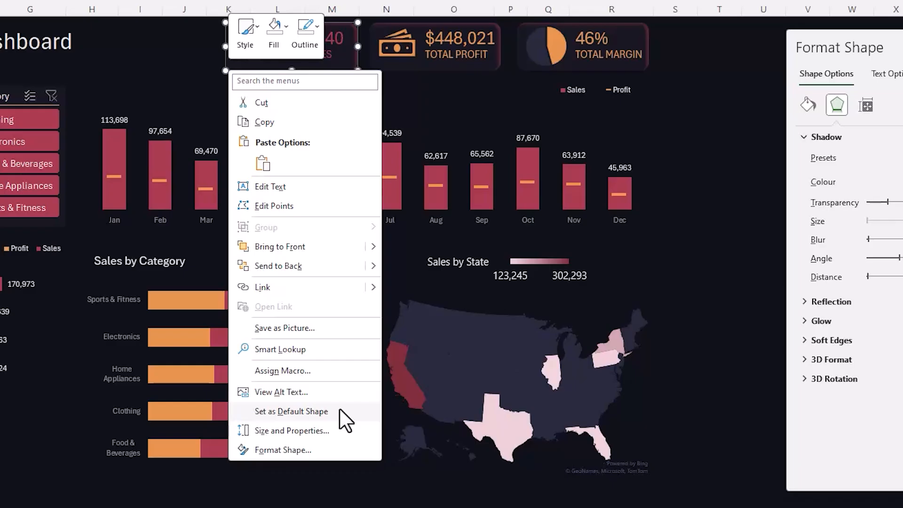
{"action": "left_click", "coordinate": [318, 412]}
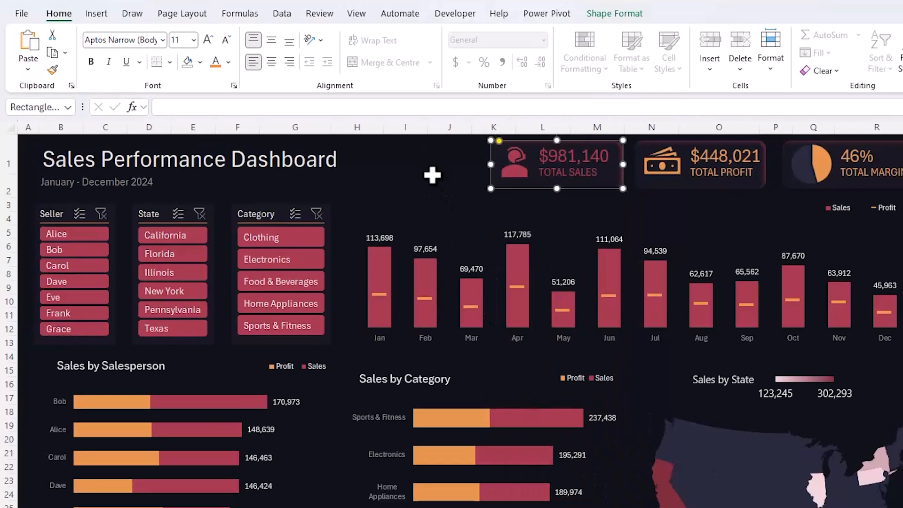
- Draw a rounded-corner rectangle over the Seller slicer and adjust its edges to cover the slicer with a margin
{"action": "left_click", "coordinate": [168, 59]}
{"action": "left_click", "coordinate": [99, 14]}
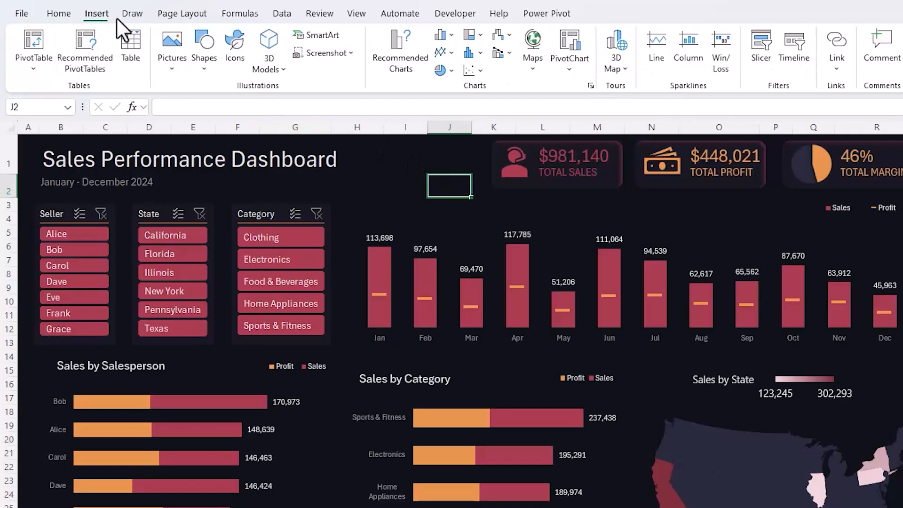
{"action": "left_click", "coordinate": [205, 61]}
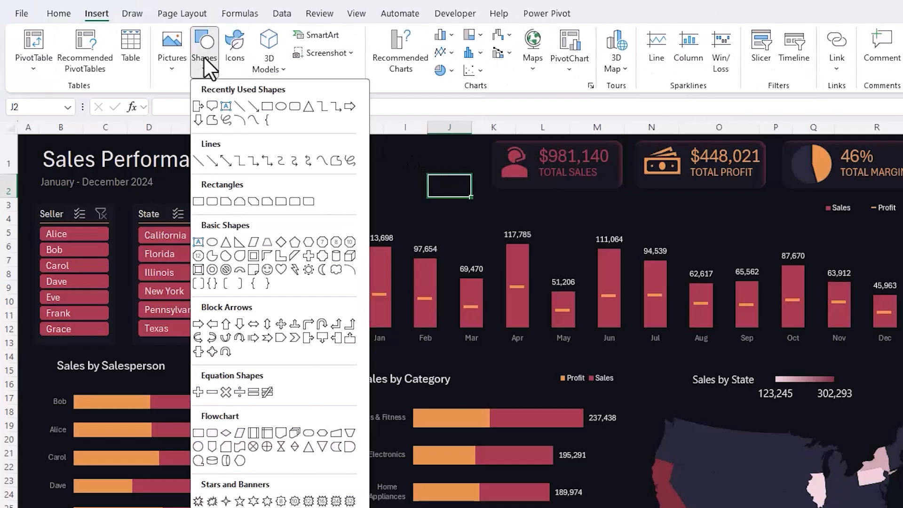
{"action": "left_click", "coordinate": [290, 108]}
{"action": "left_click_drag", "start_coordinate": [34, 203], "coordinate": [177, 344]}
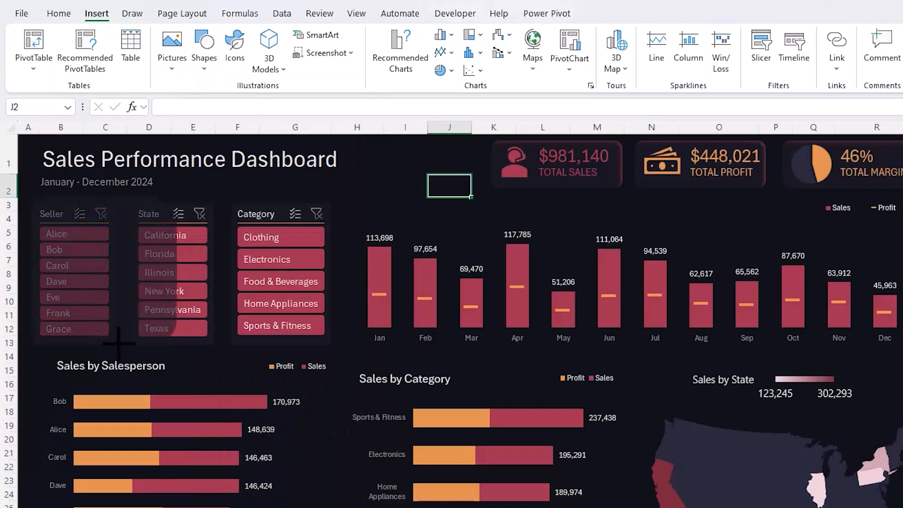
{"action": "left_click_drag", "start_coordinate": [118, 343], "coordinate": [119, 348]}
{"action": "left_click_drag", "start_coordinate": [45, 196], "coordinate": [34, 195]}
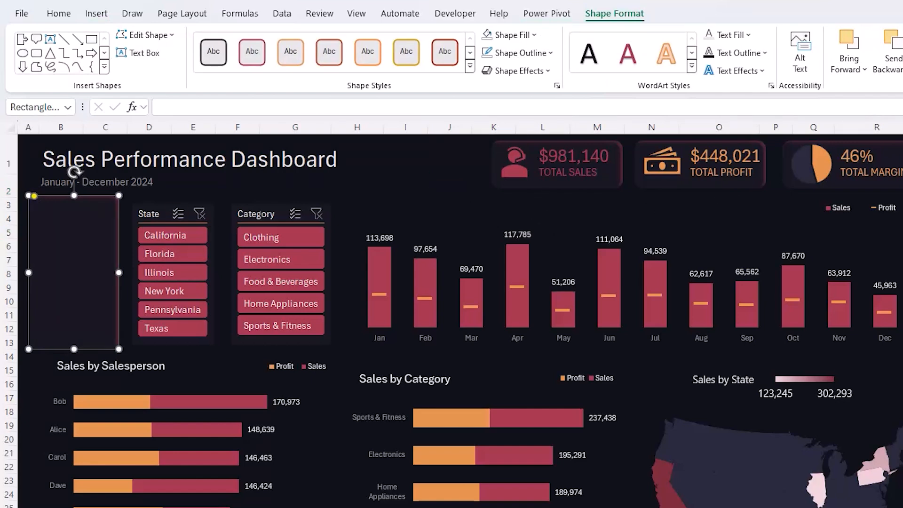
- Set the Seller slicer card's height to 5.6 cm and width to 3.5 cm
{"action": "left_click", "coordinate": [889, 32]}
{"action": "type", "text": "5.6"}
{"action": "key", "text": "Tab"}
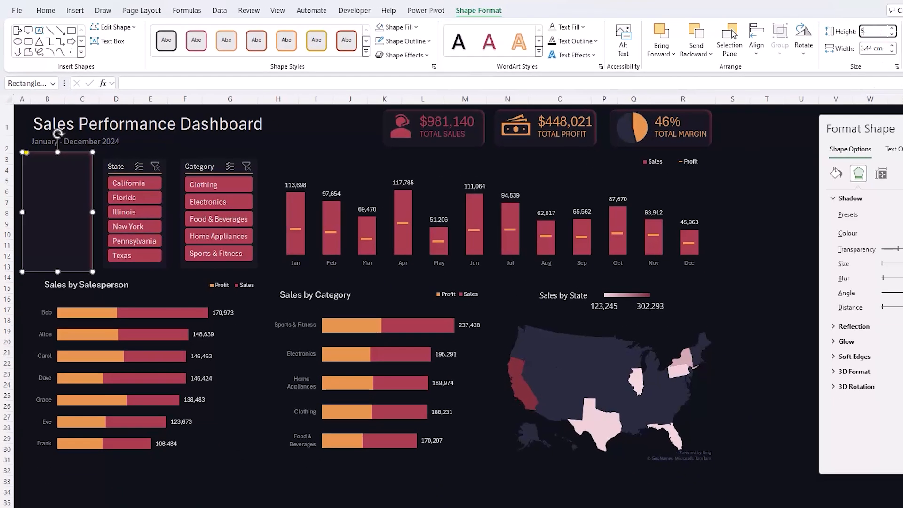
{"action": "type", "text": "3."}
{"action": "key", "text": "Return"}
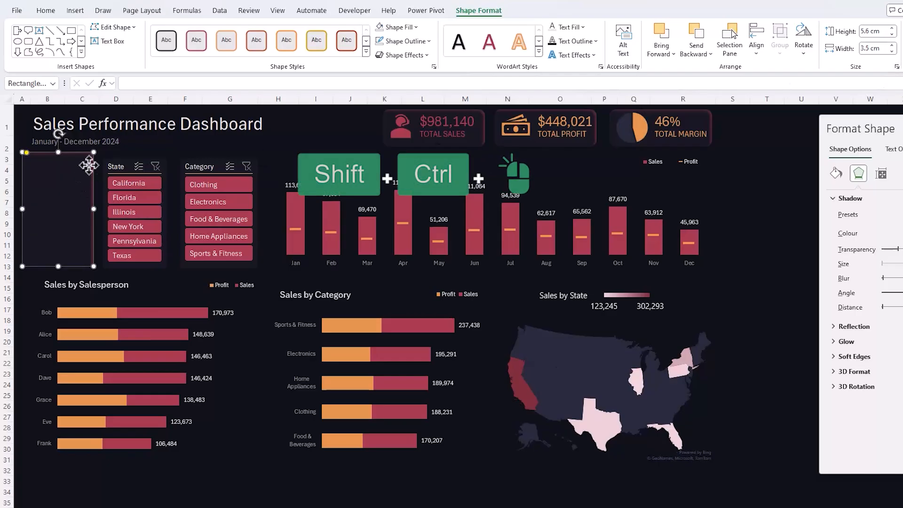
- Duplicate the card in line over the State and Category slicers, and widen the last copy to cover the Category slicer
{"action": "left_click_drag", "start_coordinate": [88, 165], "coordinate": [165, 165]}
{"action": "left_click_drag", "start_coordinate": [162, 90], "coordinate": [257, 95]}
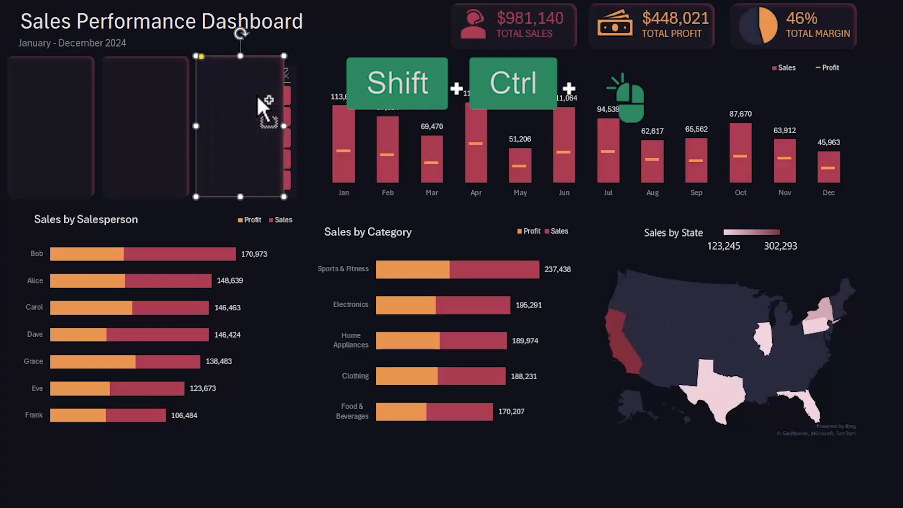
{"action": "left_click_drag", "start_coordinate": [283, 124], "coordinate": [303, 124]}
- Send the three slicer cards to the back, behind the Seller, State and Category slicers
{"action": "left_click", "coordinate": [157, 100], "text": "shift"}
{"action": "left_click", "coordinate": [83, 101], "text": "shift"}
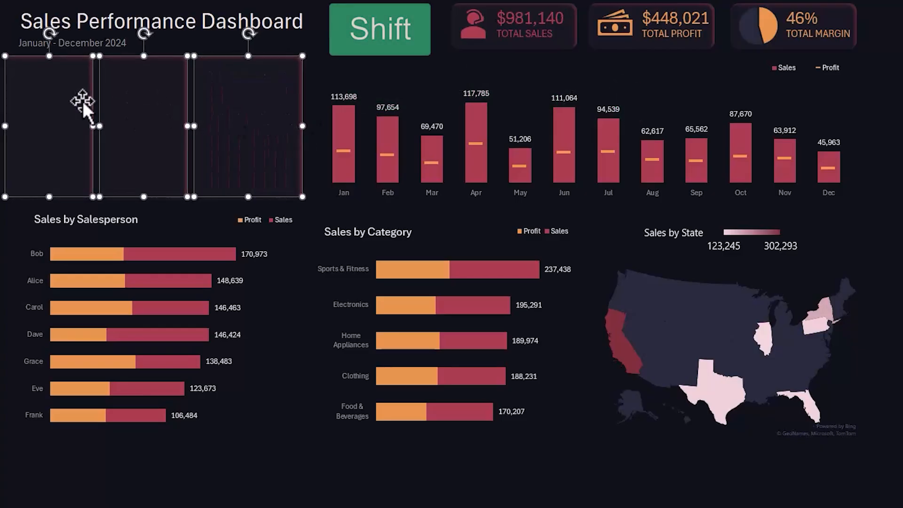
{"action": "right_click", "coordinate": [83, 101]}
{"action": "left_click", "coordinate": [117, 248]}
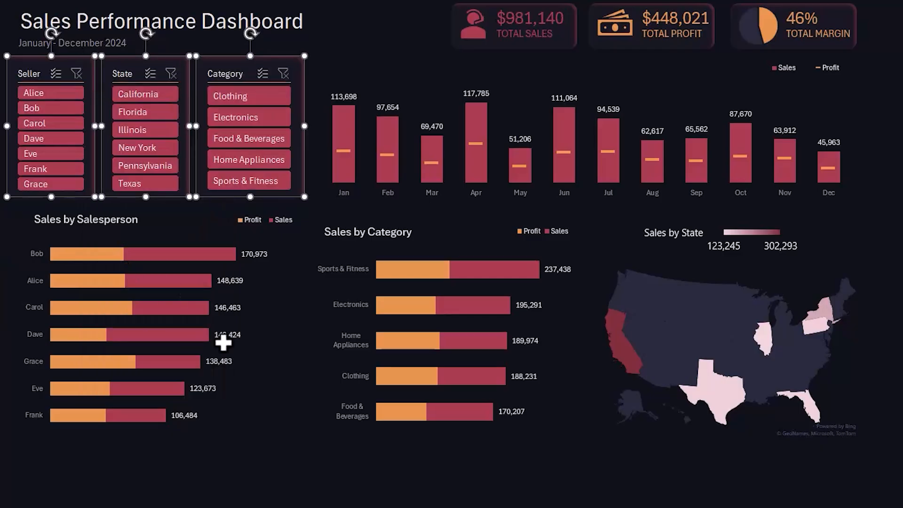
- Nudge the three slicer cards slightly down behind the Seller, State and Category slicers
{"action": "key", "text": "Down"}
{"action": "key", "text": "Down"}
{"action": "key", "text": "Down"}
{"action": "key", "text": "Down"}
{"action": "key", "text": "Down"}
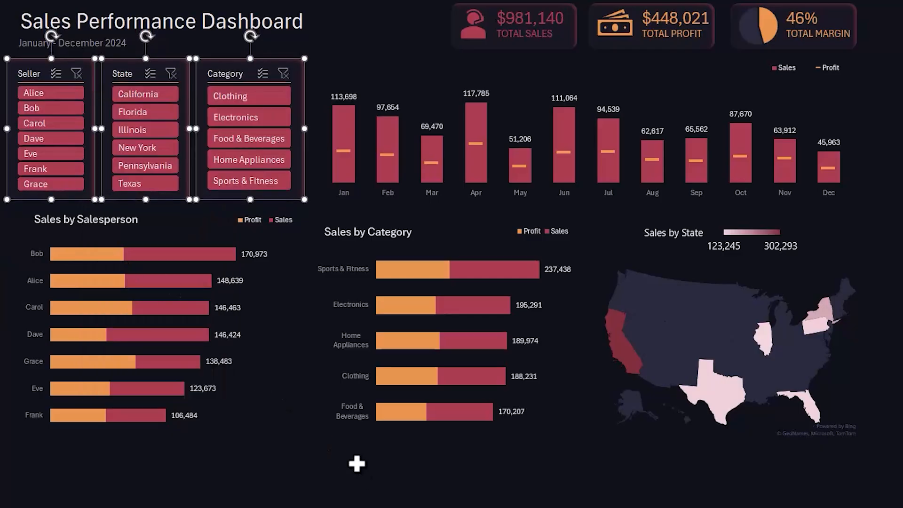
{"action": "left_click", "coordinate": [357, 464]}
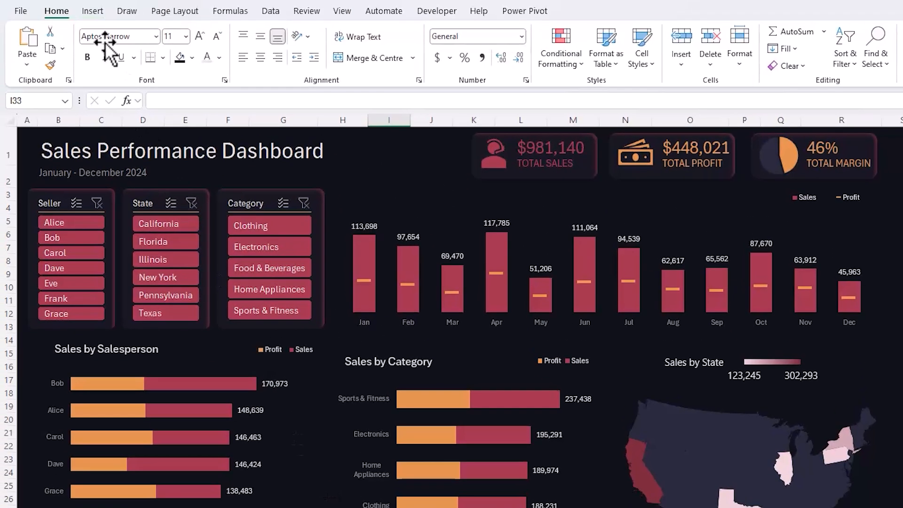
- Draw a rounded-corner rectangle covering the Sales by Salesperson chart, as wide as the three slicer cards above it
{"action": "left_click", "coordinate": [92, 13]}
{"action": "left_click", "coordinate": [195, 47]}
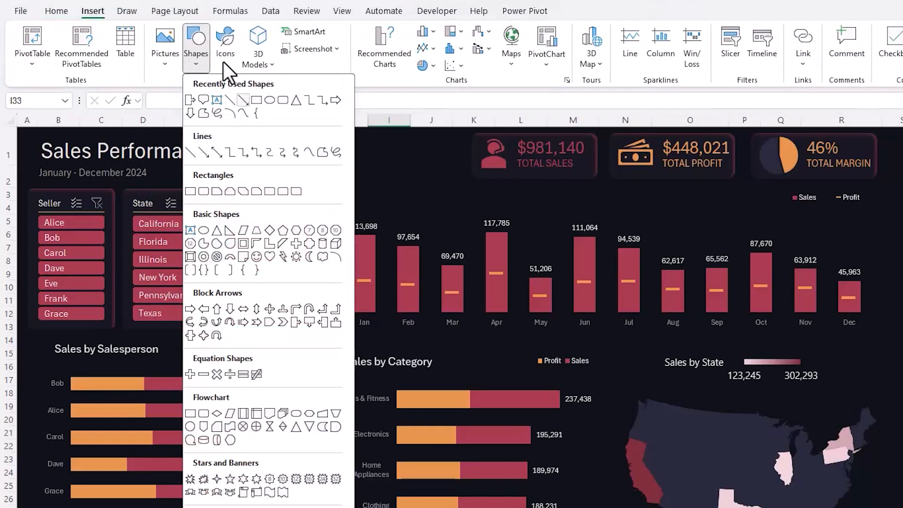
{"action": "left_click", "coordinate": [284, 100]}
{"action": "left_click_drag", "start_coordinate": [30, 339], "coordinate": [238, 501]}
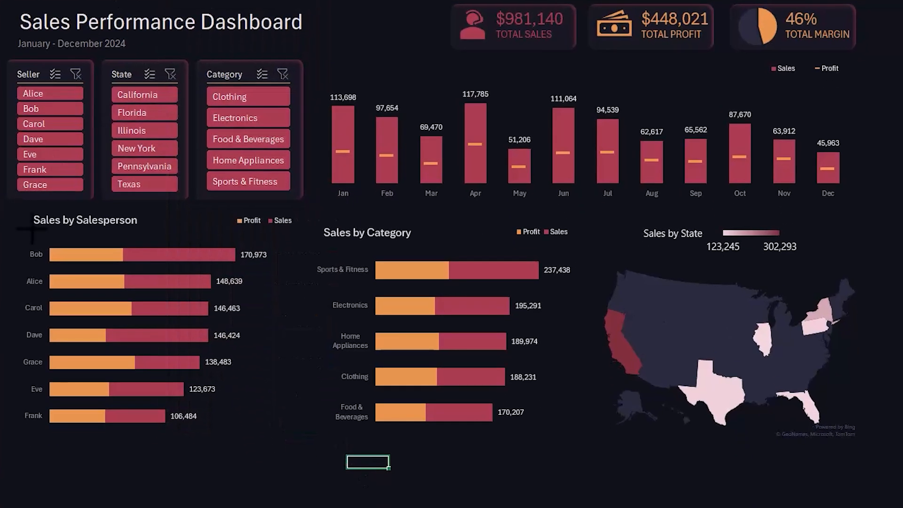
{"action": "left_click_drag", "start_coordinate": [217, 372], "coordinate": [305, 436]}
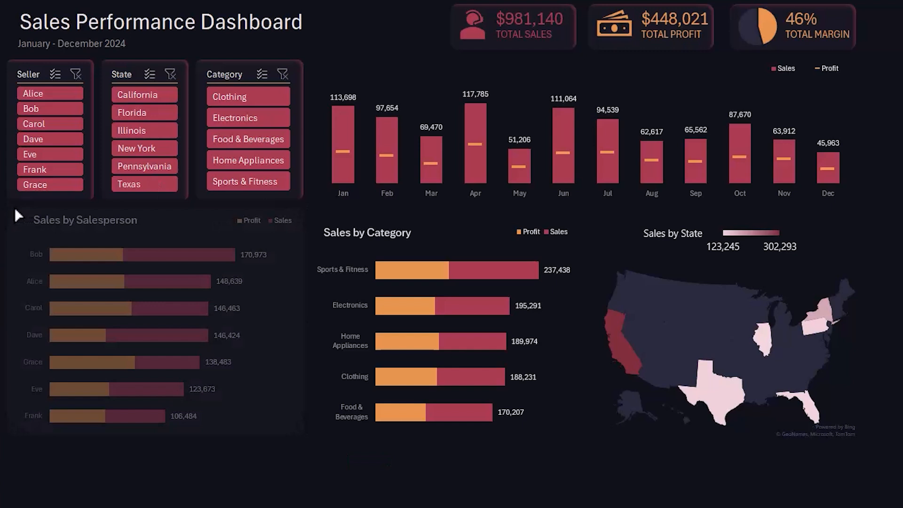
{"action": "left_click", "coordinate": [15, 207]}
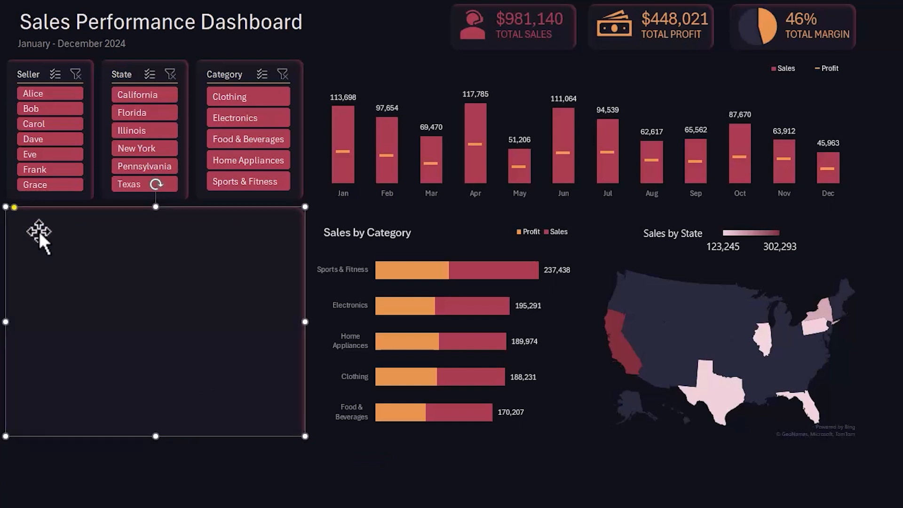
- Duplicate the Salesperson card in line over the Sales by Category chart and the Sales by State map, narrowing the copies to fit
{"action": "left_click_drag", "start_coordinate": [38, 230], "coordinate": [343, 249]}
{"action": "left_click_drag", "start_coordinate": [608, 321], "coordinate": [846, 332]}
- Send the three lower cards behind the Salesperson, Category and State charts and nudge them slightly down
{"action": "left_click", "coordinate": [520, 306], "text": "shift"}
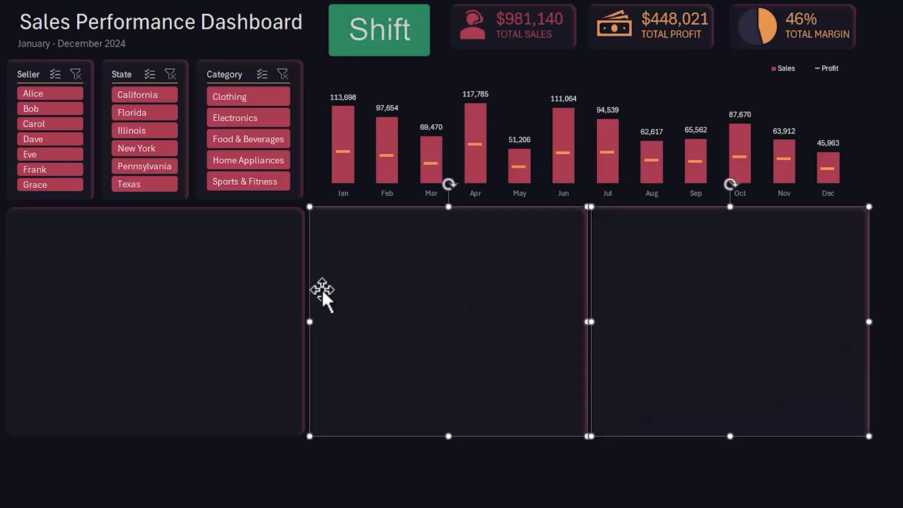
{"action": "left_click", "coordinate": [270, 288], "text": "shift"}
{"action": "right_click", "coordinate": [270, 285]}
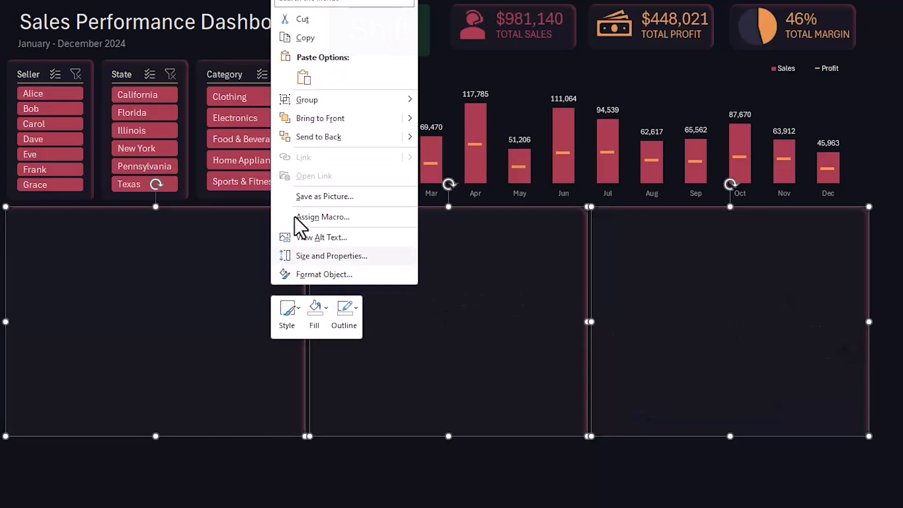
{"action": "left_click", "coordinate": [325, 138]}
{"action": "key", "text": "Down"}
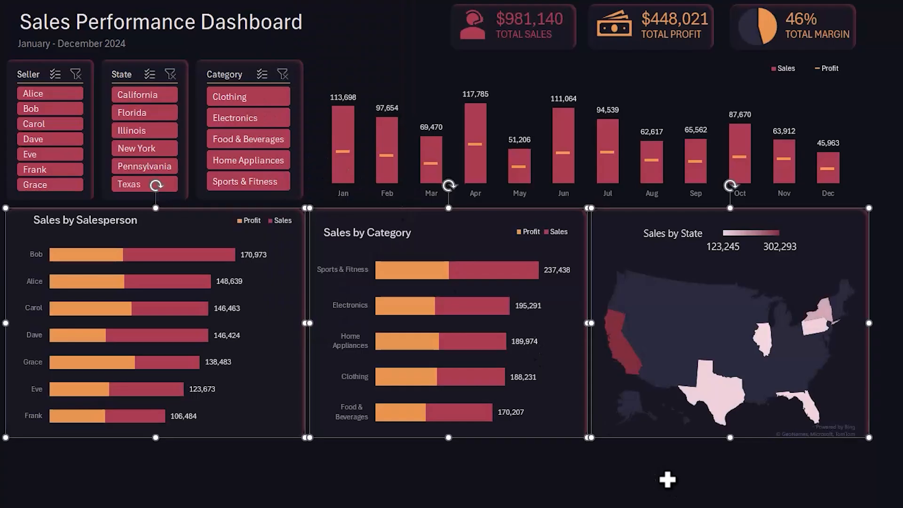
{"action": "key", "text": "Down"}
{"action": "left_click", "coordinate": [639, 484]}
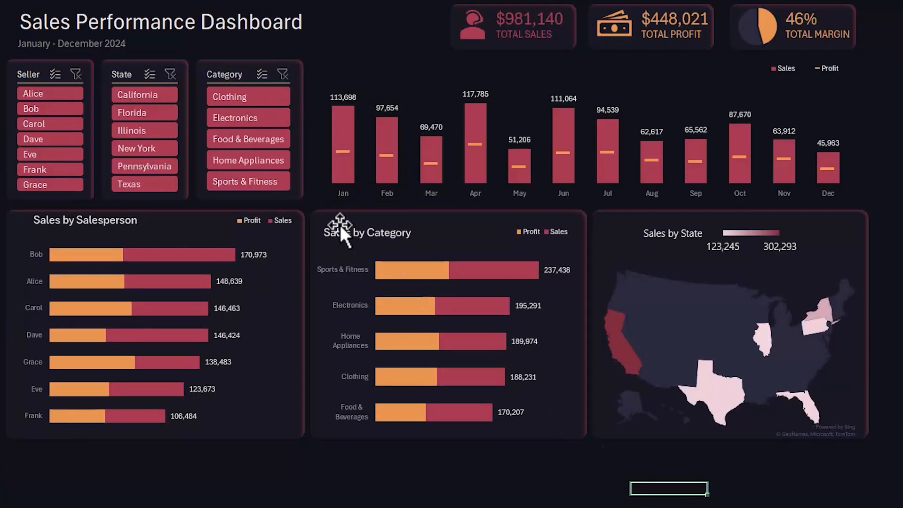
- Copy the Sales by Category card straight up over the monthly chart and resize it to cover the whole chart
{"action": "left_click", "coordinate": [330, 216]}
{"action": "left_click_drag", "start_coordinate": [323, 214], "coordinate": [322, 63]}
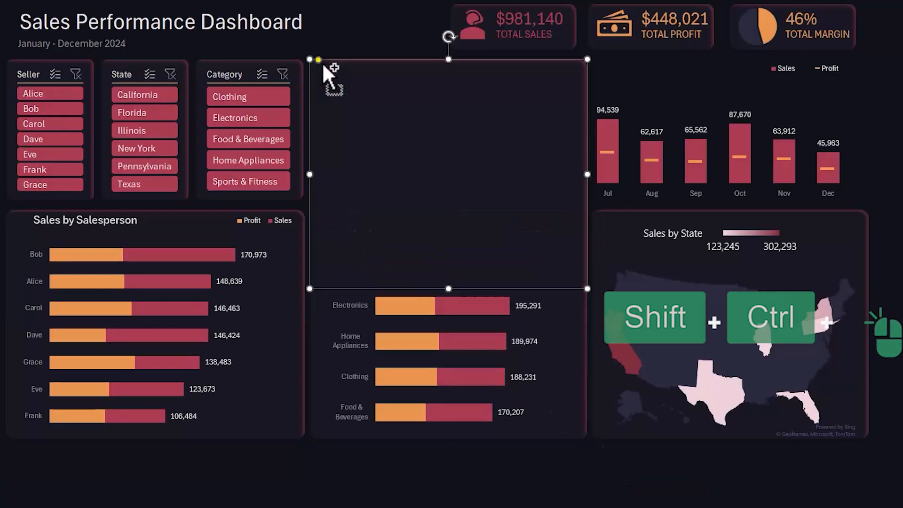
{"action": "left_click_drag", "start_coordinate": [586, 289], "coordinate": [846, 205]}
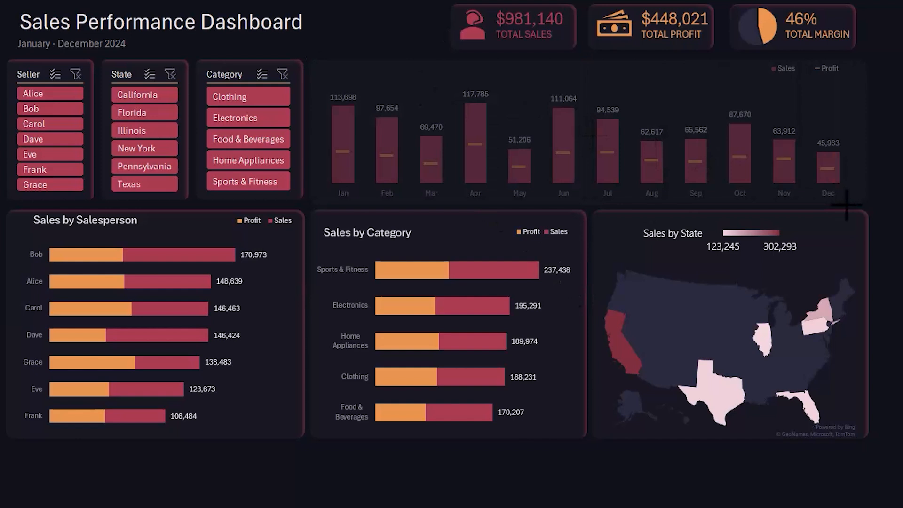
- Send the new wide card to the back, behind the monthly sales and profit chart
{"action": "right_click", "coordinate": [800, 167]}
{"action": "left_click", "coordinate": [853, 355]}
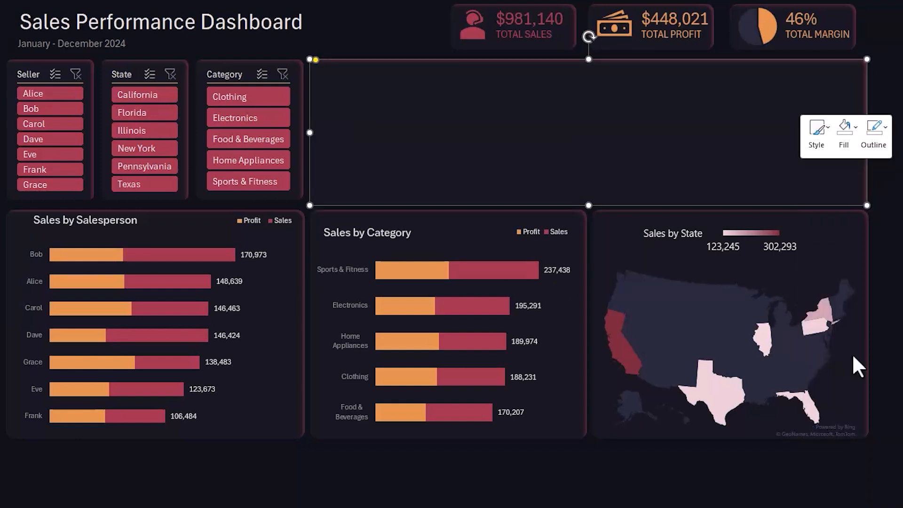
{"action": "key", "text": "Escape"}
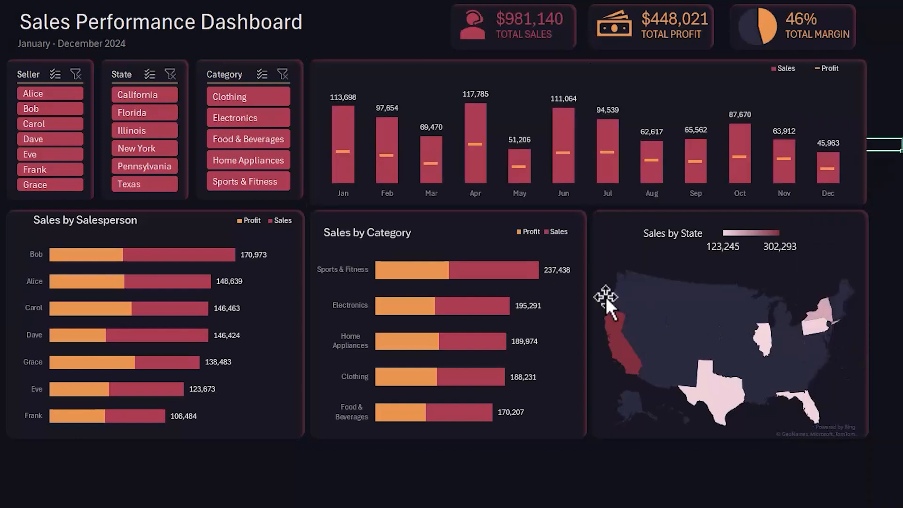
- Lower the upper edge of the Sales by Salesperson chart so its title lines up with the Sales by Category title
{"action": "left_click", "coordinate": [377, 243]}
{"action": "left_click", "coordinate": [173, 224]}
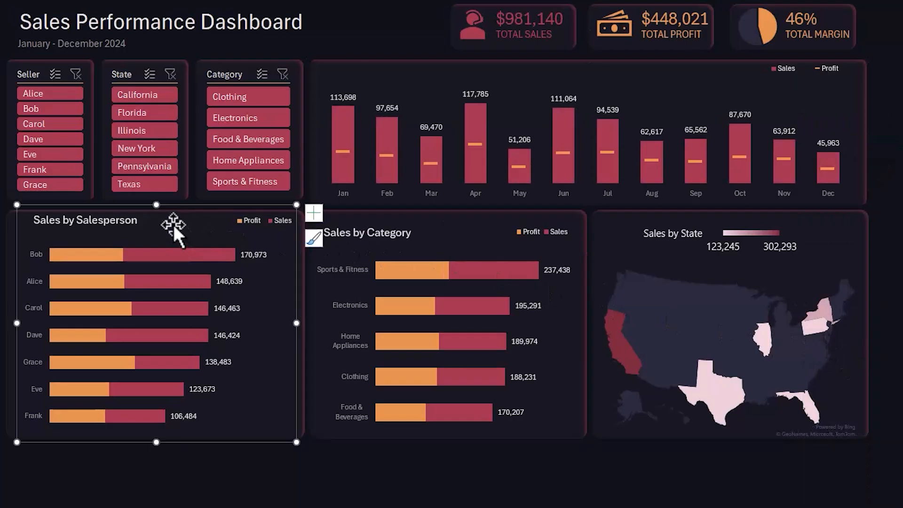
{"action": "left_click_drag", "start_coordinate": [157, 205], "coordinate": [157, 218]}
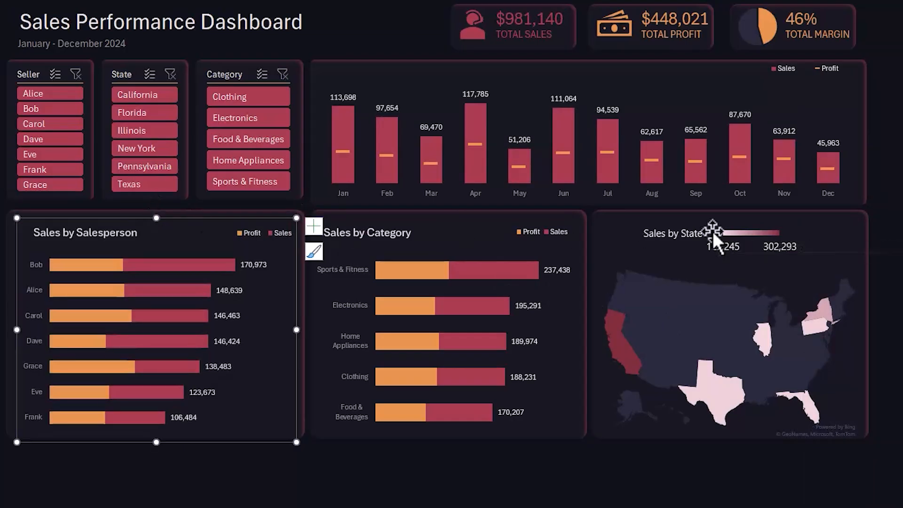
- Nudge the Total Sales icon, value and label down together to centre them vertically in their card
{"action": "left_click", "coordinate": [524, 18]}
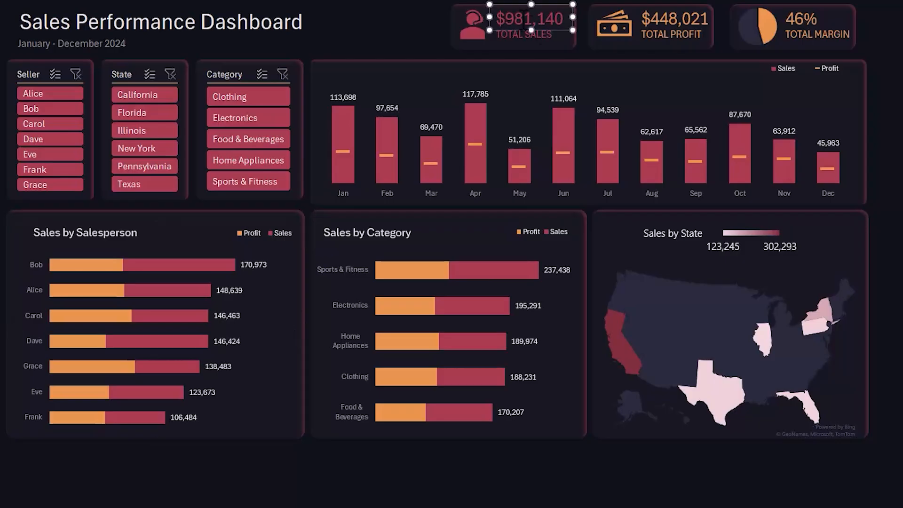
{"action": "left_click", "coordinate": [484, 33]}
{"action": "left_click", "coordinate": [505, 38], "text": "ctrl"}
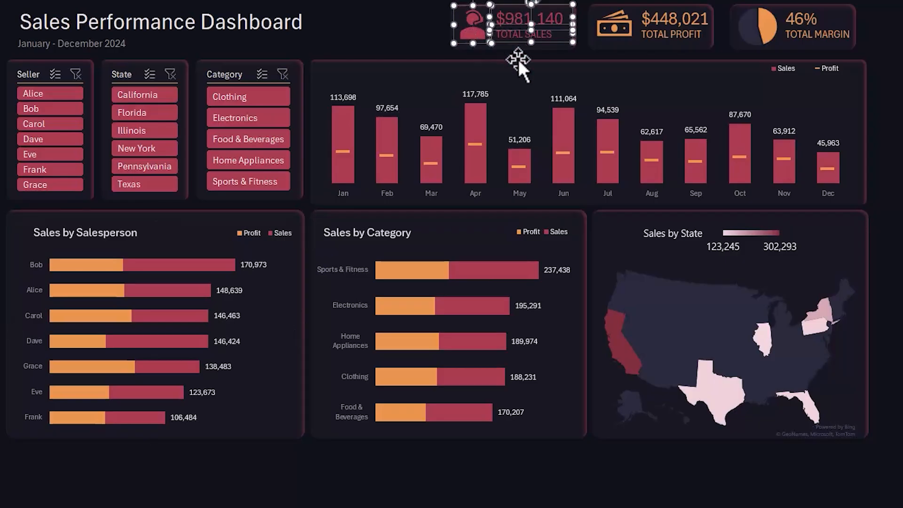
{"action": "key", "text": "Down"}
{"action": "key", "text": "Down"}
{"action": "key", "text": "Down"}
{"action": "key", "text": "Down"}
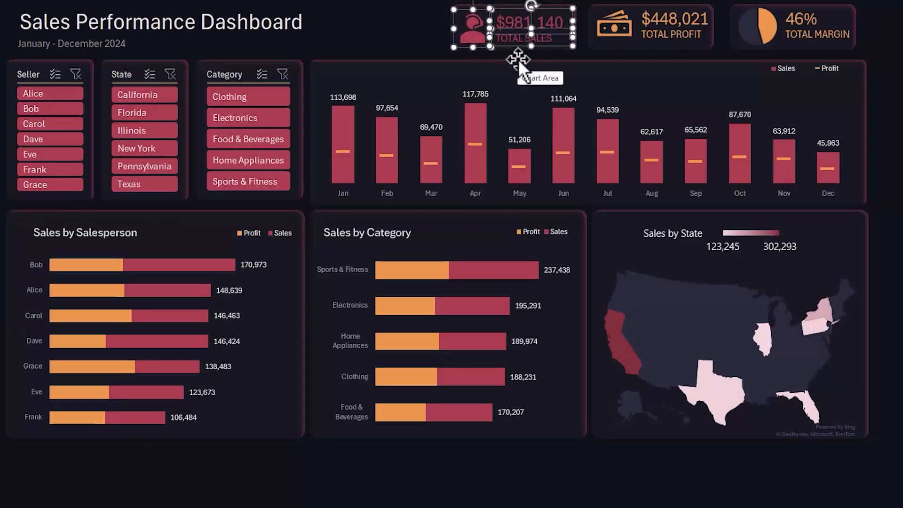
- Nudge the banknote icon of the Total Profit KPI slightly down within its card
{"action": "left_click", "coordinate": [613, 31]}
{"action": "key", "text": "Down"}
{"action": "key", "text": "Down"}
{"action": "key", "text": "Down"}
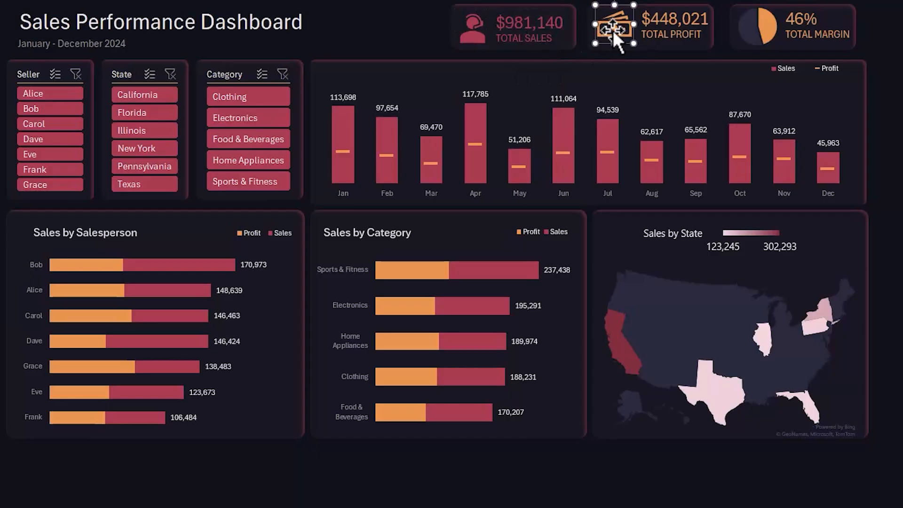
{"action": "left_click", "coordinate": [892, 195]}
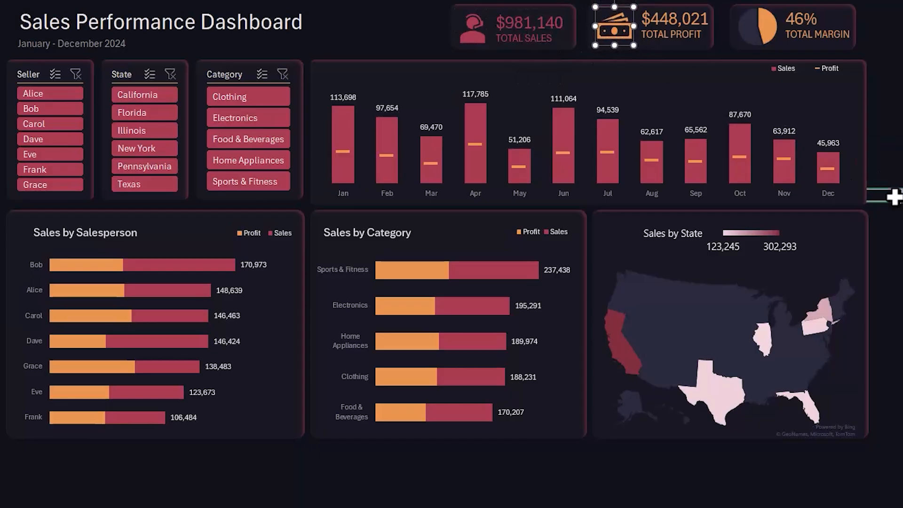